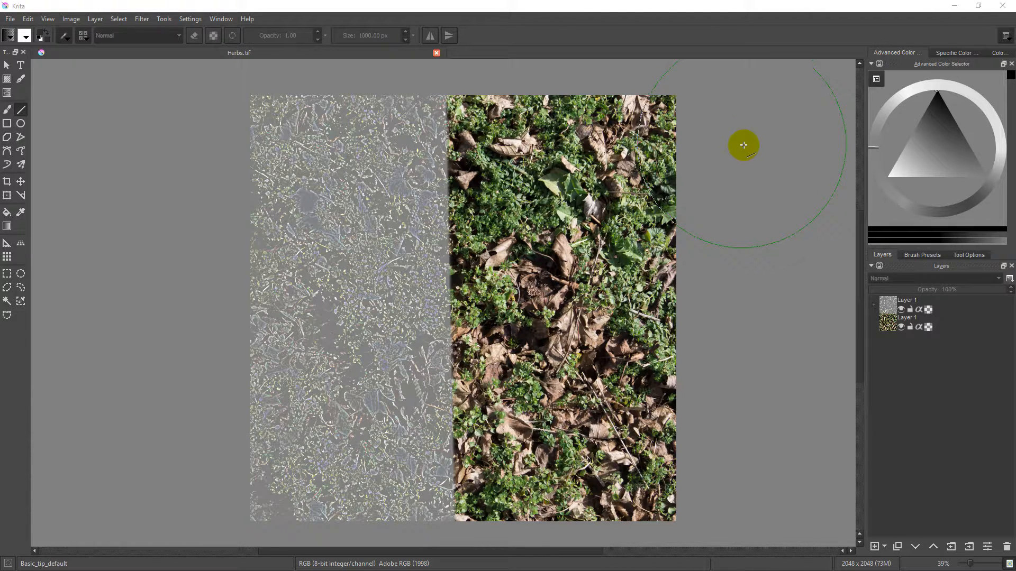
Step: Close Krita without saving Herbs.tif and undock the Lumberyard folder window from the screen edge
{"action": "left_click", "coordinate": [1003, 8]}
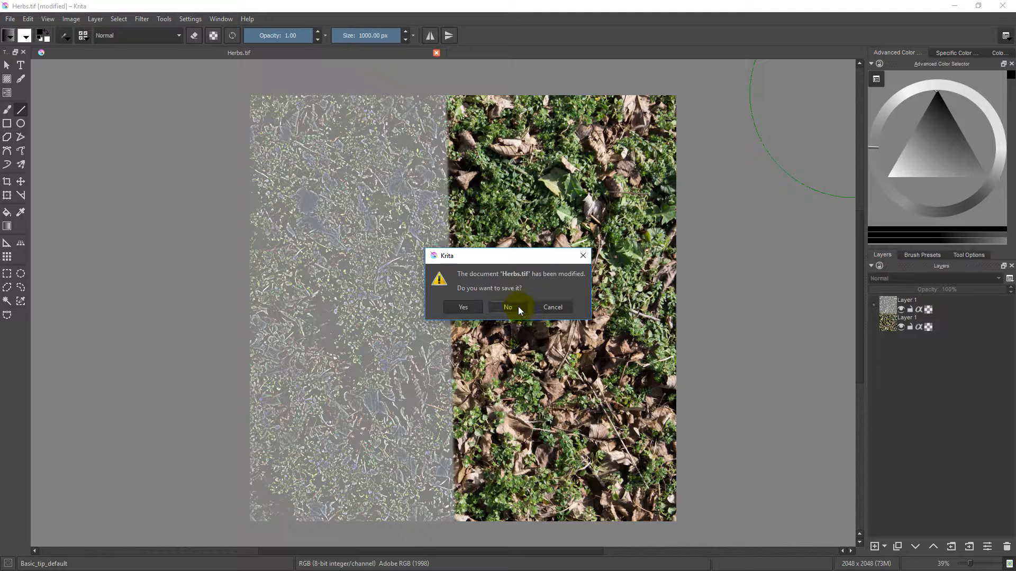
{"action": "left_click", "coordinate": [507, 307]}
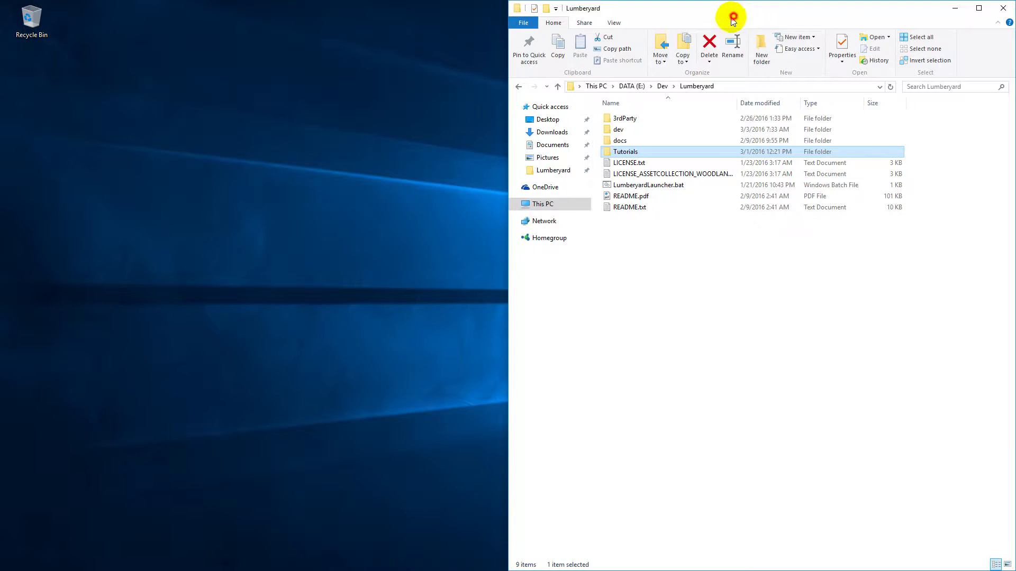
{"action": "left_click_drag", "start_coordinate": [733, 20], "coordinate": [446, 72]}
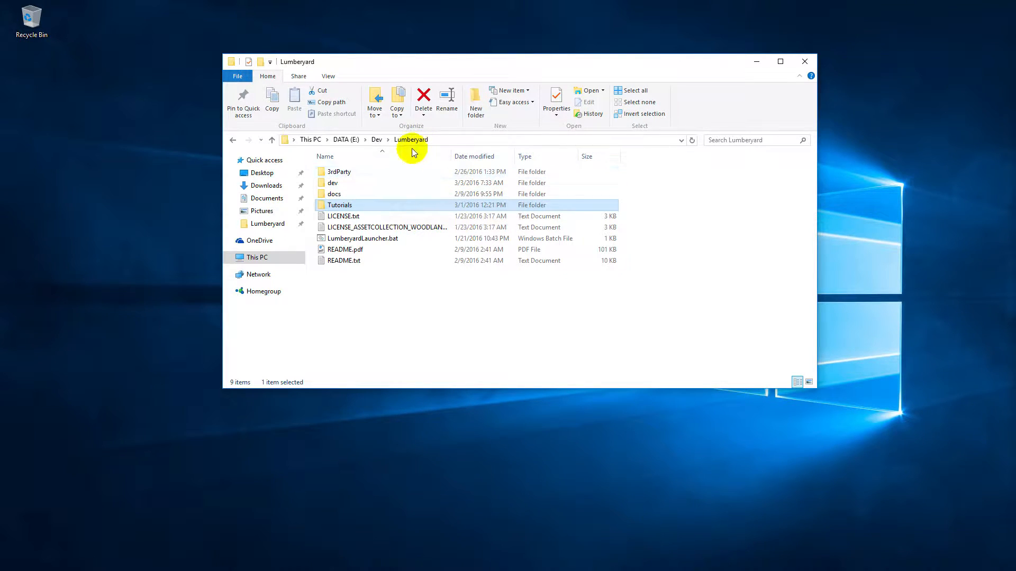
Step: Browse to dev\Bin64\rc in the Lumberyard folder and create a desktop shortcut to rc.exe
{"action": "double_click", "coordinate": [351, 183]}
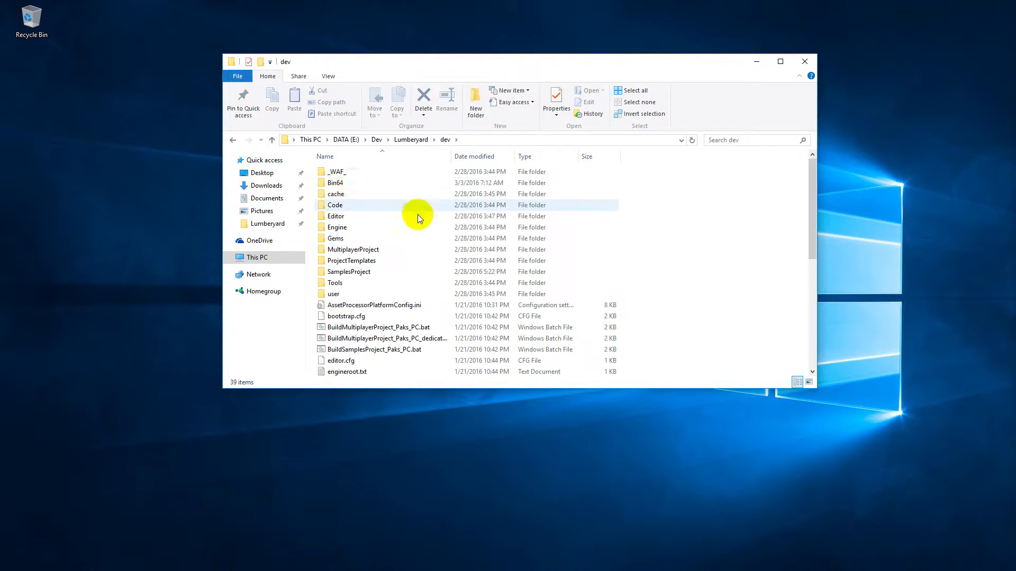
{"action": "double_click", "coordinate": [344, 183]}
{"action": "left_click", "coordinate": [346, 197]}
{"action": "scroll", "coordinate": [400, 288], "scroll_direction": "down", "scroll_amount": 6}
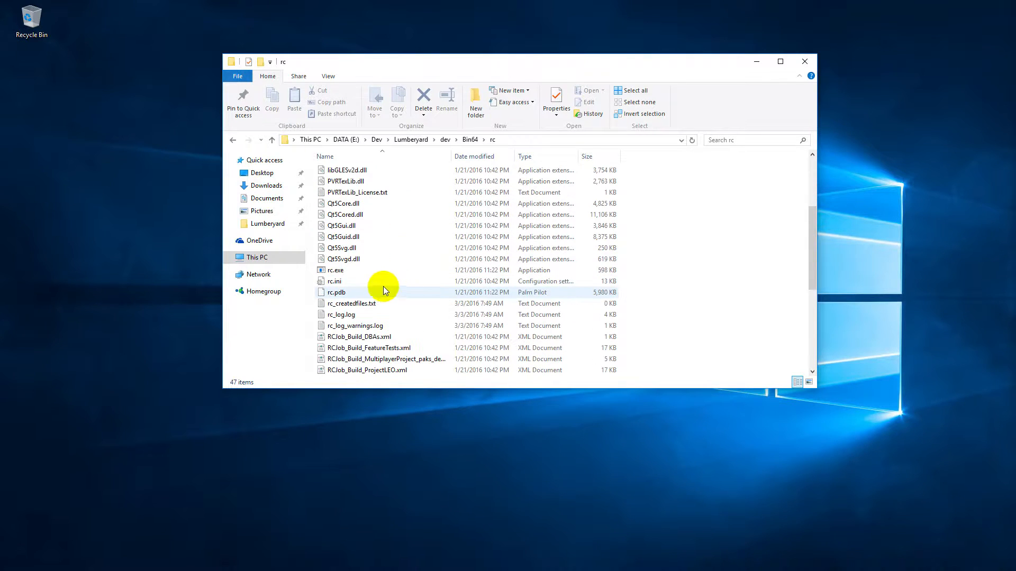
{"action": "right_click", "coordinate": [336, 271]}
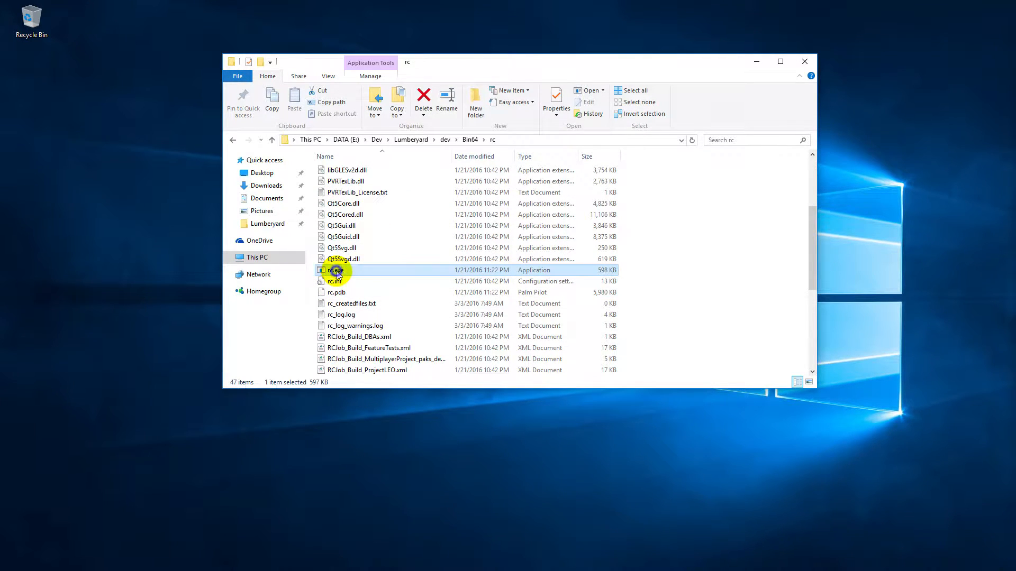
{"action": "mouse_move", "coordinate": [303, 399]}
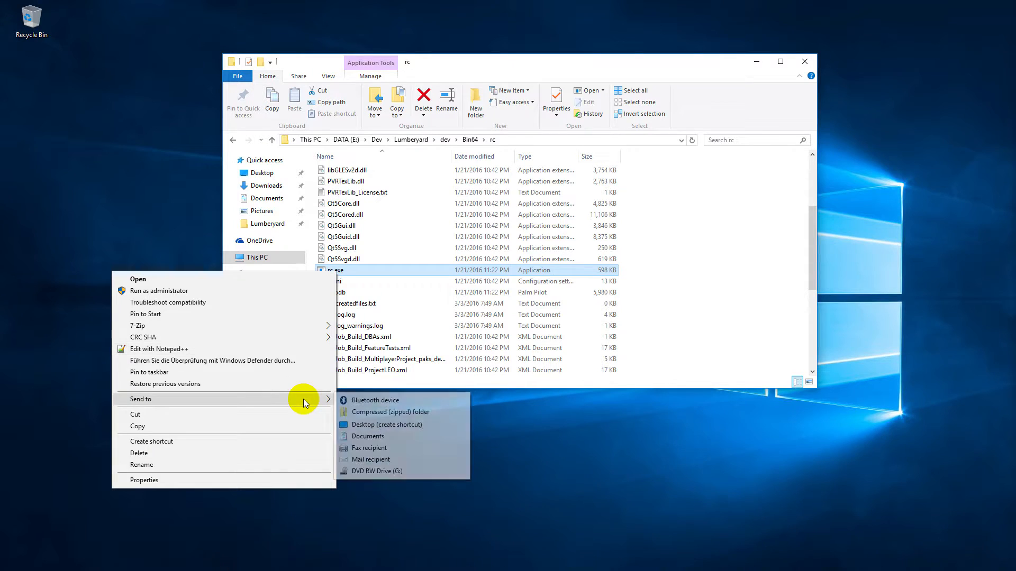
{"action": "left_click", "coordinate": [389, 424]}
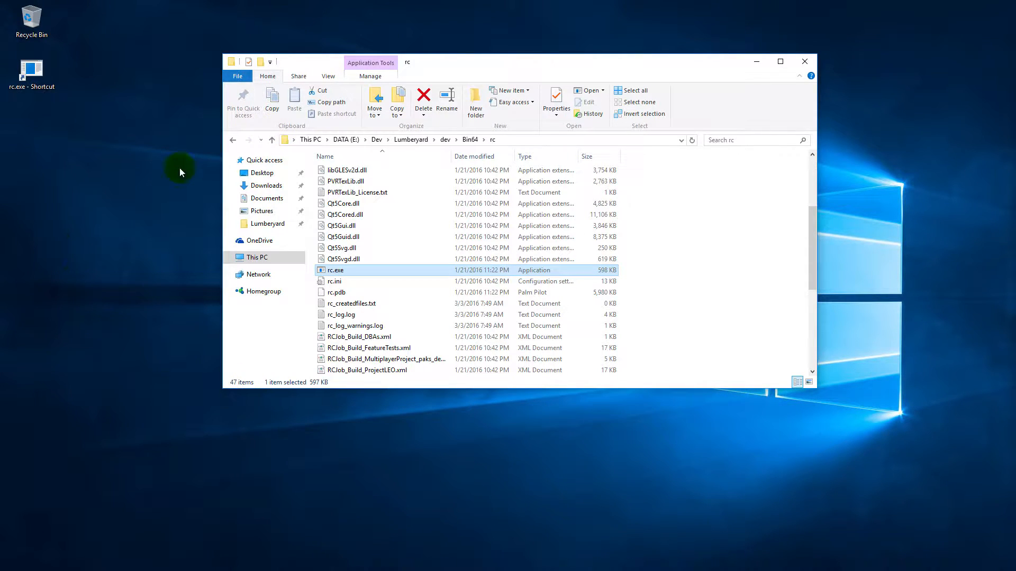
Step: Append the parameter /userdialog=1 to the target of the rc.exe desktop shortcut and save its properties
{"action": "right_click", "coordinate": [36, 74]}
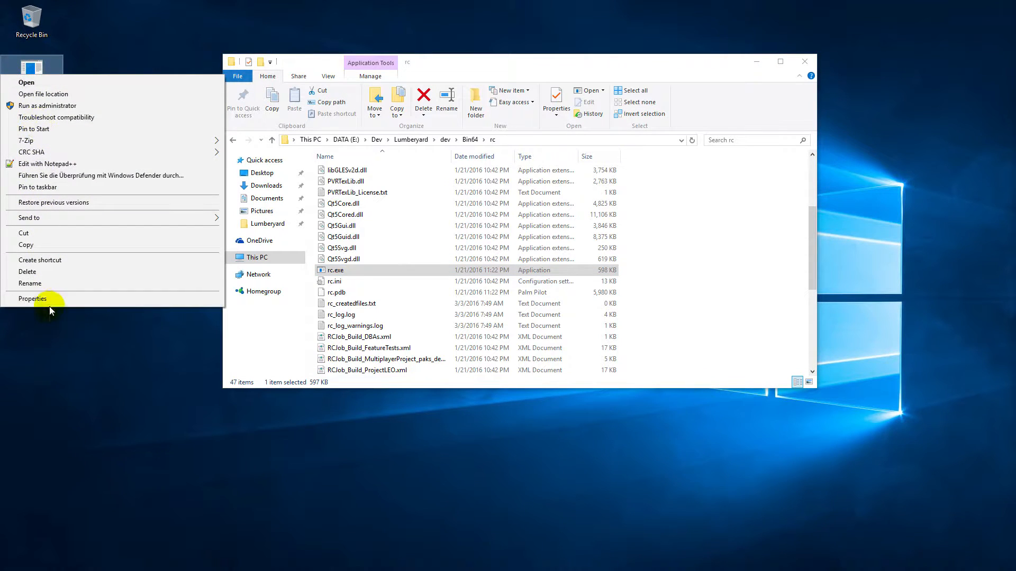
{"action": "left_click", "coordinate": [33, 299]}
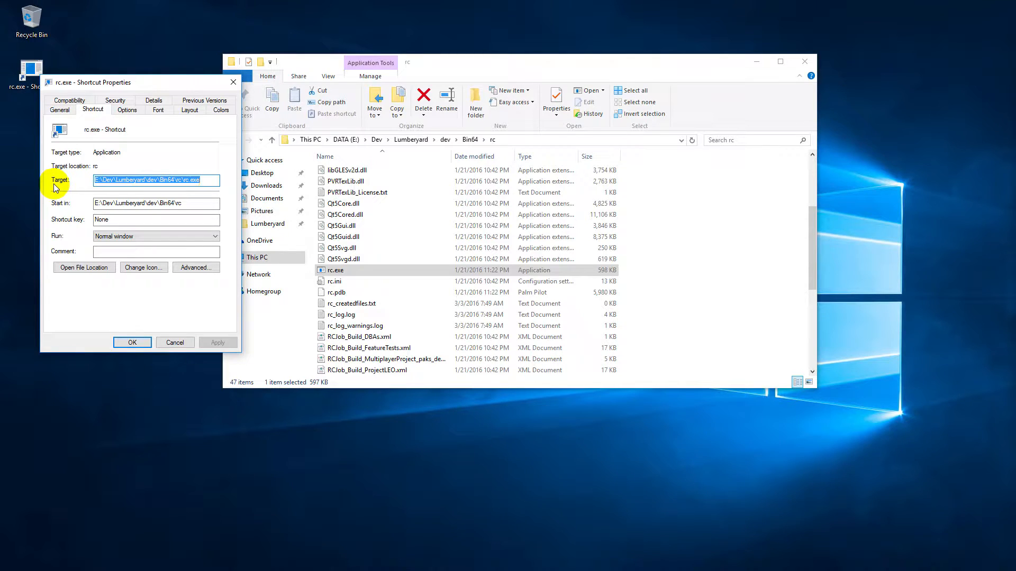
{"action": "left_click", "coordinate": [207, 181]}
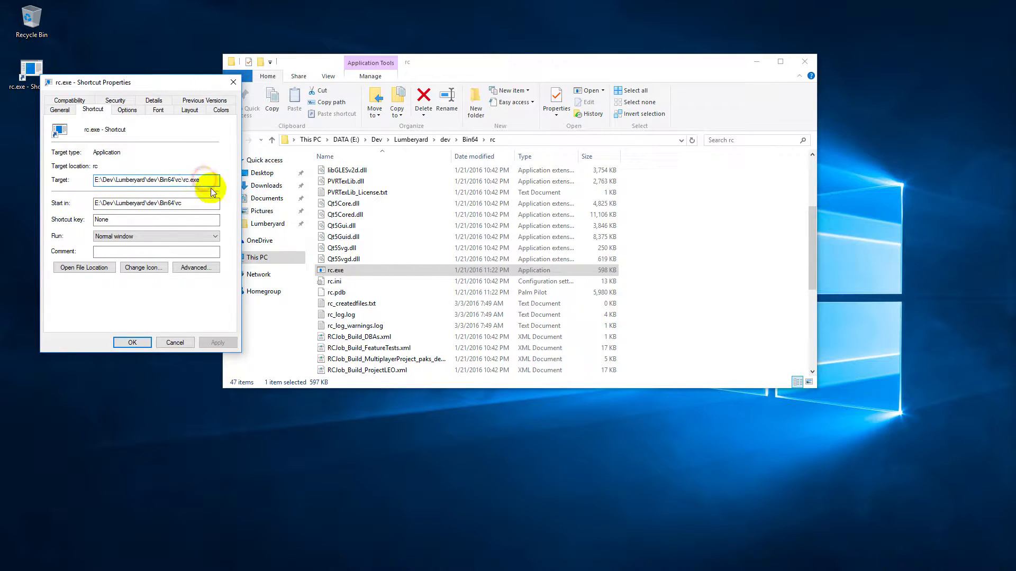
{"action": "type", "text": "/"}
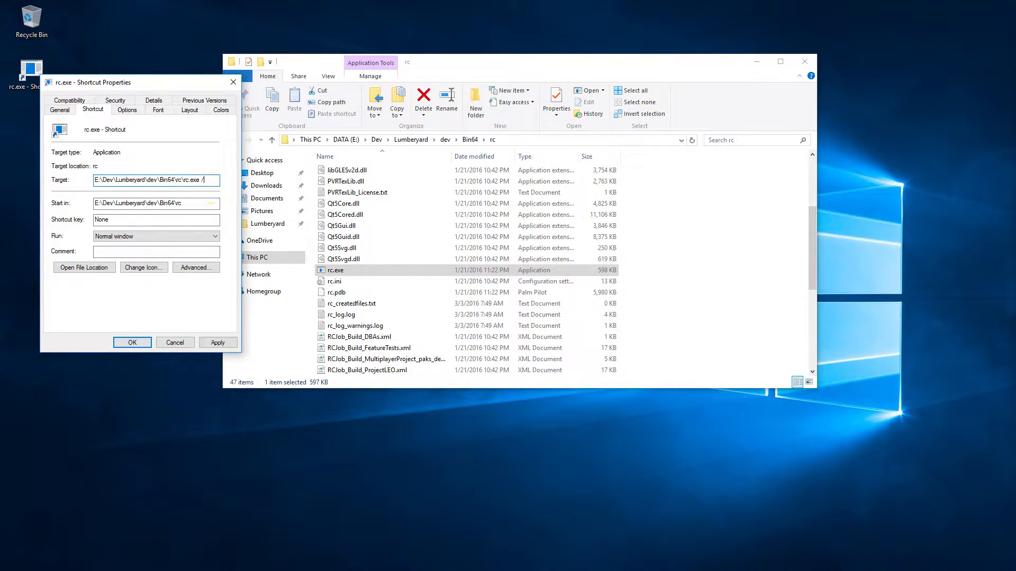
{"action": "type", "text": "userdialog=1"}
{"action": "left_click", "coordinate": [139, 341]}
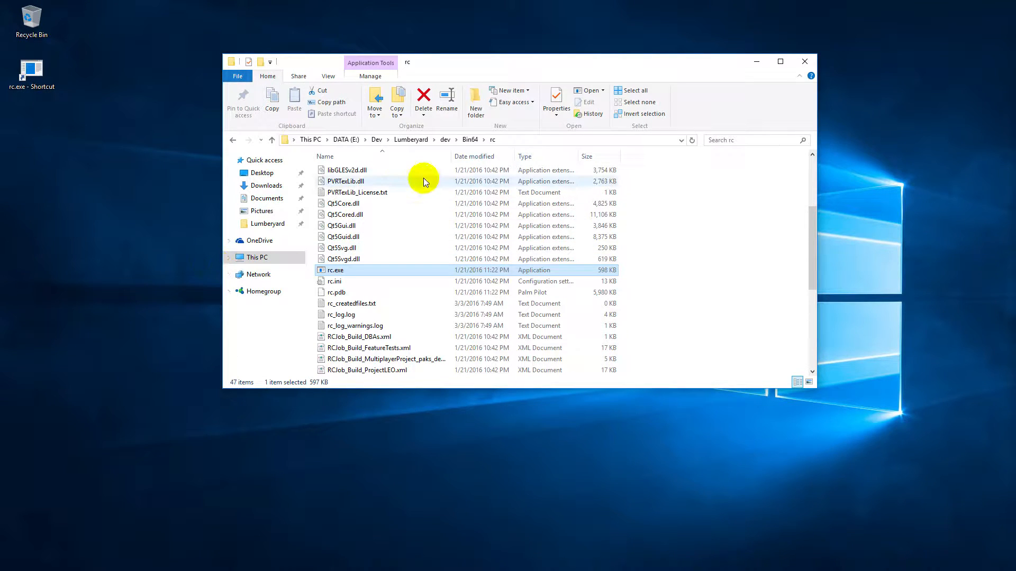
Step: Open the Sand texture folder under Lumberyard\Tutorials\Terrain\Textures
{"action": "left_click", "coordinate": [412, 140]}
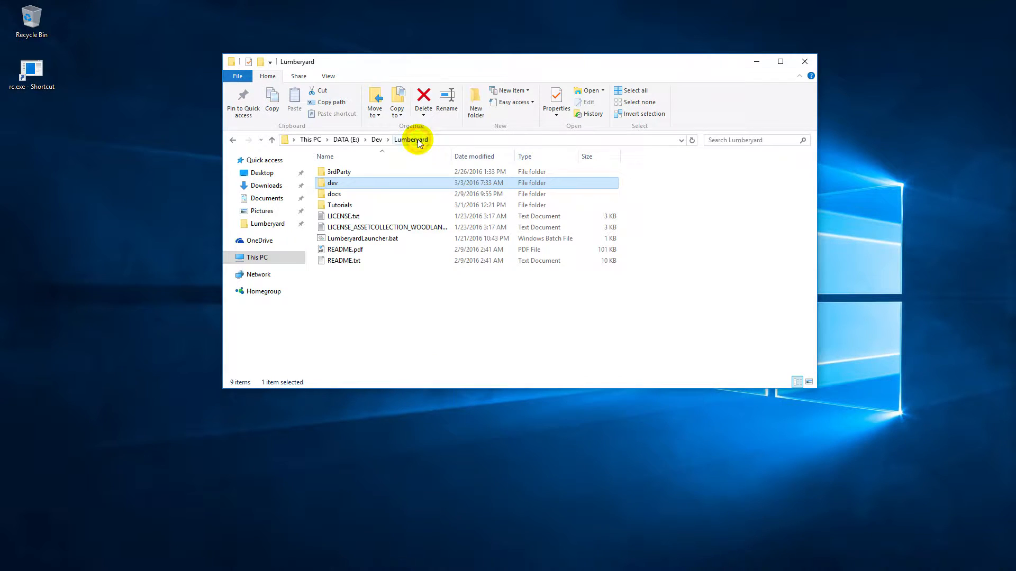
{"action": "double_click", "coordinate": [364, 205]}
{"action": "double_click", "coordinate": [339, 172]}
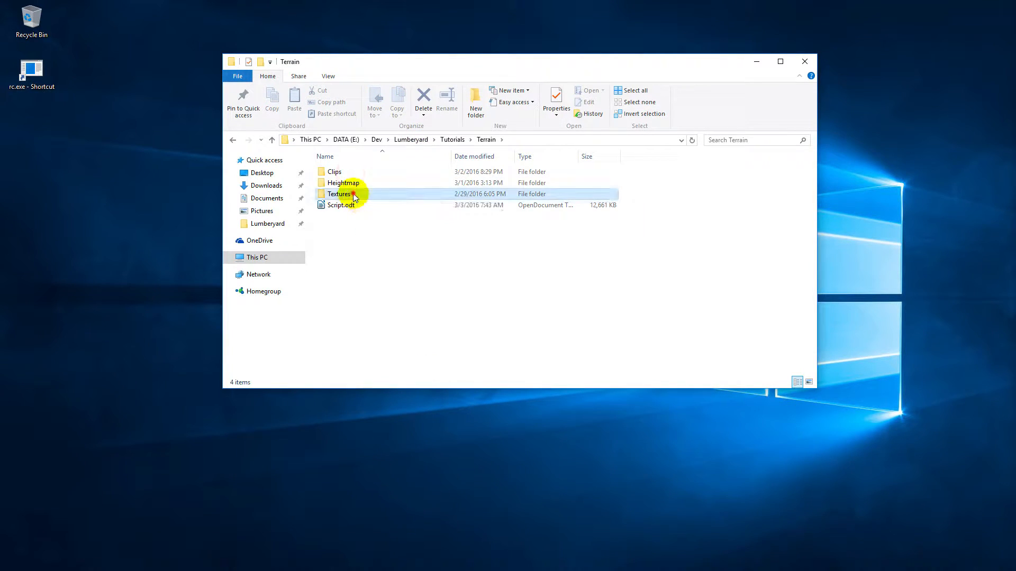
{"action": "double_click", "coordinate": [350, 194]}
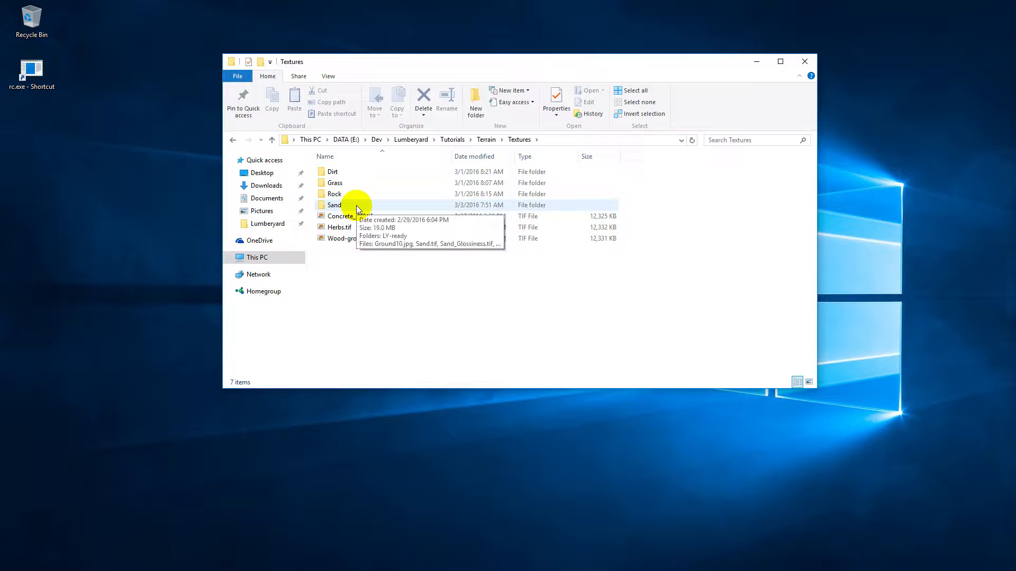
{"action": "double_click", "coordinate": [356, 205]}
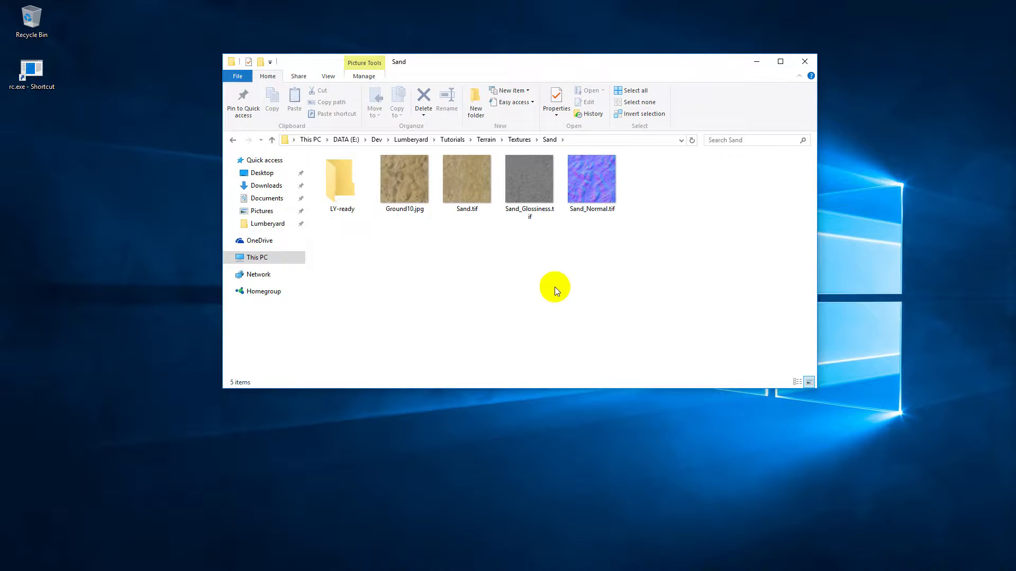
Step: Open Sand.tif with the rc.exe shortcut and save its export settings with the Terrain_Albedo preset
{"action": "left_click_drag", "start_coordinate": [472, 183], "coordinate": [39, 78]}
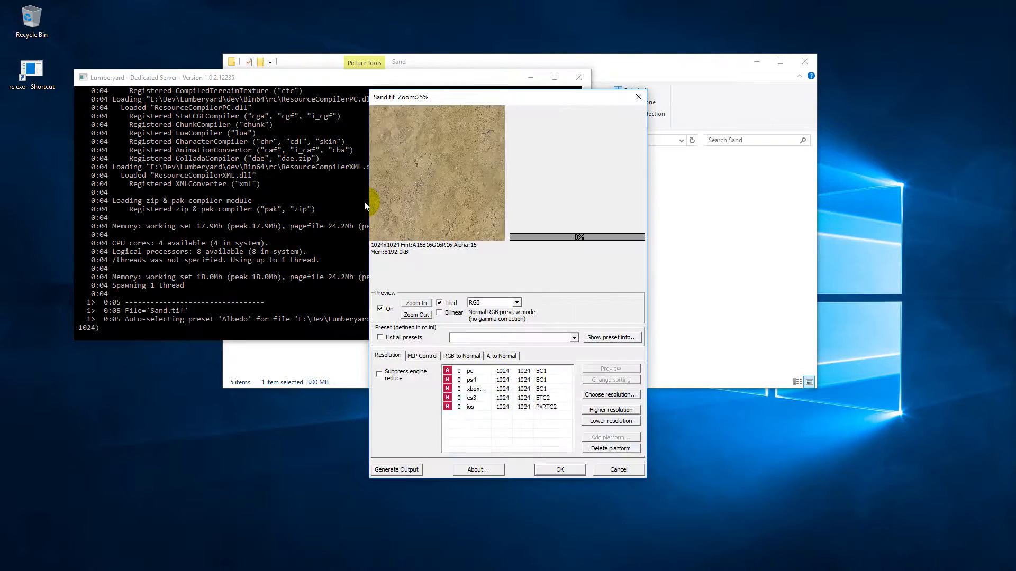
{"action": "left_click", "coordinate": [574, 338]}
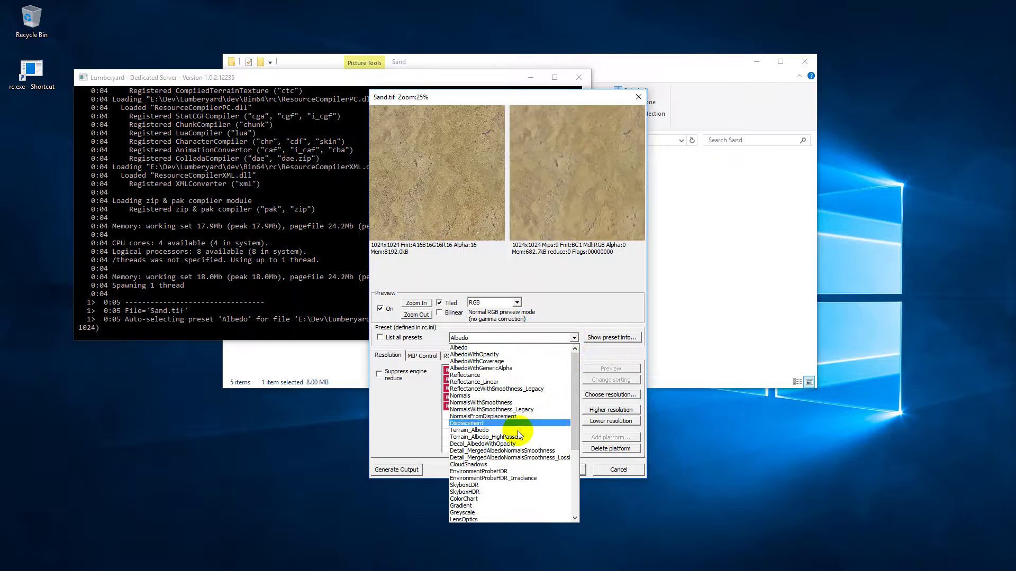
{"action": "left_click", "coordinate": [516, 430]}
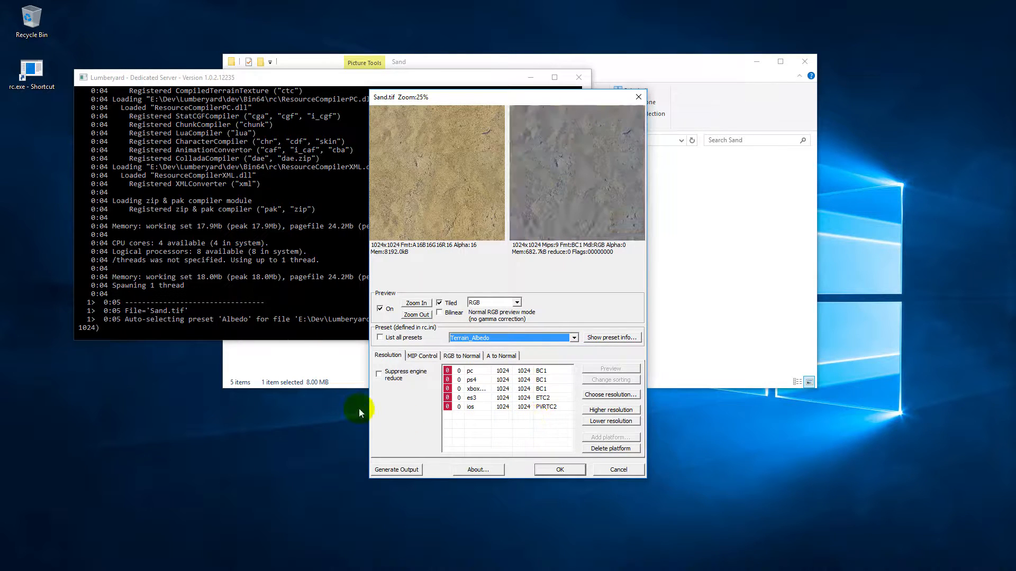
{"action": "left_click", "coordinate": [556, 470]}
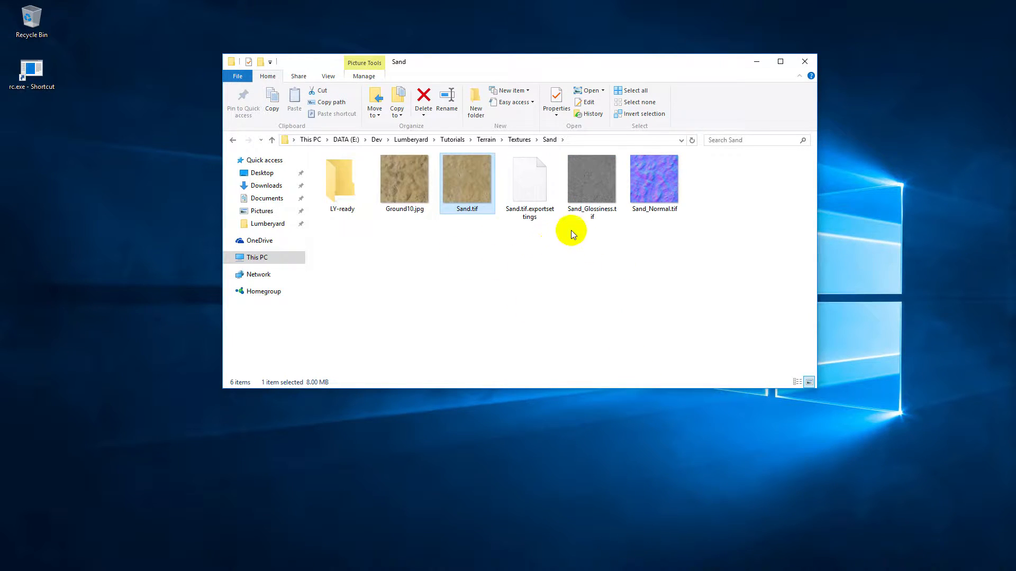
Step: Look over the Sand.tif.exportsettings file and the Sand_Glossiness.tif and Sand_Normal.tif textures in the Sand folder
{"action": "left_click", "coordinate": [532, 210]}
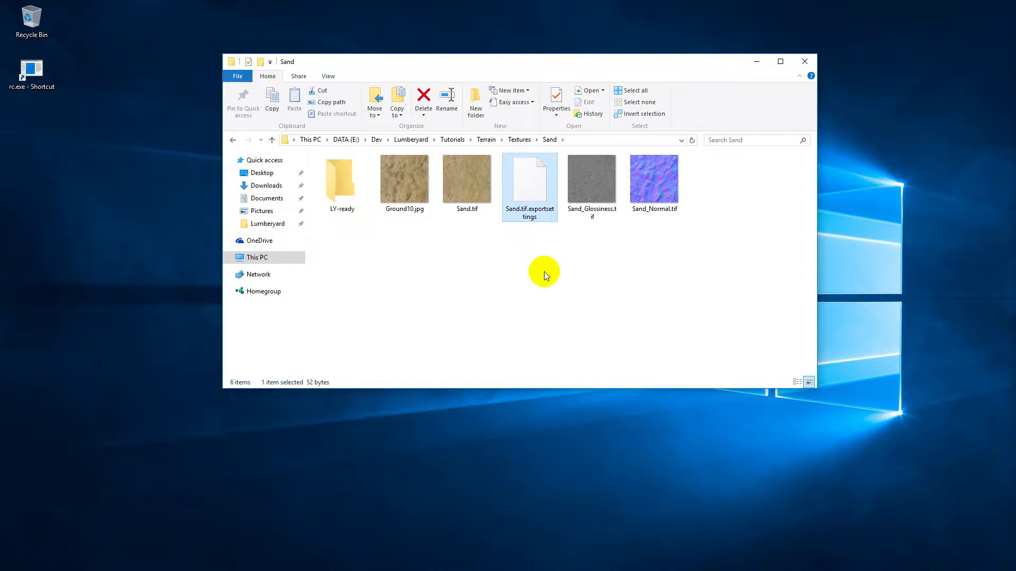
{"action": "left_click", "coordinate": [564, 278]}
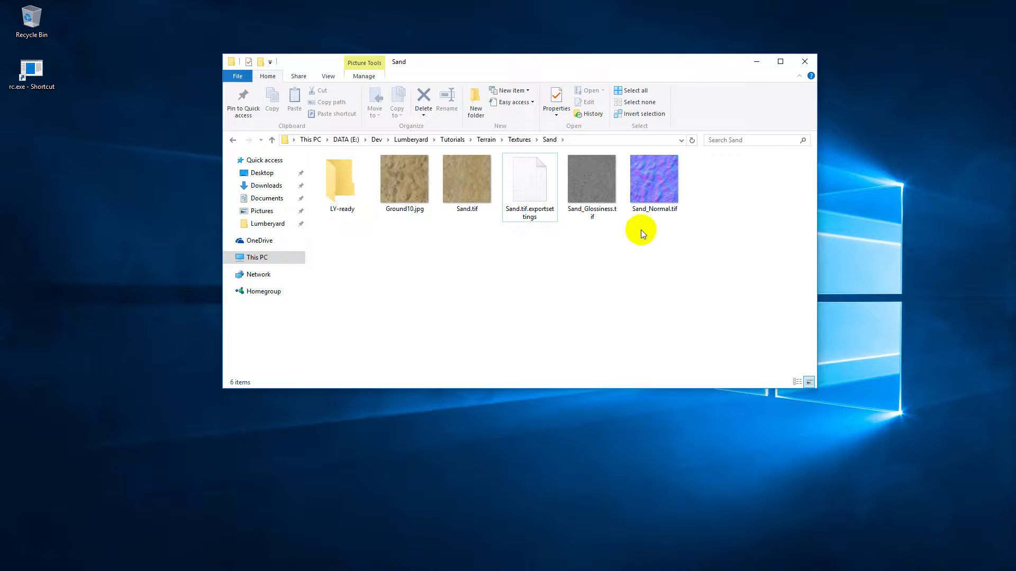
{"action": "left_click", "coordinate": [609, 182]}
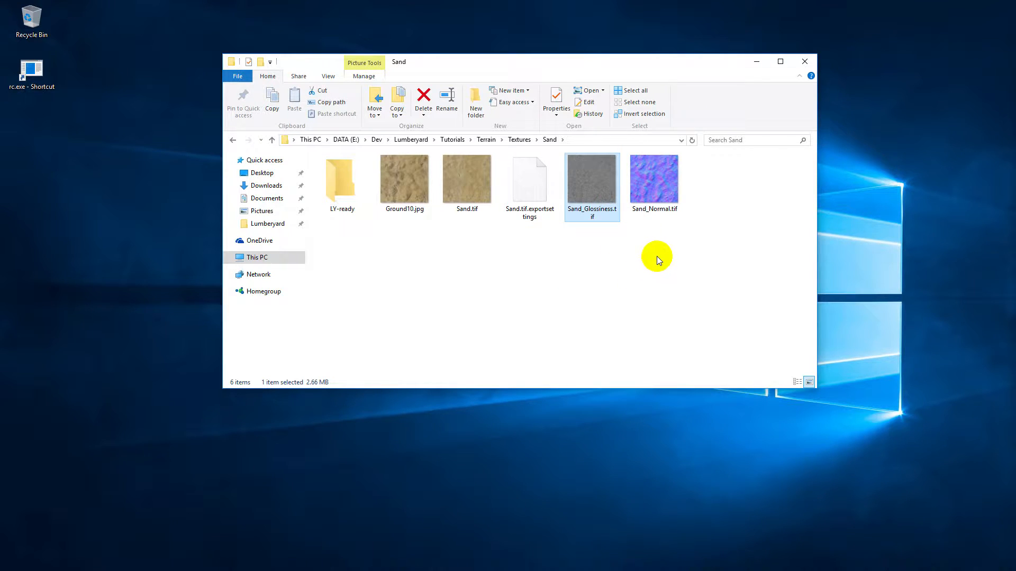
{"action": "left_click", "coordinate": [658, 186]}
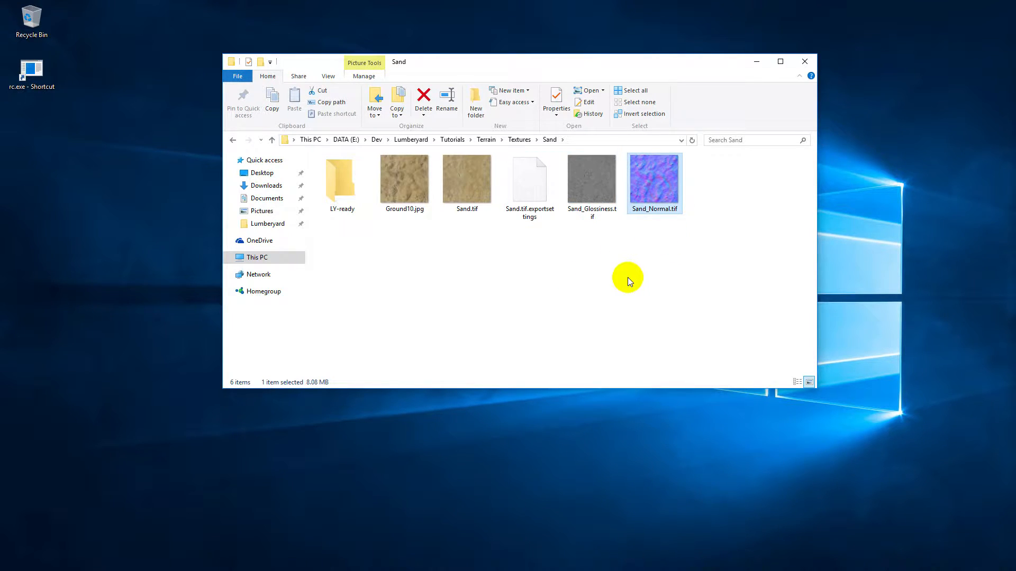
{"action": "left_click", "coordinate": [629, 285]}
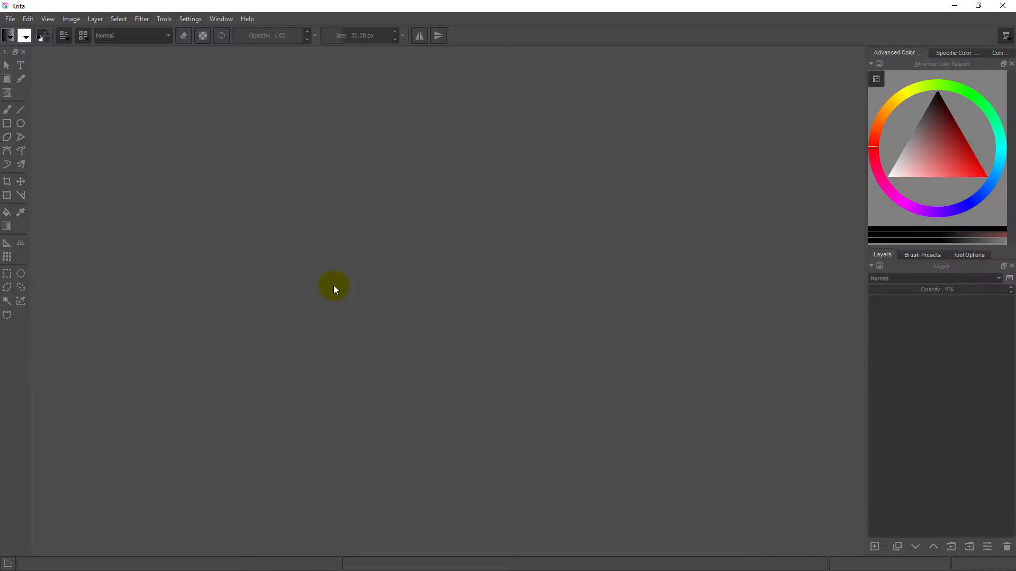
Step: Switch to Krita, place it side by side with the Sand folder window, and open Sand_Normal.tif in it
{"action": "left_click_drag", "start_coordinate": [429, 7], "coordinate": [0, 153]}
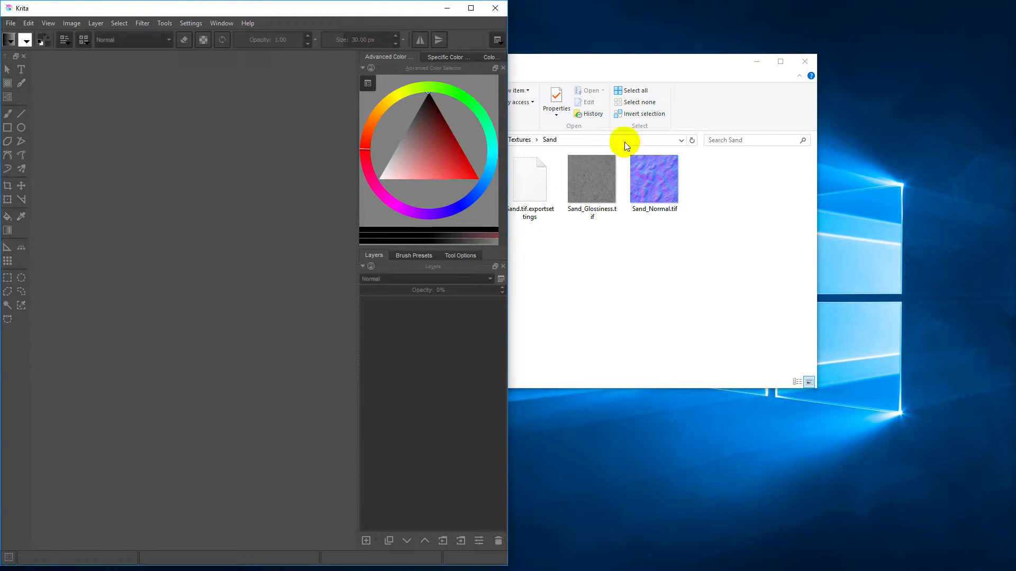
{"action": "left_click_drag", "start_coordinate": [603, 67], "coordinate": [1008, 155]}
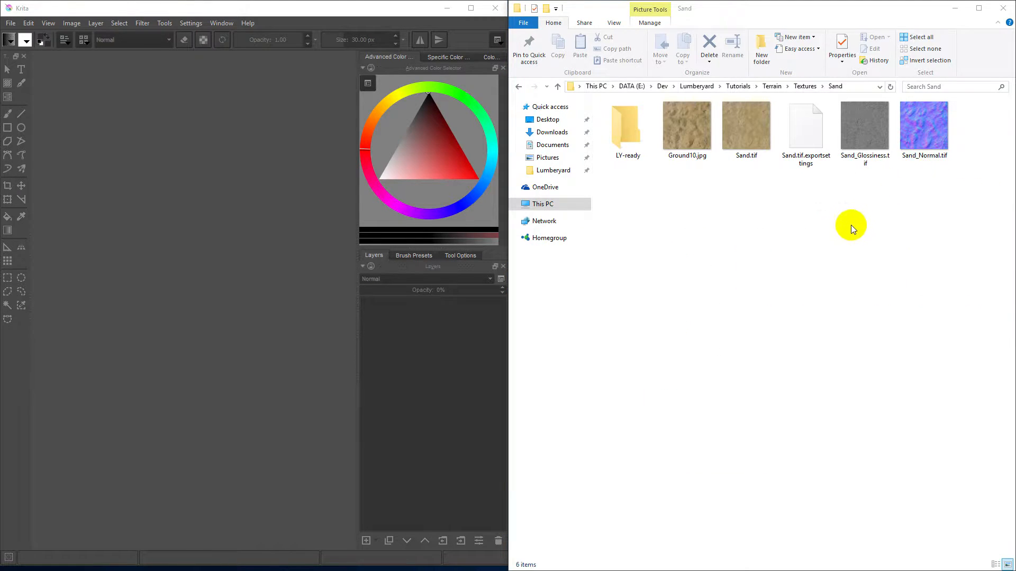
{"action": "left_click_drag", "start_coordinate": [935, 148], "coordinate": [189, 285]}
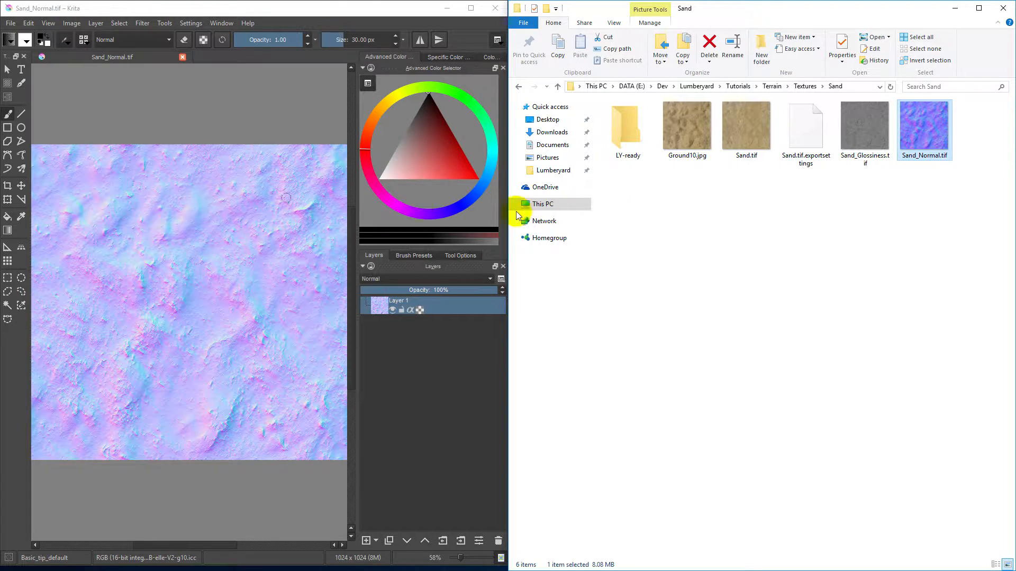
Step: Insert Sand_Glossiness.tif as a new layer above the normal map and convert it to a transparency mask
{"action": "left_click_drag", "start_coordinate": [879, 143], "coordinate": [229, 294]}
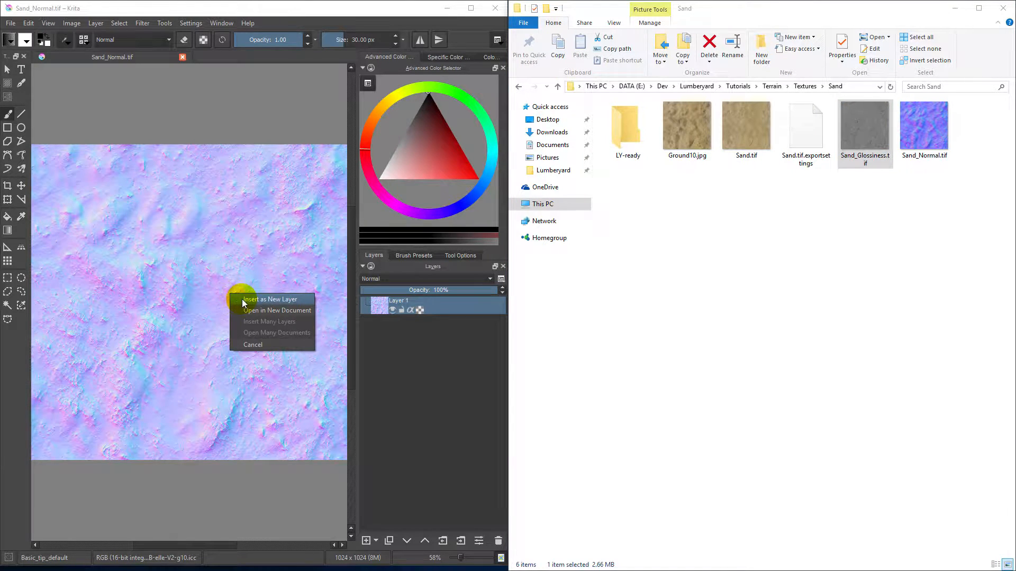
{"action": "left_click", "coordinate": [248, 300]}
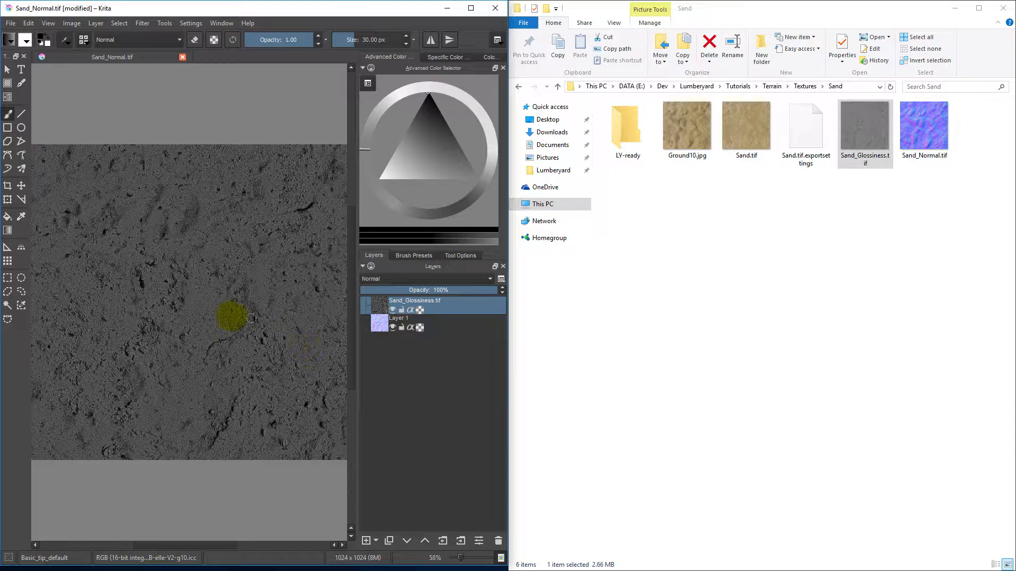
{"action": "right_click", "coordinate": [451, 306]}
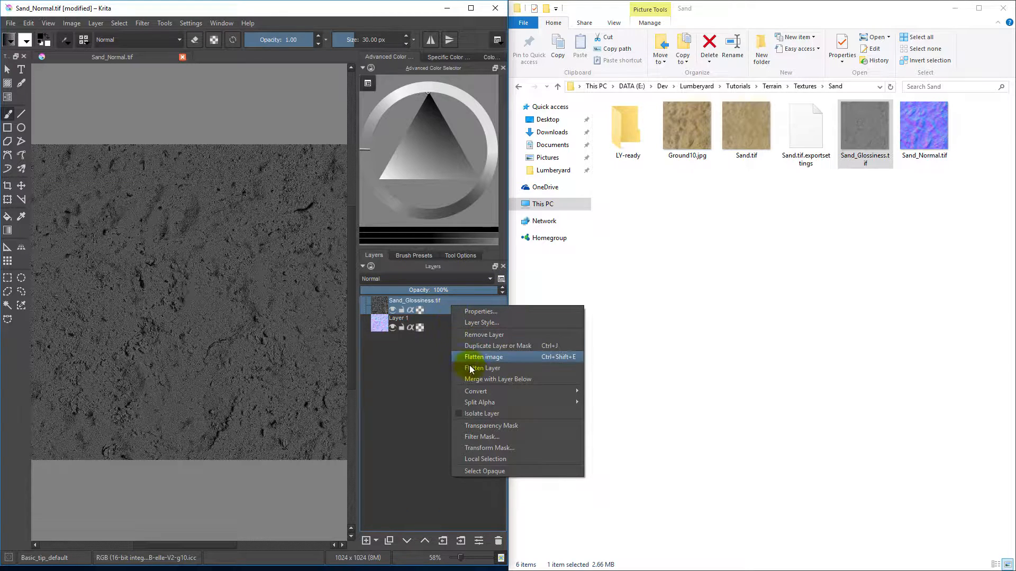
{"action": "mouse_move", "coordinate": [480, 391]}
{"action": "left_click", "coordinate": [625, 403]}
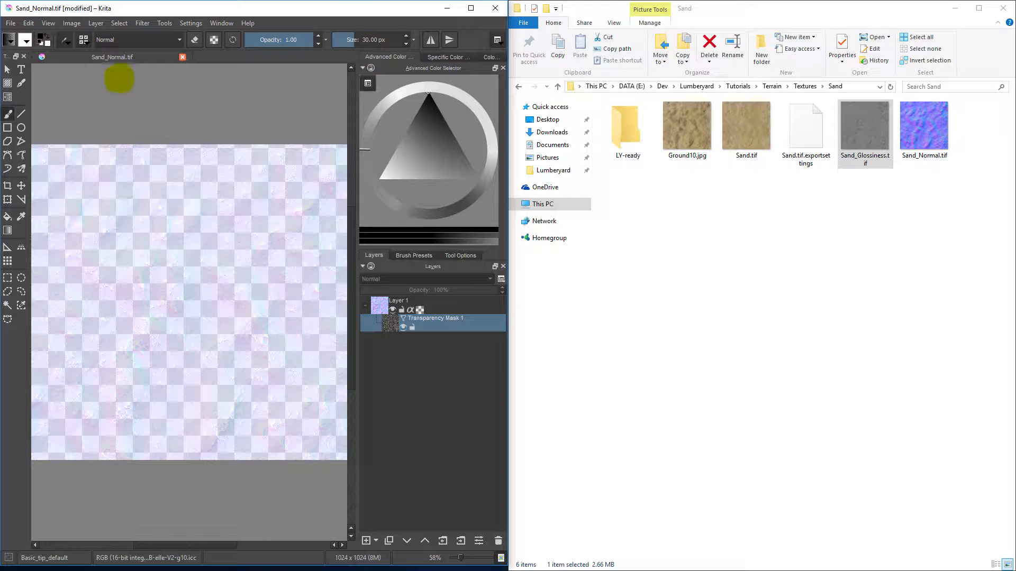
{"action": "left_click", "coordinate": [10, 24]}
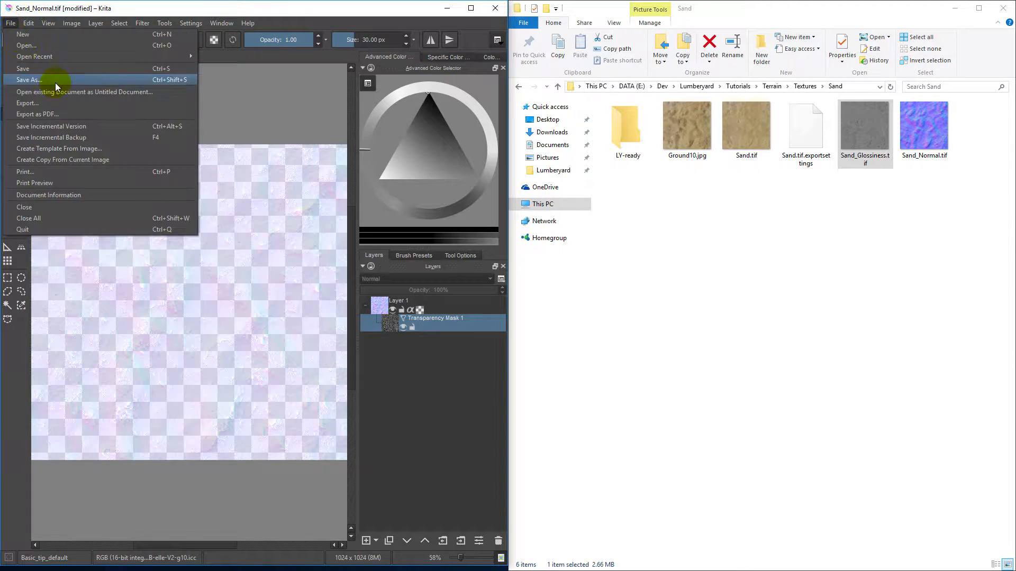
{"action": "left_click", "coordinate": [39, 69]}
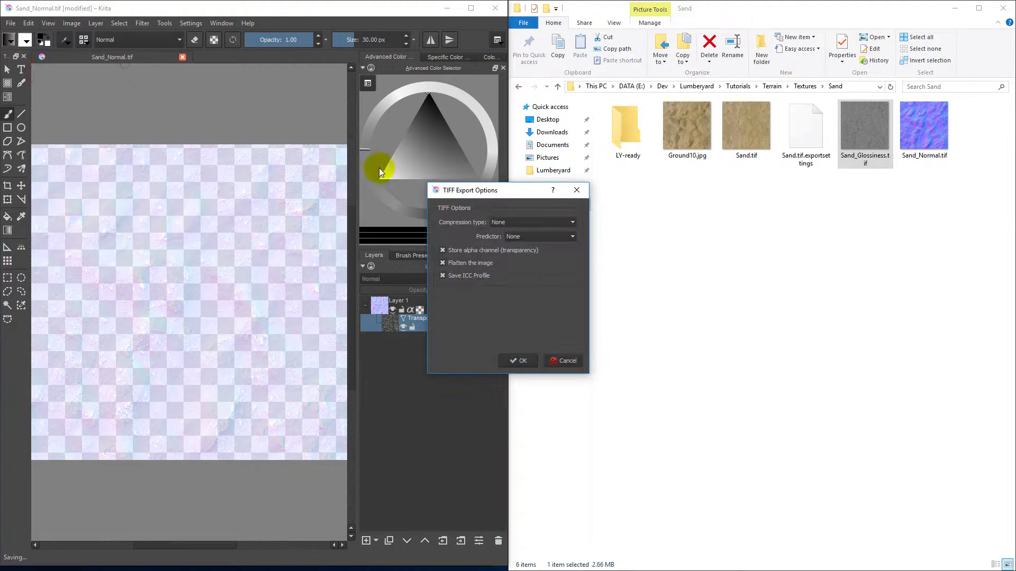
{"action": "left_click", "coordinate": [576, 362]}
Step: Start saving the image as a new file, and create and open a sand folder inside Lumberyard's dev/SamplesProject/textures/terrain
{"action": "left_click", "coordinate": [12, 24]}
{"action": "left_click", "coordinate": [50, 79]}
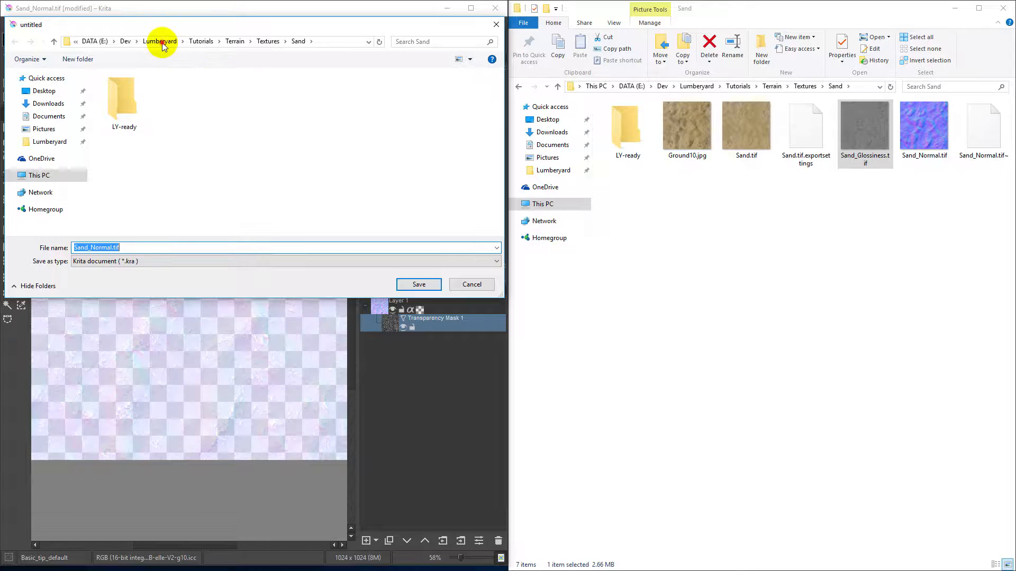
{"action": "left_click", "coordinate": [159, 42]}
{"action": "double_click", "coordinate": [127, 103]}
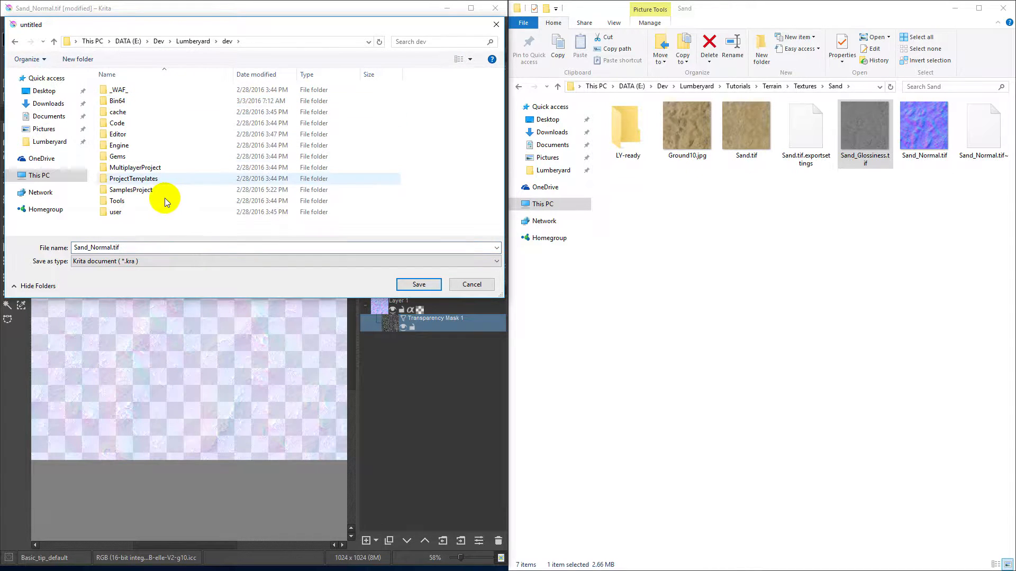
{"action": "double_click", "coordinate": [151, 190]}
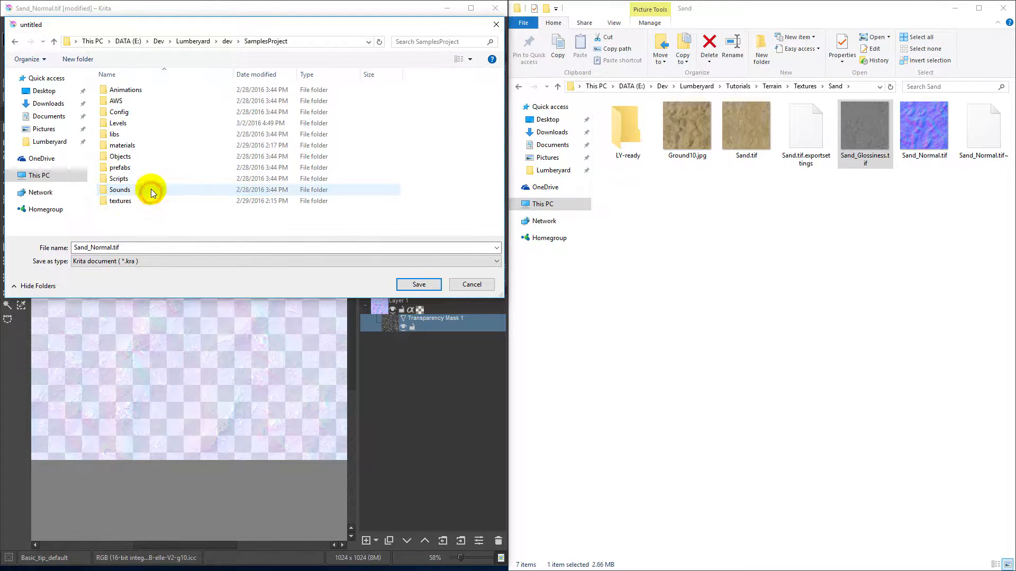
{"action": "double_click", "coordinate": [126, 202]}
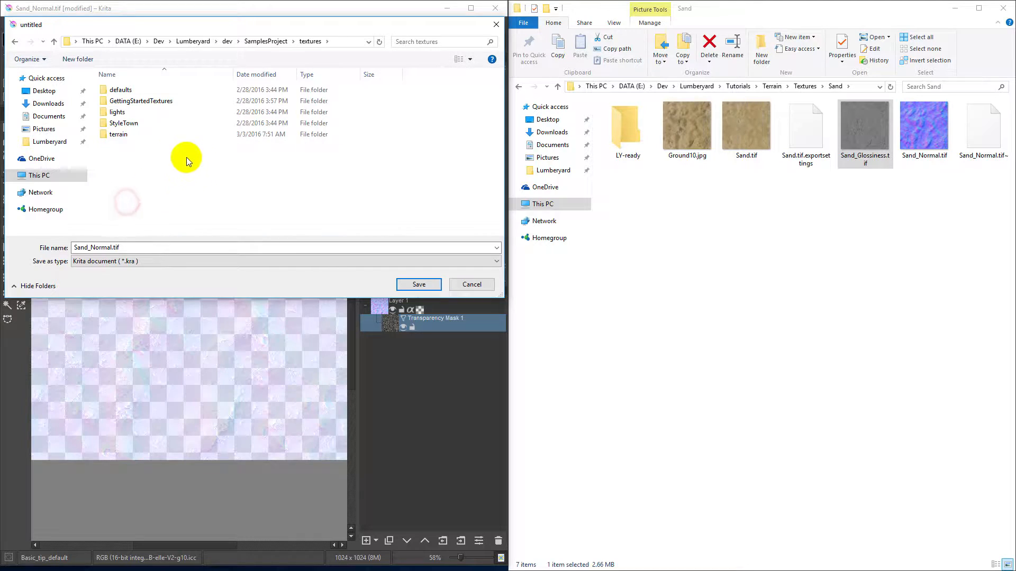
{"action": "double_click", "coordinate": [121, 137]}
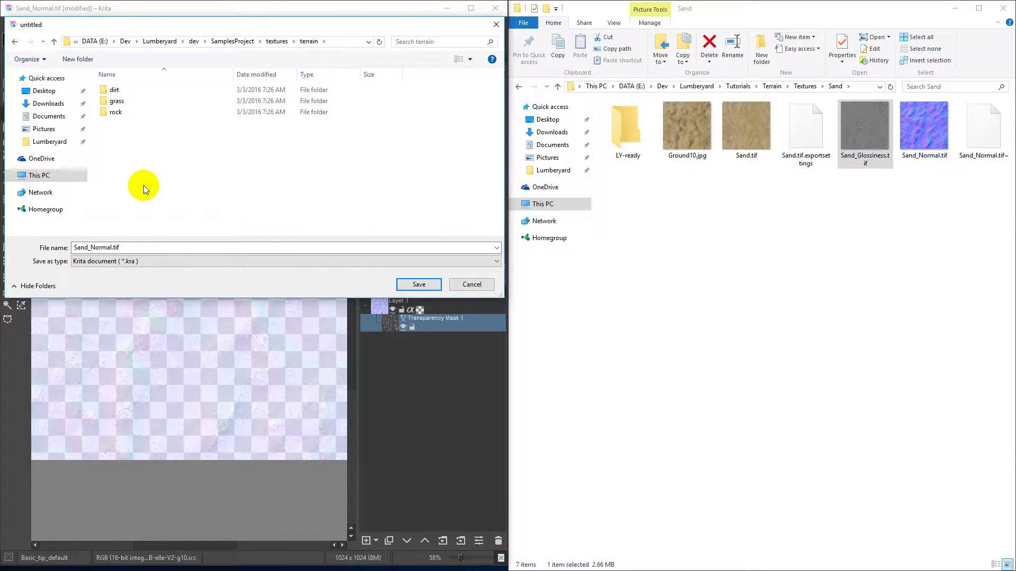
{"action": "key", "text": "ctrl+shift+n"}
{"action": "type", "text": "sand"}
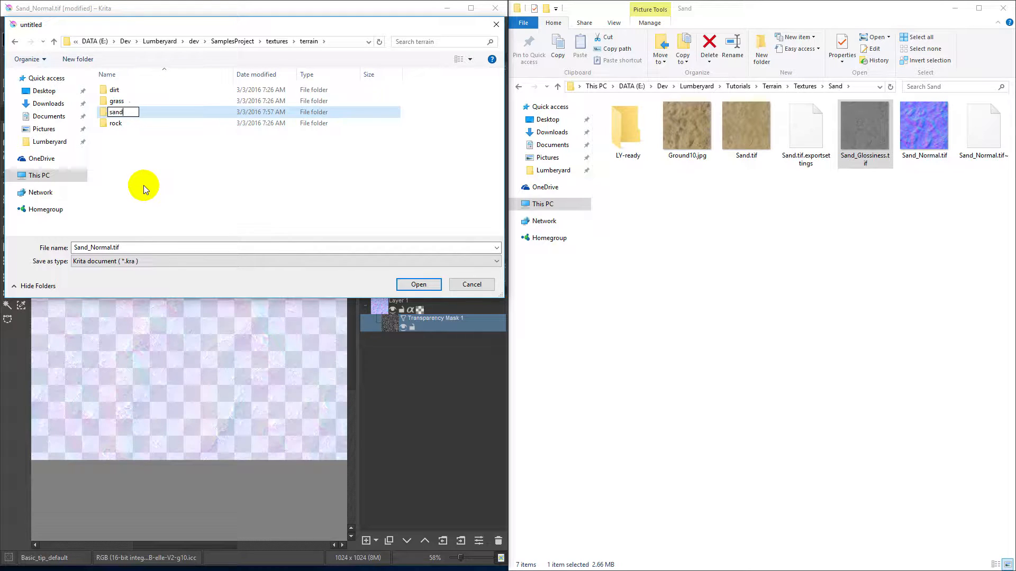
{"action": "key", "text": "Return"}
{"action": "key", "text": "Return"}
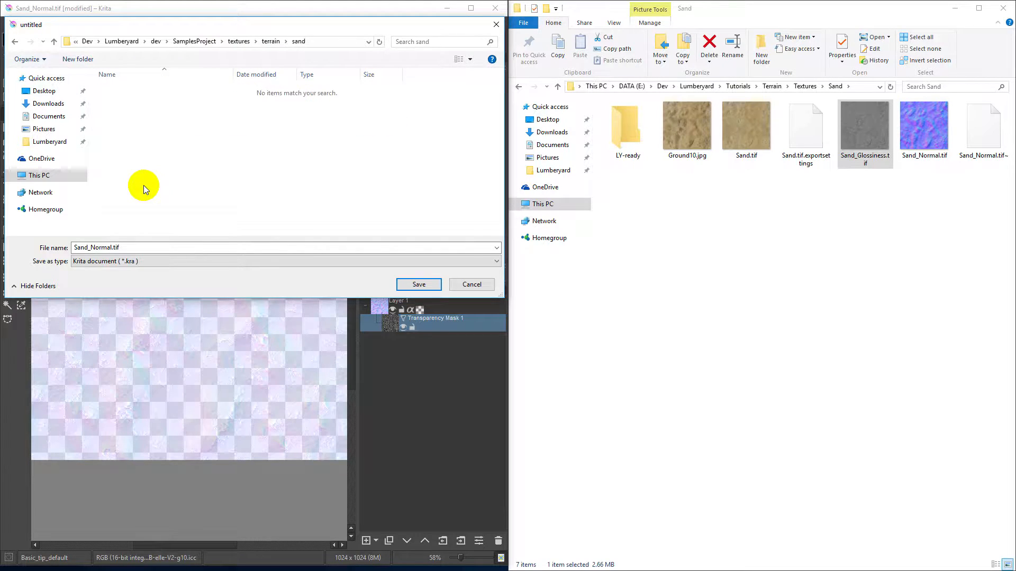
Step: Save the masked normal map as sand_ddna.tif in TIFF format with its alpha channel stored, and close Krita
{"action": "double_click", "coordinate": [110, 247]}
{"action": "left_click_drag", "start_coordinate": [75, 248], "coordinate": [112, 247]}
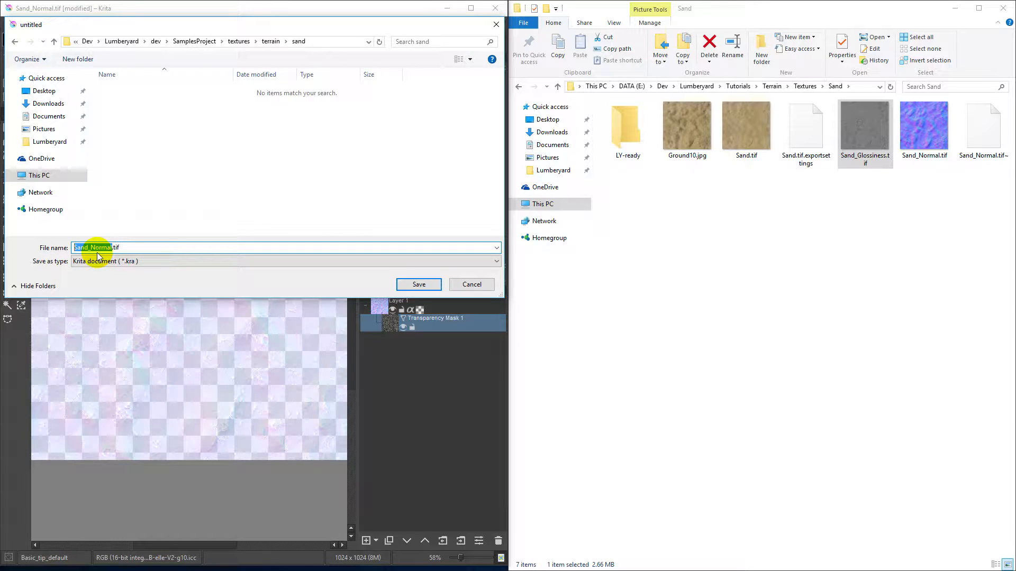
{"action": "type", "text": "sand"}
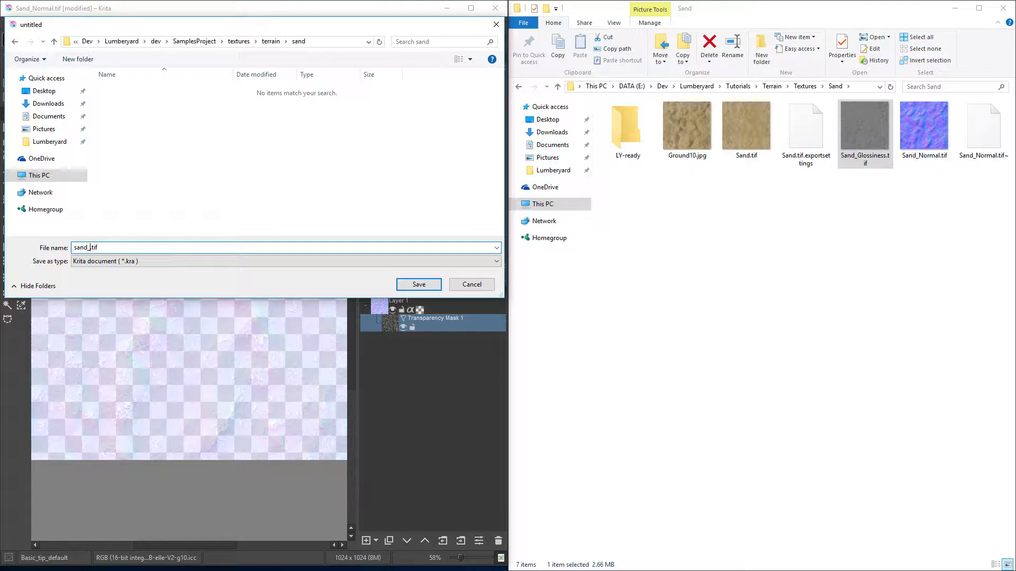
{"action": "type", "text": "_ddna"}
{"action": "left_click", "coordinate": [168, 262]}
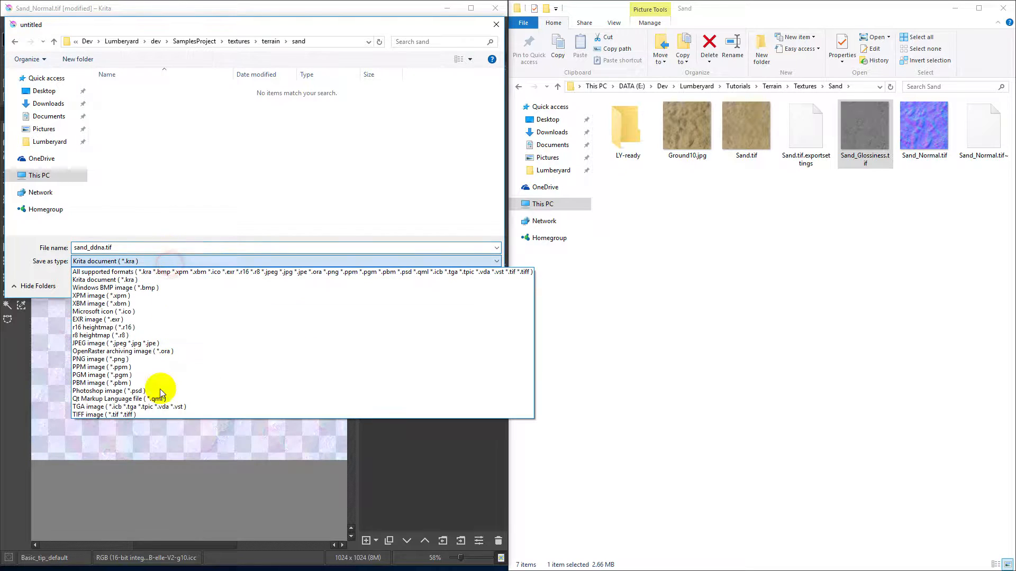
{"action": "left_click", "coordinate": [146, 414]}
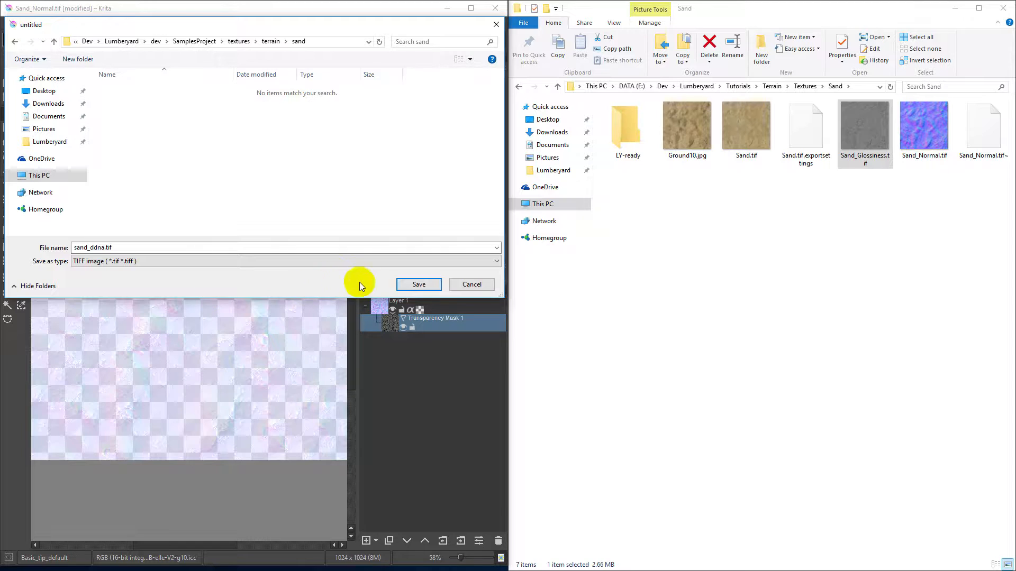
{"action": "left_click", "coordinate": [412, 285]}
{"action": "left_click", "coordinate": [516, 362]}
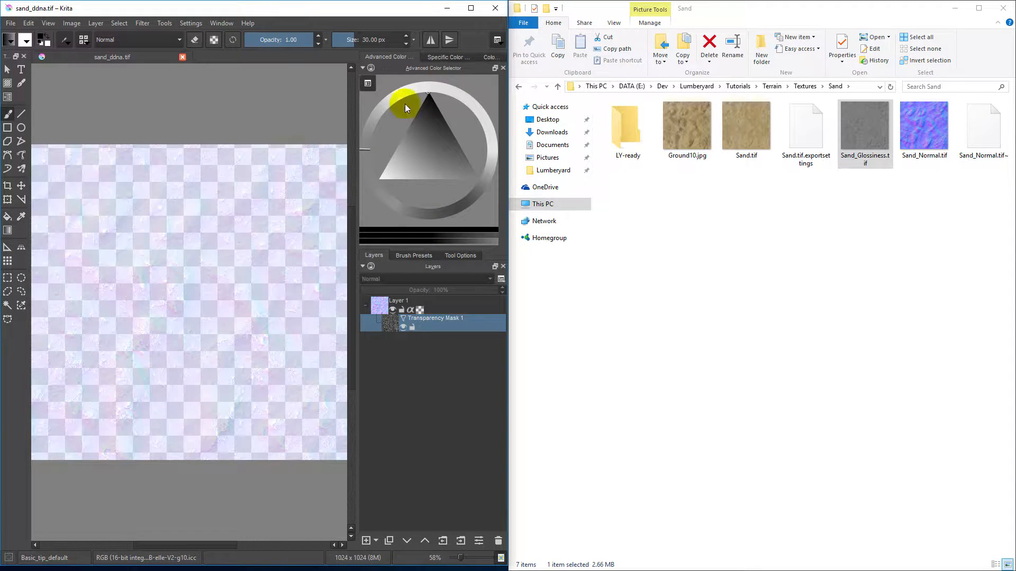
{"action": "left_click", "coordinate": [495, 8]}
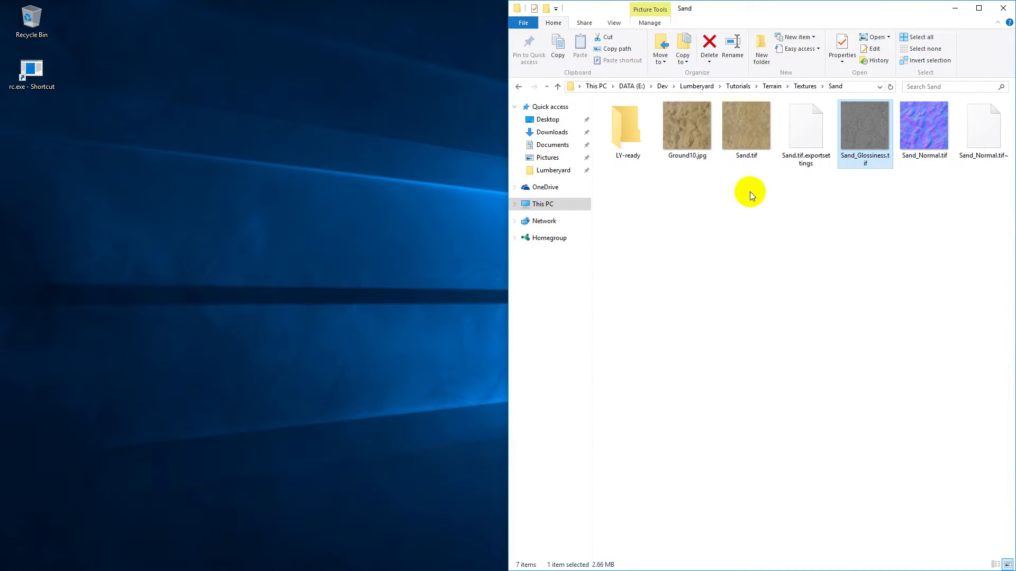
Step: Copy Sand.tif and Sand.tif.exportsettings into the SamplesProject/textures/terrain/sand folder
{"action": "left_click", "coordinate": [747, 153]}
{"action": "left_click", "coordinate": [808, 158], "text": "ctrl"}
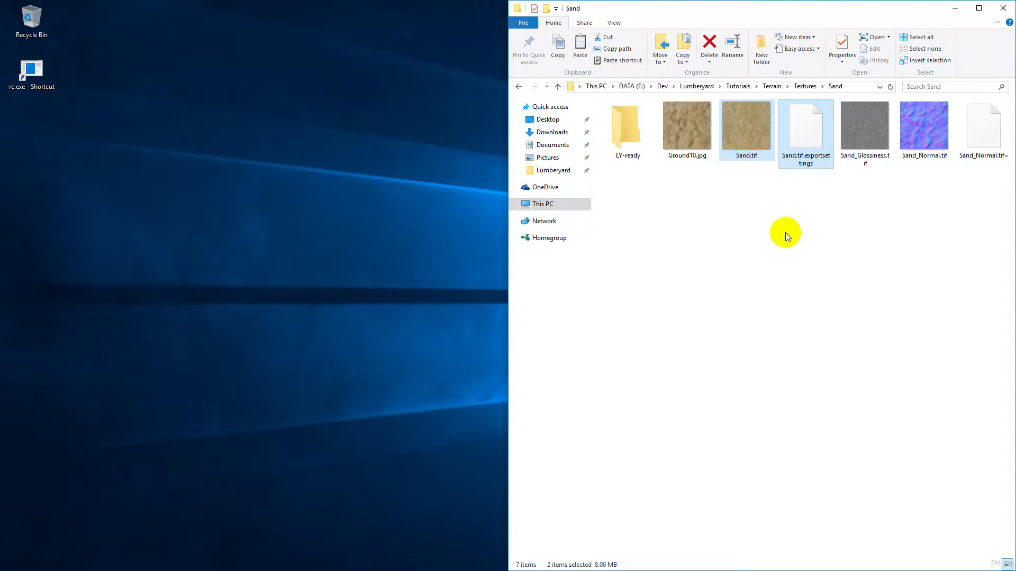
{"action": "left_click", "coordinate": [697, 87]}
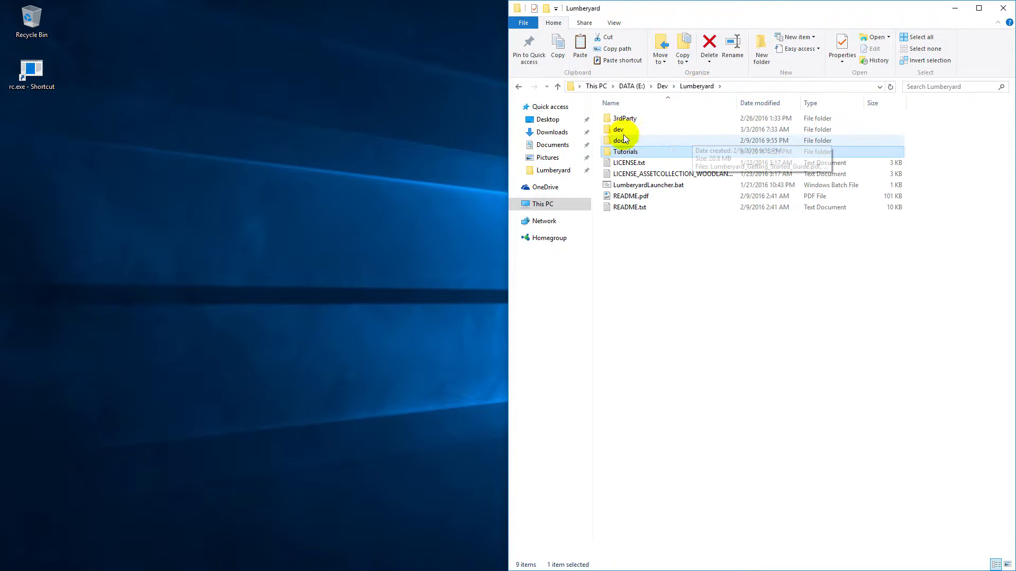
{"action": "double_click", "coordinate": [642, 131]}
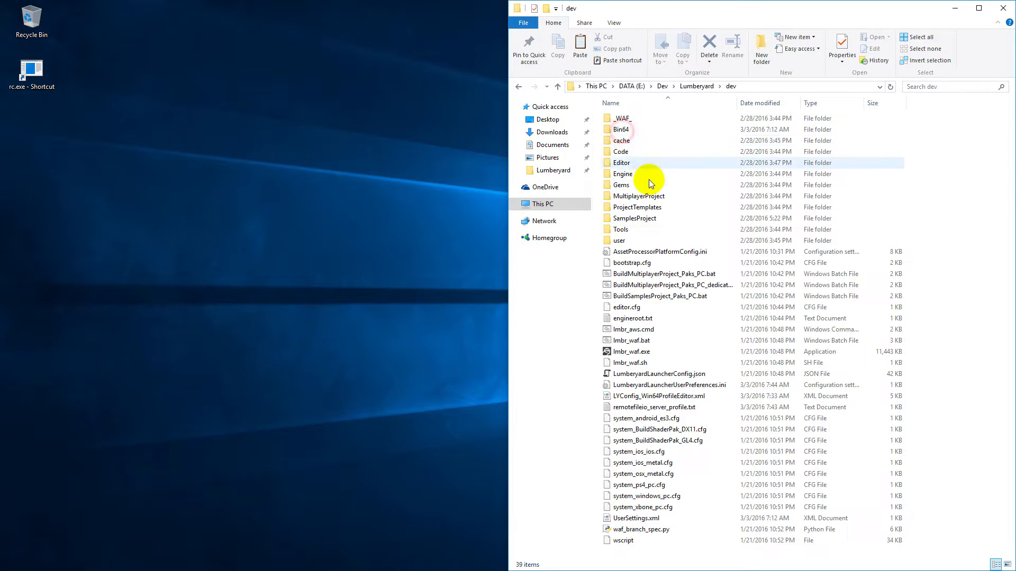
{"action": "double_click", "coordinate": [639, 218]}
{"action": "left_click", "coordinate": [651, 232]}
{"action": "double_click", "coordinate": [651, 232]}
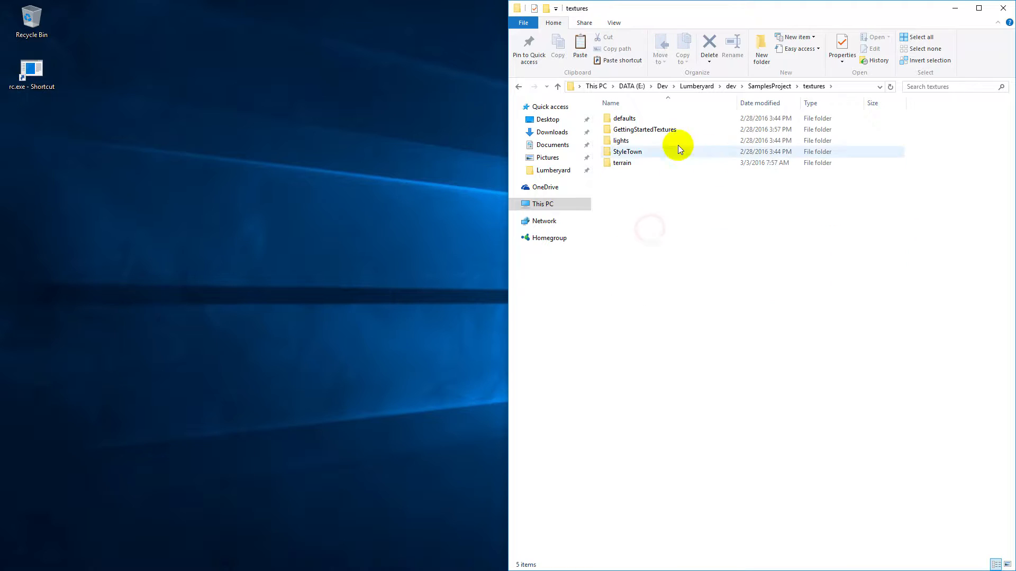
{"action": "double_click", "coordinate": [649, 161]}
{"action": "double_click", "coordinate": [643, 153]}
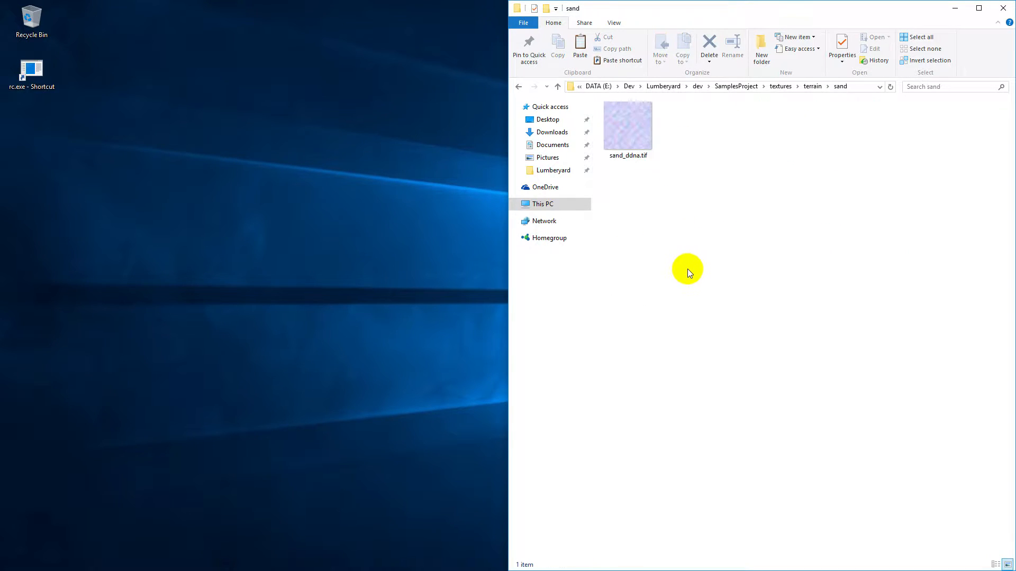
{"action": "key", "text": "ctrl+v"}
{"action": "left_click", "coordinate": [710, 277]}
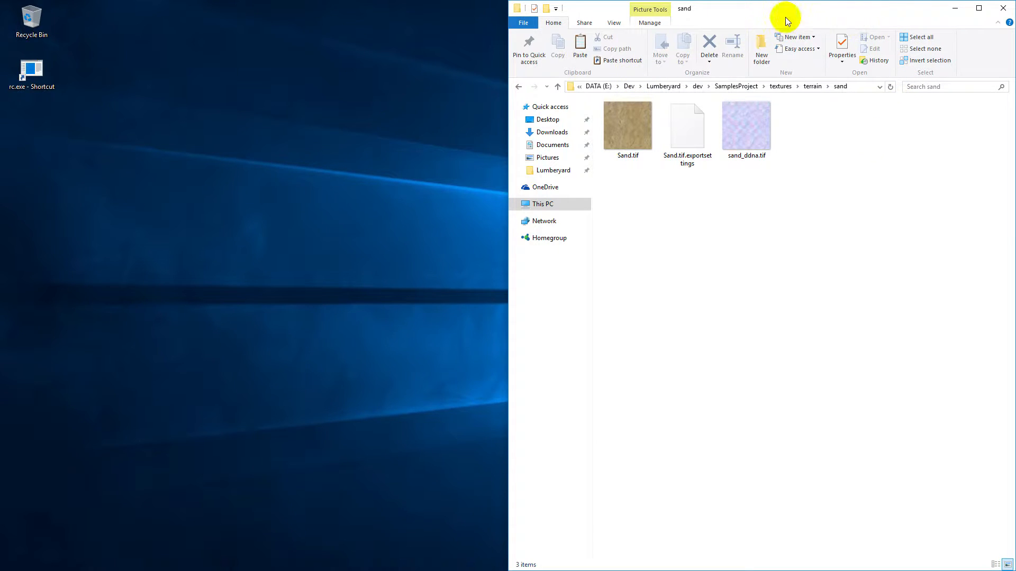
Step: Minimize the folder window, start the Lumberyard Editor through Lumberyard Launcher, and open the recent Tutorial-terrain level
{"action": "key", "text": "super+Down"}
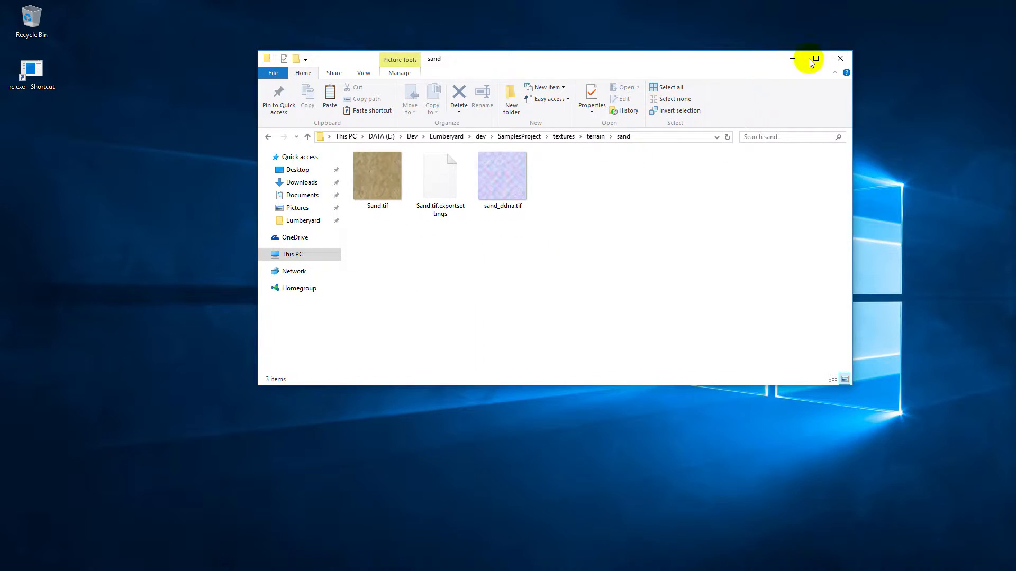
{"action": "left_click", "coordinate": [789, 58]}
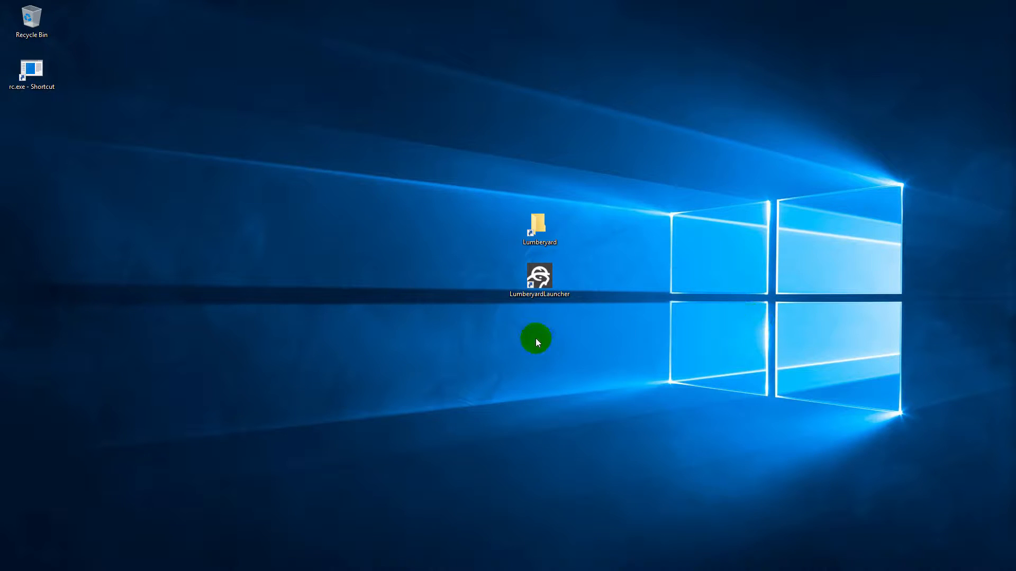
{"action": "left_click", "coordinate": [544, 288]}
{"action": "double_click", "coordinate": [545, 287]}
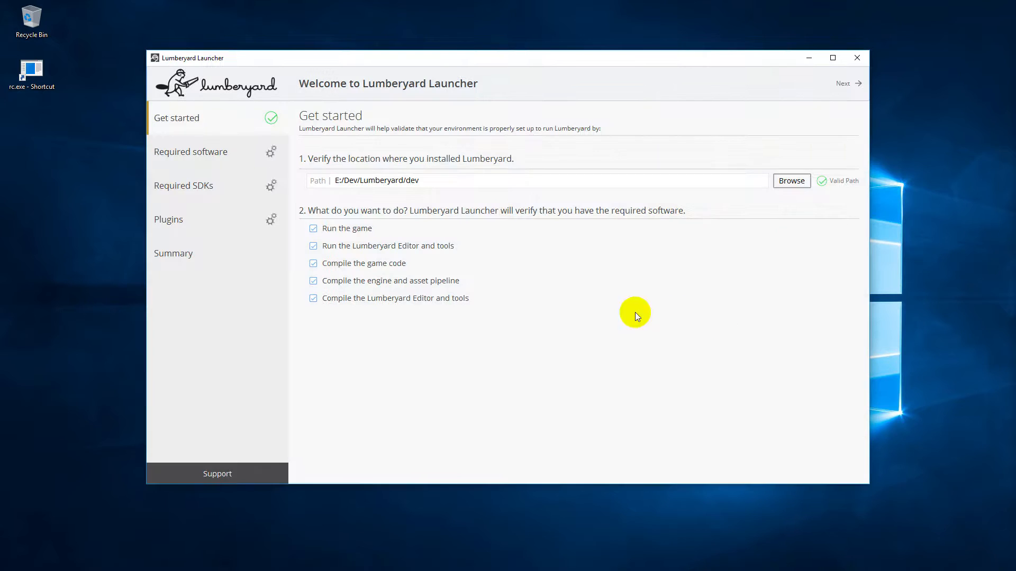
{"action": "left_click", "coordinate": [166, 254]}
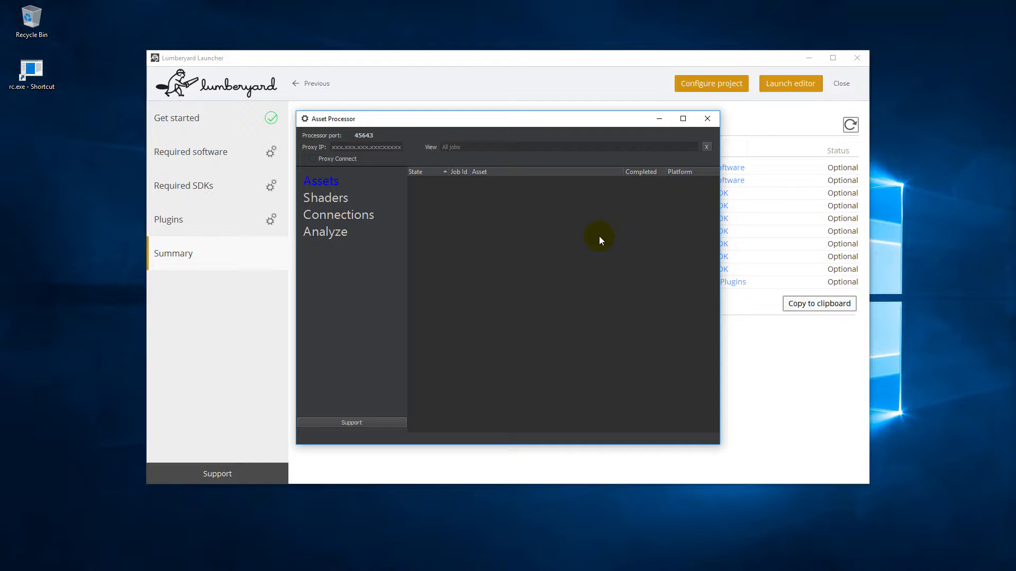
{"action": "left_click", "coordinate": [708, 119]}
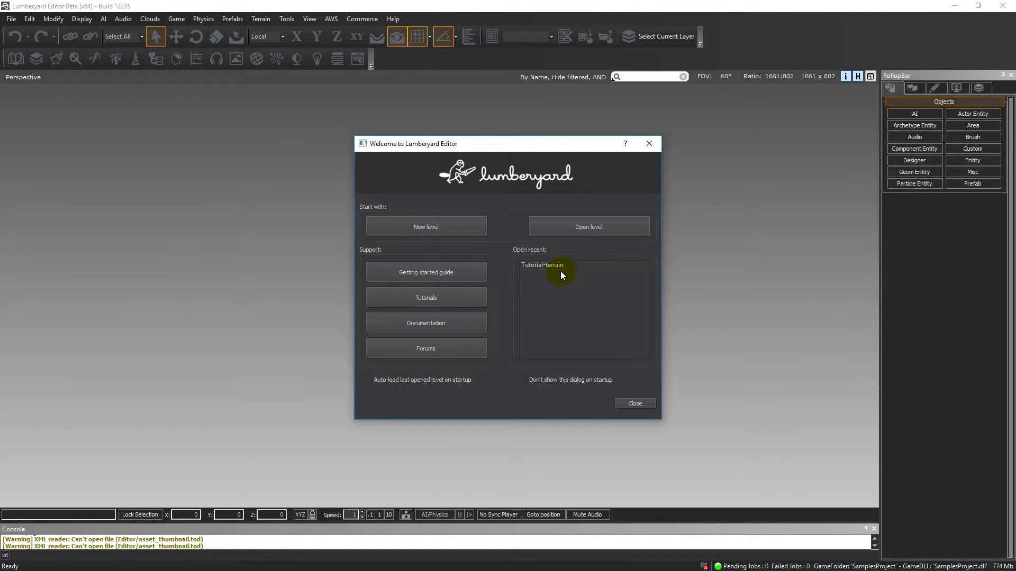
{"action": "double_click", "coordinate": [541, 265]}
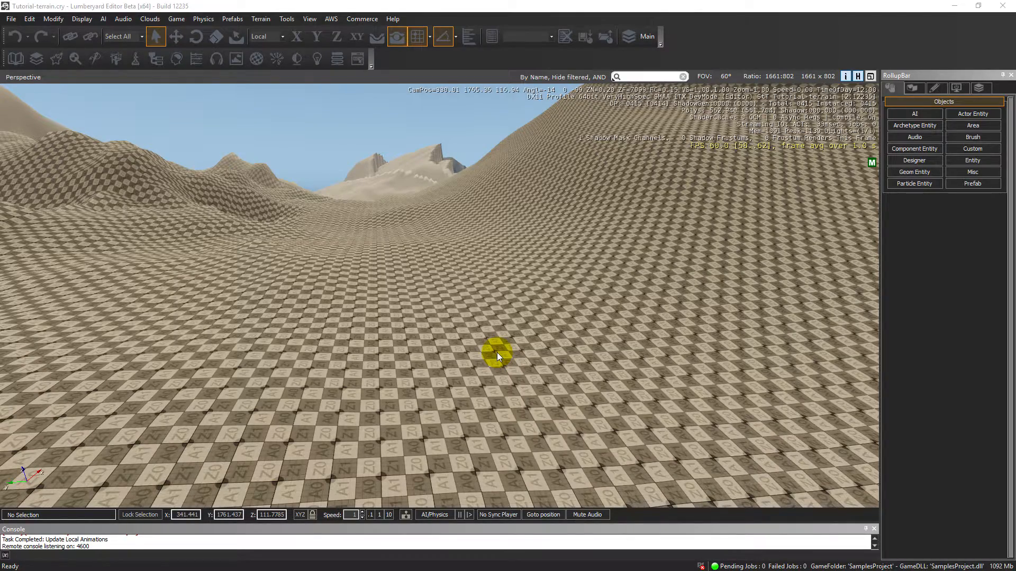
Step: Open the Material Editor and dock it beside the RollupBar
{"action": "right_click_drag", "start_coordinate": [515, 363], "coordinate": [633, 354]}
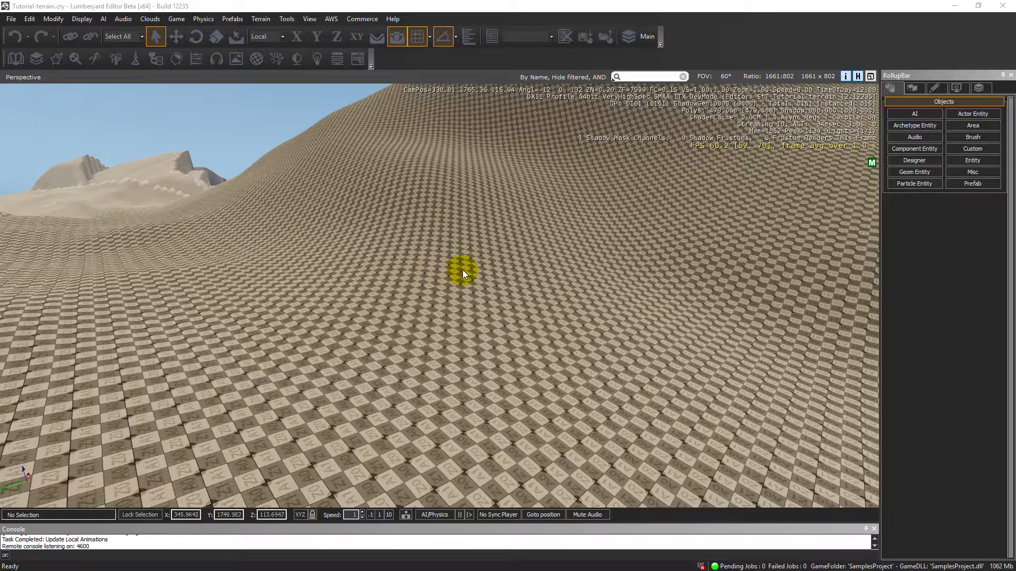
{"action": "right_click_drag", "start_coordinate": [438, 265], "coordinate": [433, 271]}
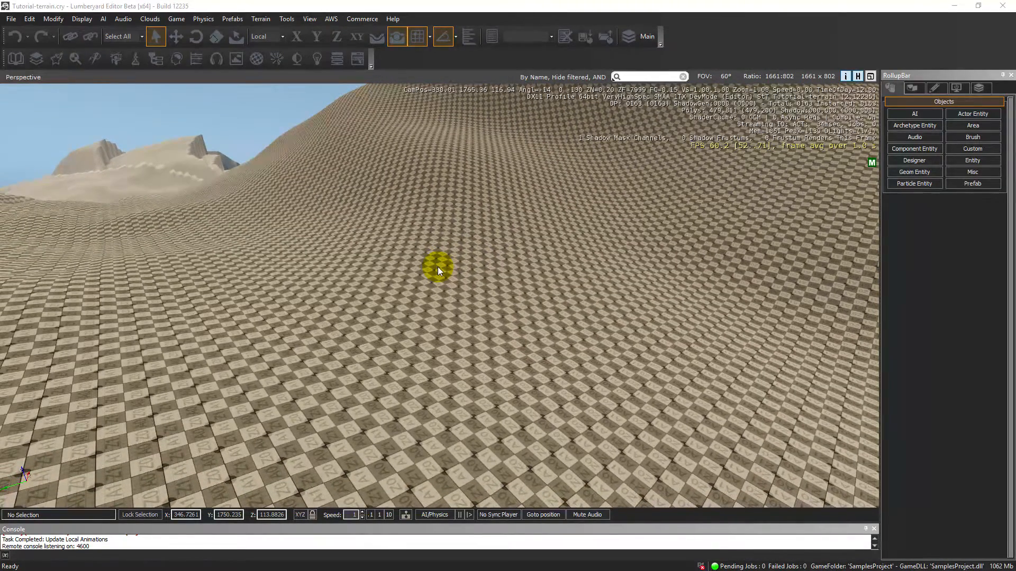
{"action": "key", "text": "m"}
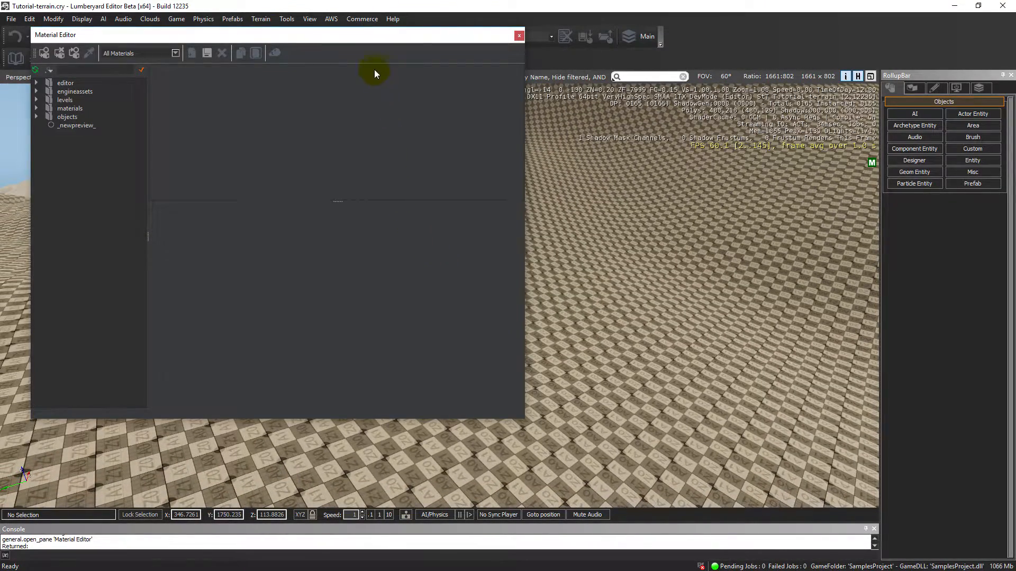
{"action": "left_click_drag", "start_coordinate": [363, 33], "coordinate": [955, 318]}
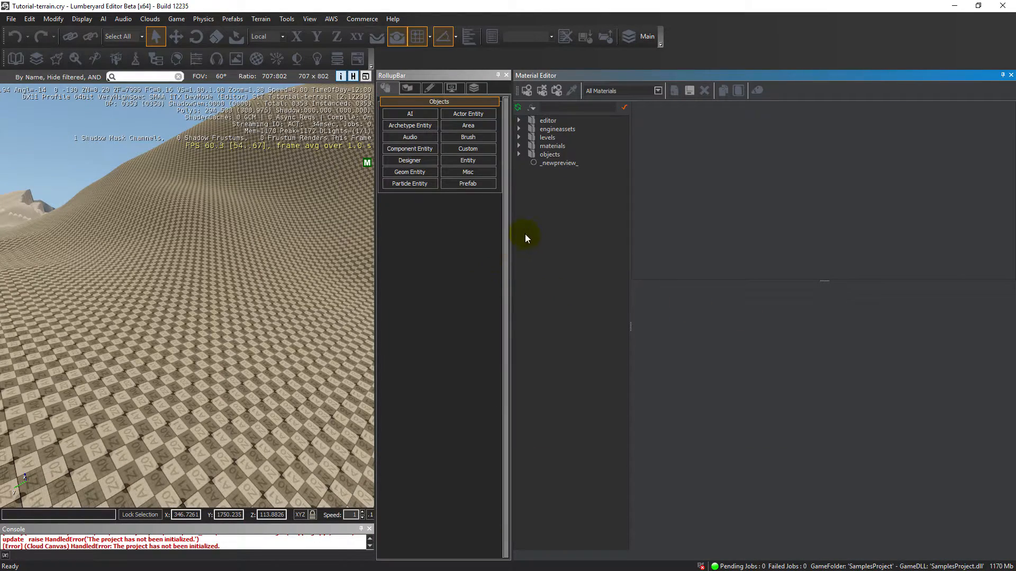
Step: Create a new material named sand in the SamplesProject/materials/terrain folder
{"action": "left_click", "coordinate": [517, 145]}
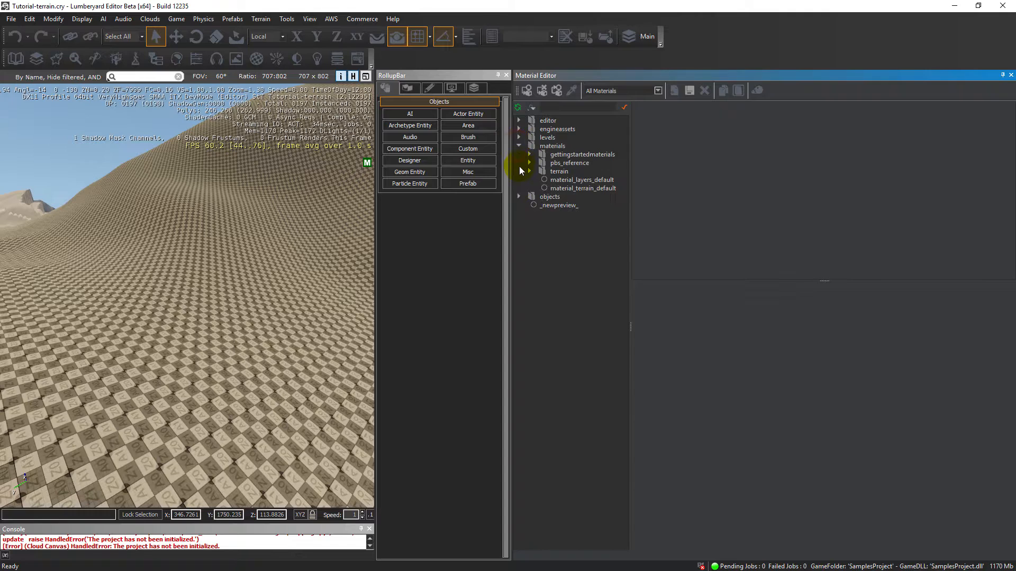
{"action": "right_click", "coordinate": [548, 148]}
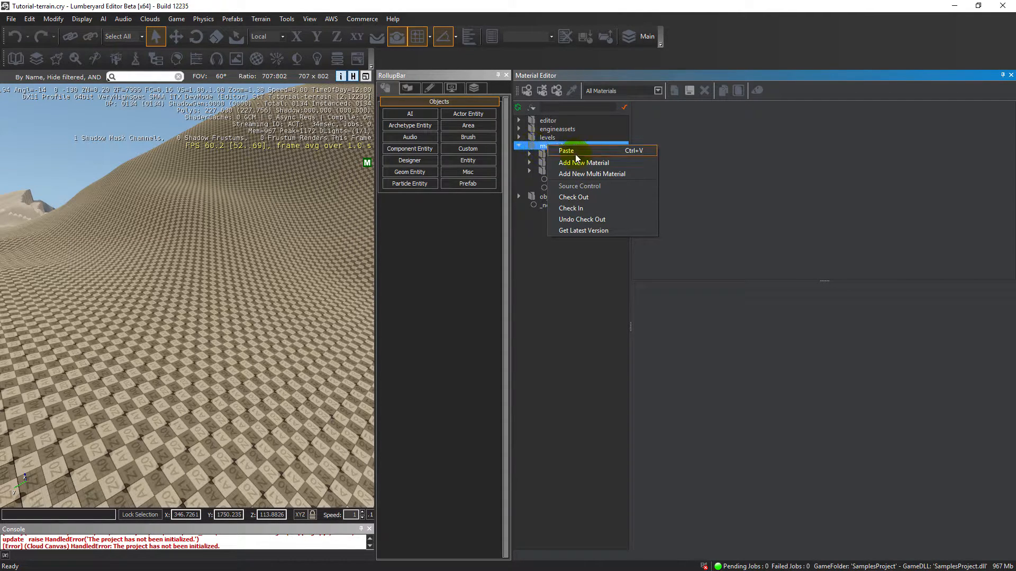
{"action": "left_click", "coordinate": [591, 165]}
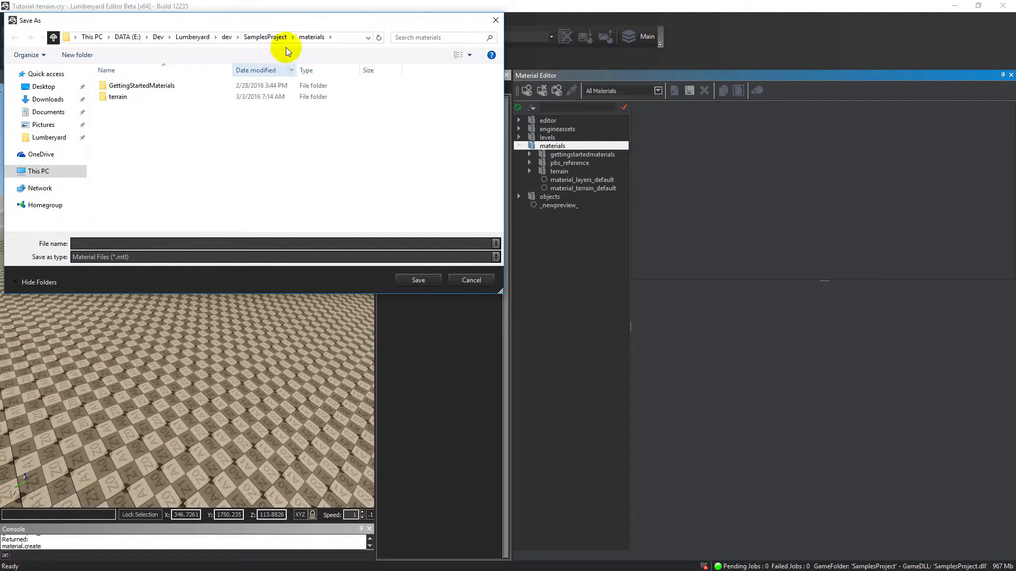
{"action": "double_click", "coordinate": [130, 99]}
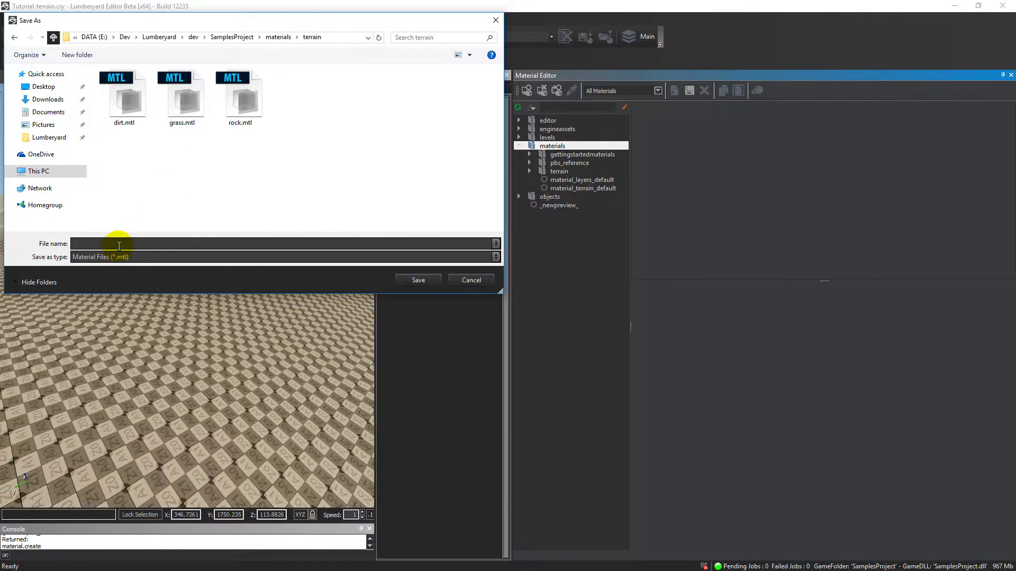
{"action": "type", "text": "sand"}
{"action": "left_click", "coordinate": [418, 280]}
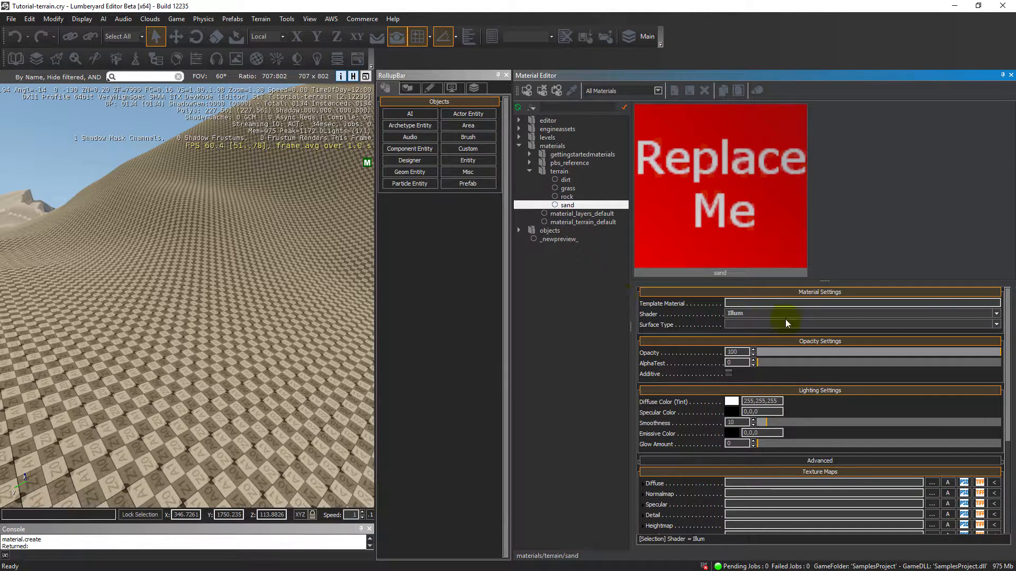
{"action": "left_click", "coordinate": [994, 314]}
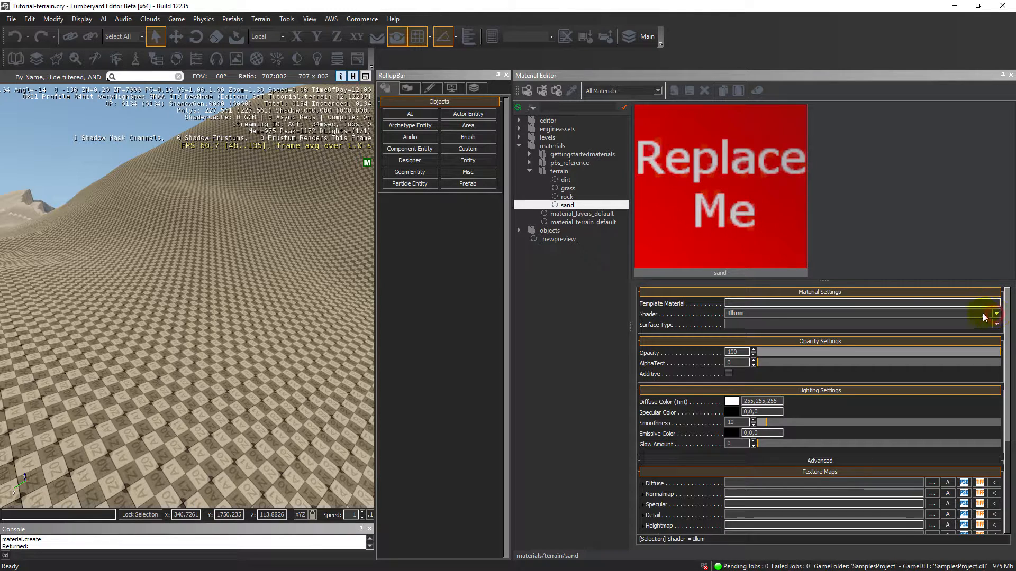
{"action": "left_click", "coordinate": [566, 197]}
{"action": "left_click", "coordinate": [567, 204]}
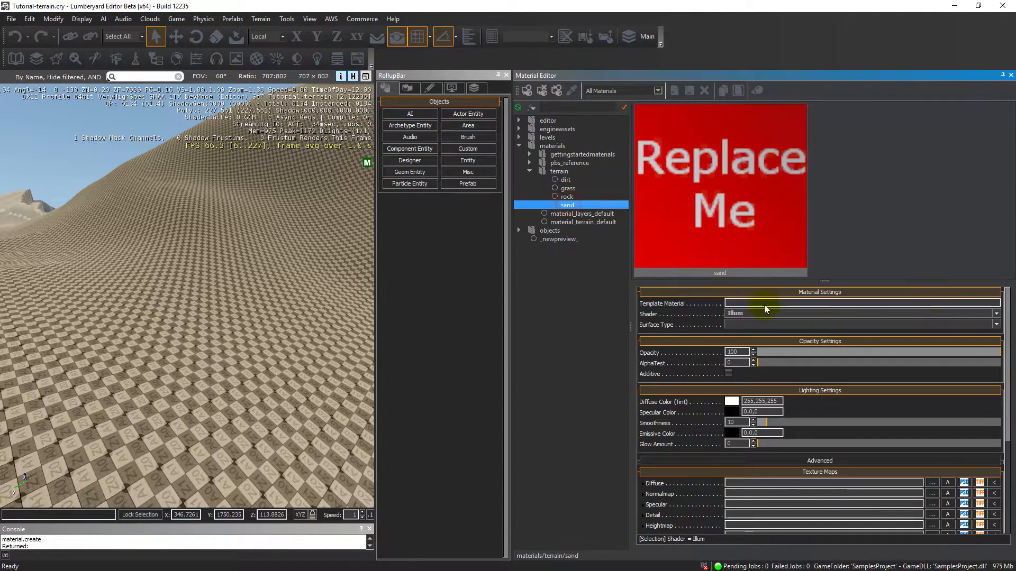
{"action": "left_click", "coordinate": [996, 313]}
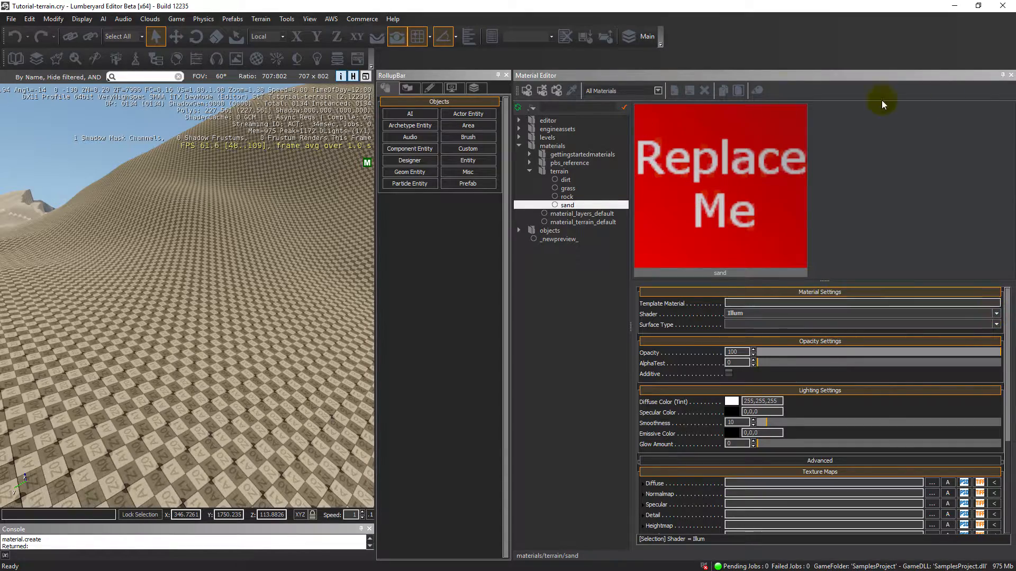
Step: Close and reopen the Material Editor, and set the sand material's shader to Terrain.Layer
{"action": "left_click", "coordinate": [1010, 75]}
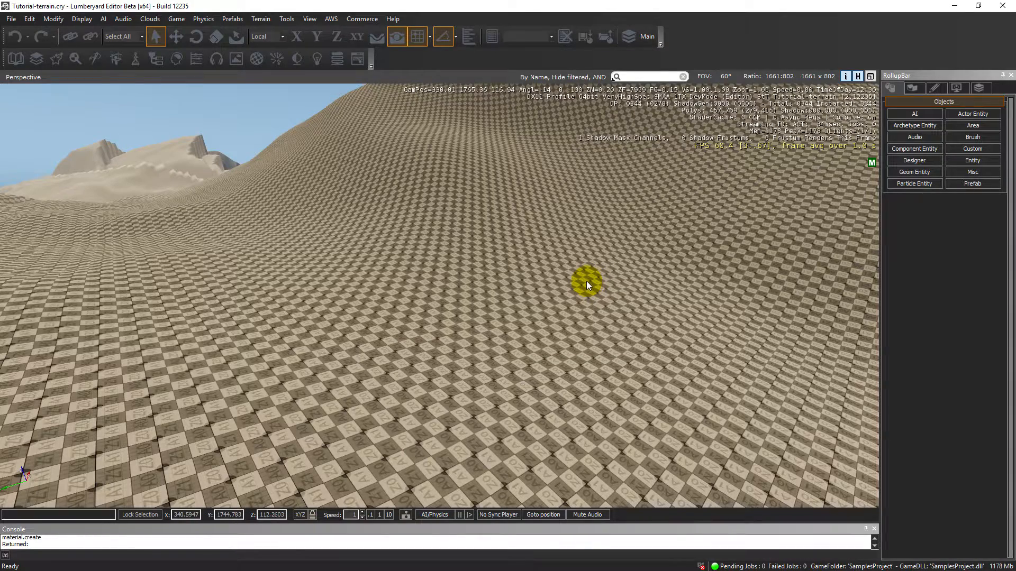
{"action": "key", "text": "m"}
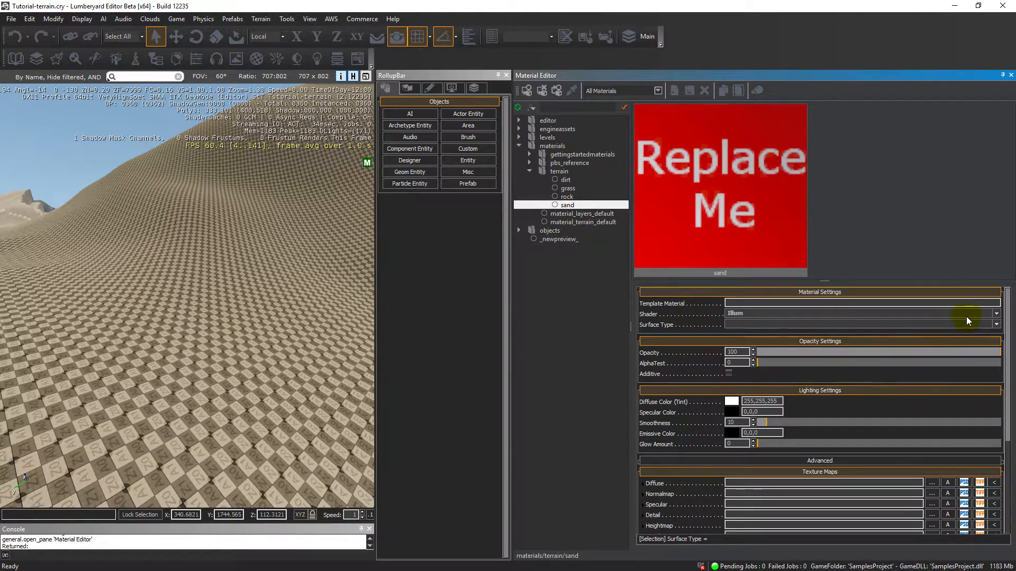
{"action": "left_click", "coordinate": [996, 314]}
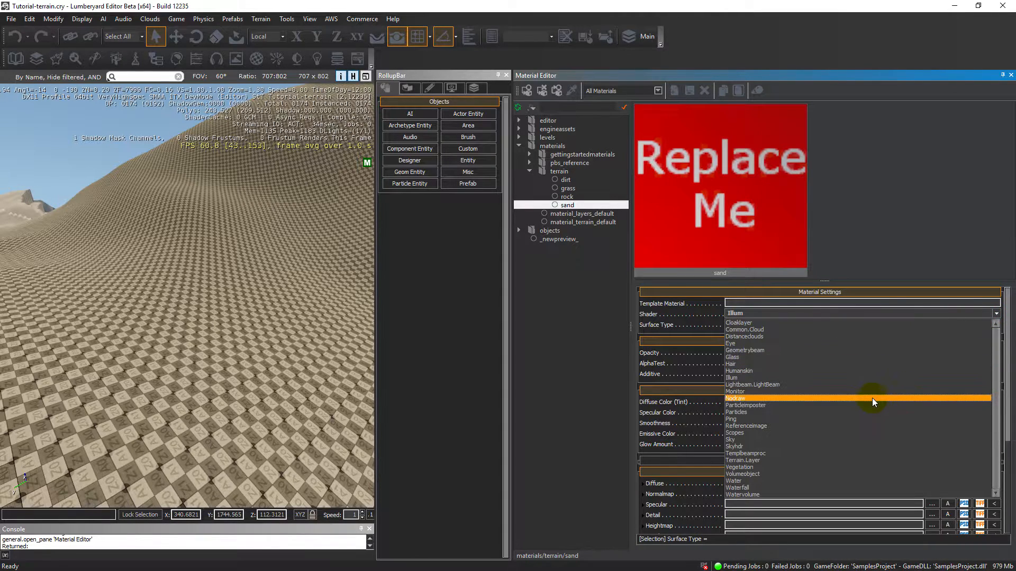
{"action": "left_click", "coordinate": [765, 456]}
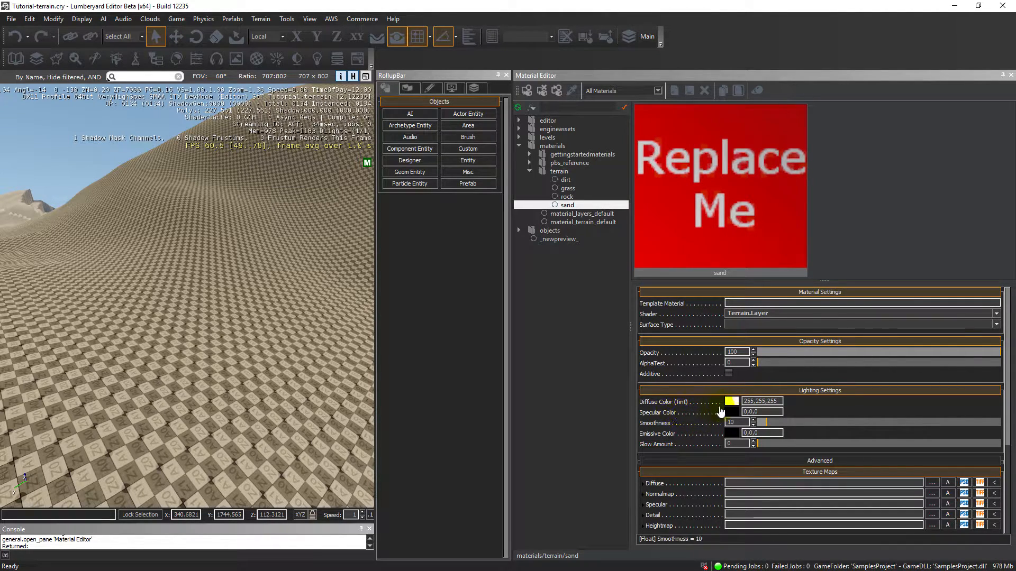
Step: Set the sand material's specular color to 59,59,59 and its smoothness to 255
{"action": "left_click", "coordinate": [730, 412]}
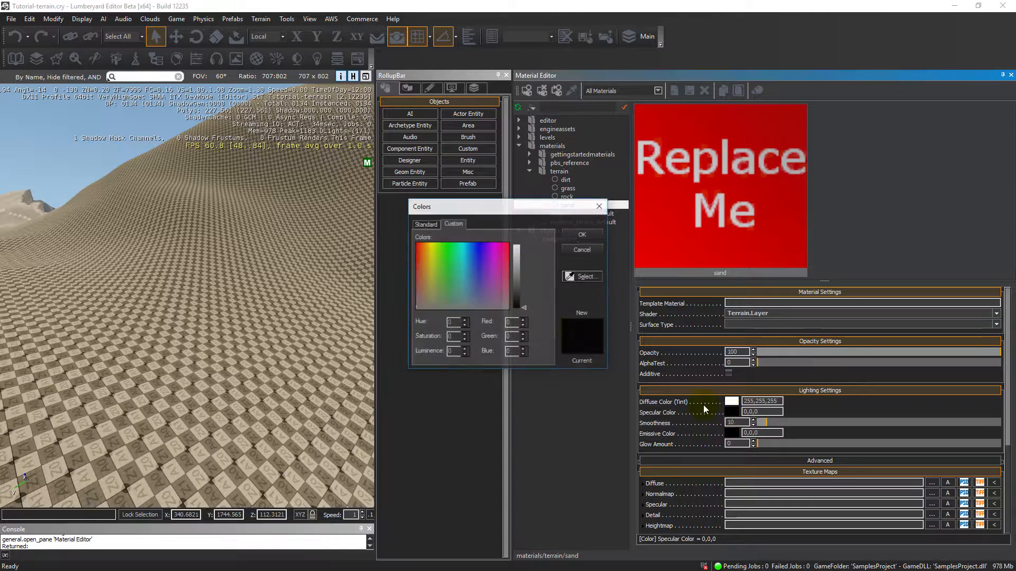
{"action": "left_click_drag", "start_coordinate": [524, 309], "coordinate": [528, 295]}
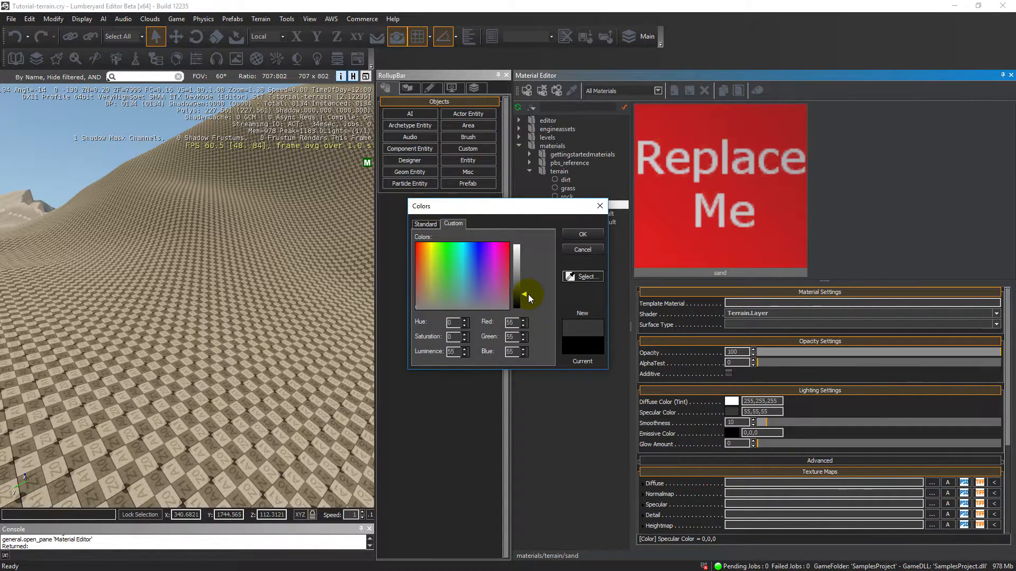
{"action": "left_click_drag", "start_coordinate": [528, 294], "coordinate": [528, 293]}
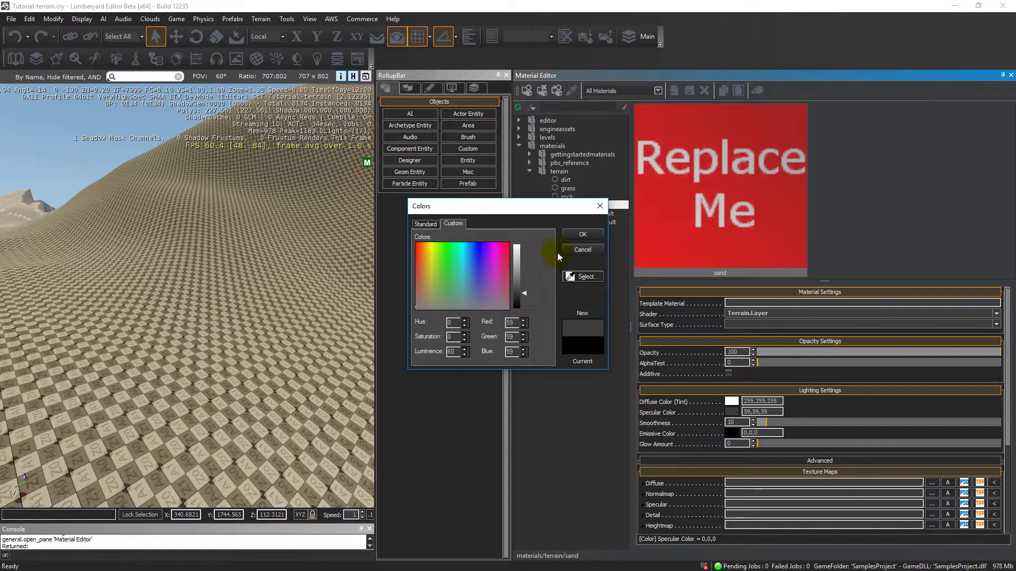
{"action": "left_click", "coordinate": [573, 235]}
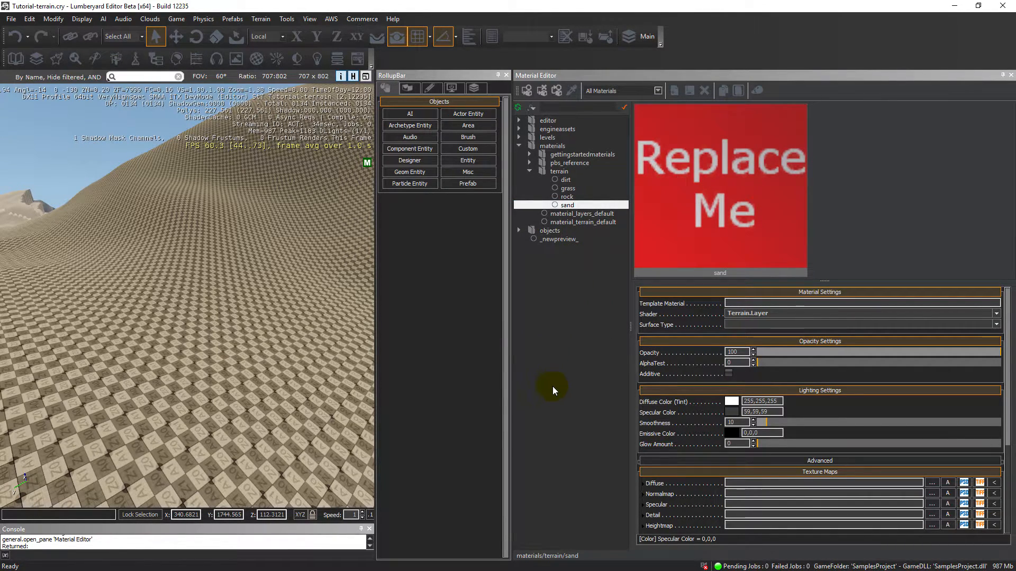
{"action": "left_click_drag", "start_coordinate": [753, 422], "coordinate": [791, 269]}
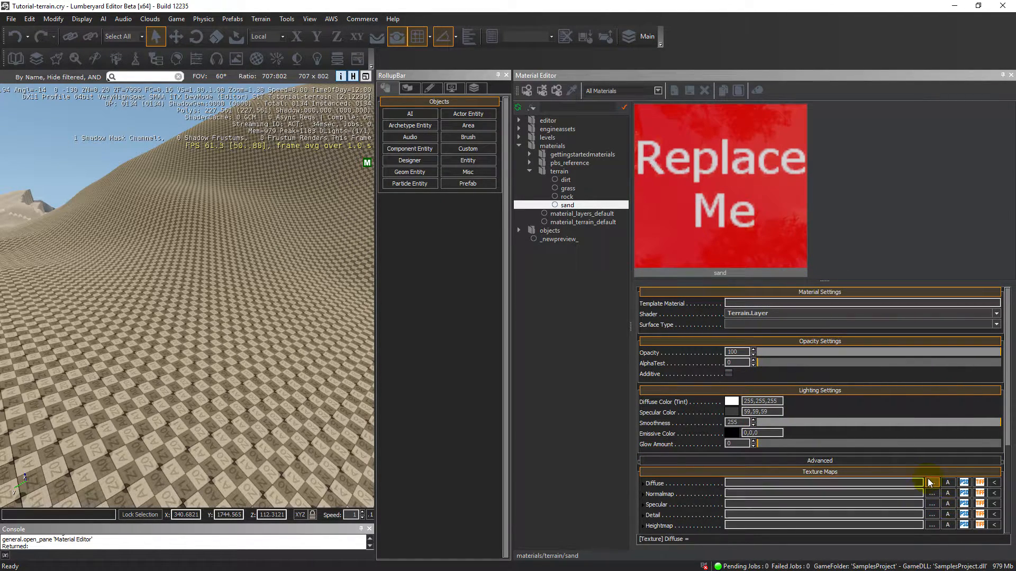
Step: Assign sand.dds from the textures/terrain/sand folder as the sand material's diffuse map
{"action": "left_click", "coordinate": [701, 492]}
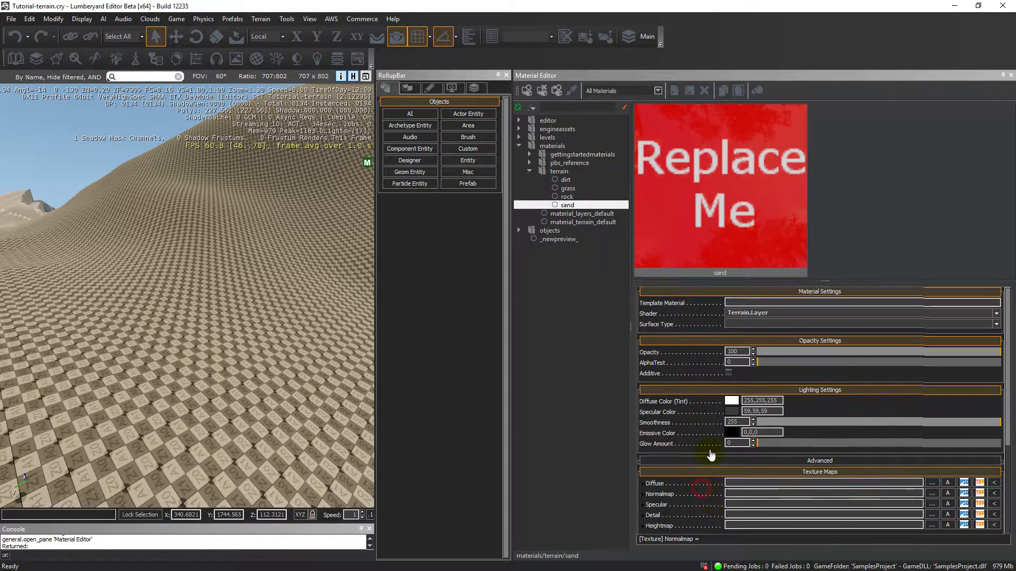
{"action": "scroll", "coordinate": [708, 467], "scroll_direction": "down", "scroll_amount": 2}
{"action": "left_click", "coordinate": [932, 423]}
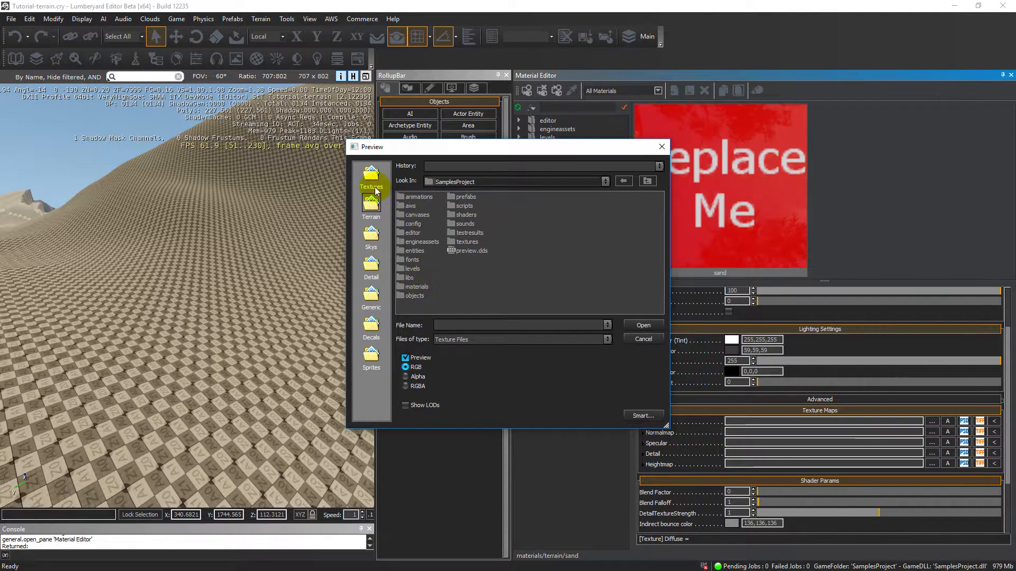
{"action": "left_click", "coordinate": [375, 189]}
{"action": "double_click", "coordinate": [417, 265]}
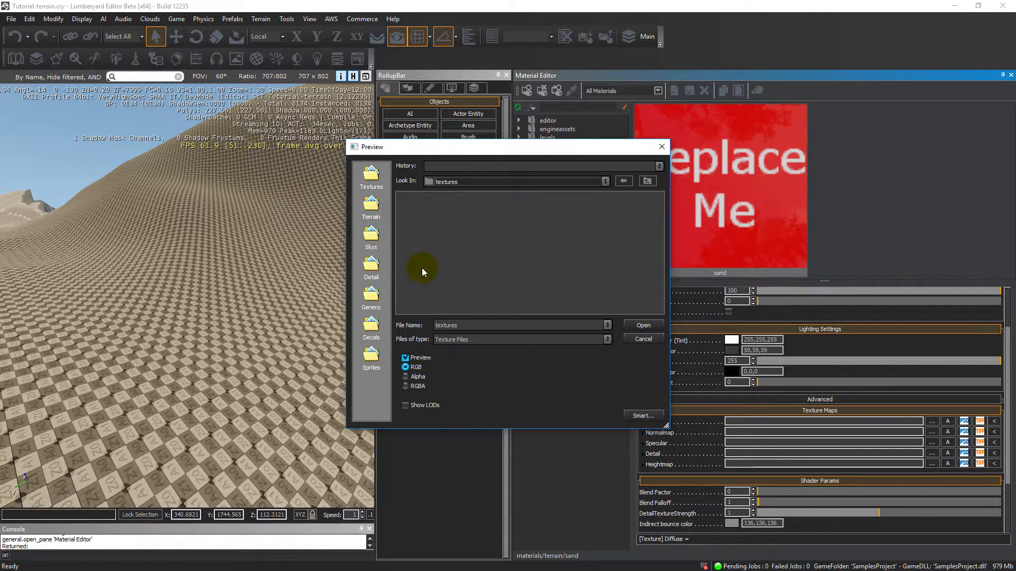
{"action": "left_click", "coordinate": [647, 181]}
{"action": "double_click", "coordinate": [414, 260]}
{"action": "double_click", "coordinate": [417, 223]}
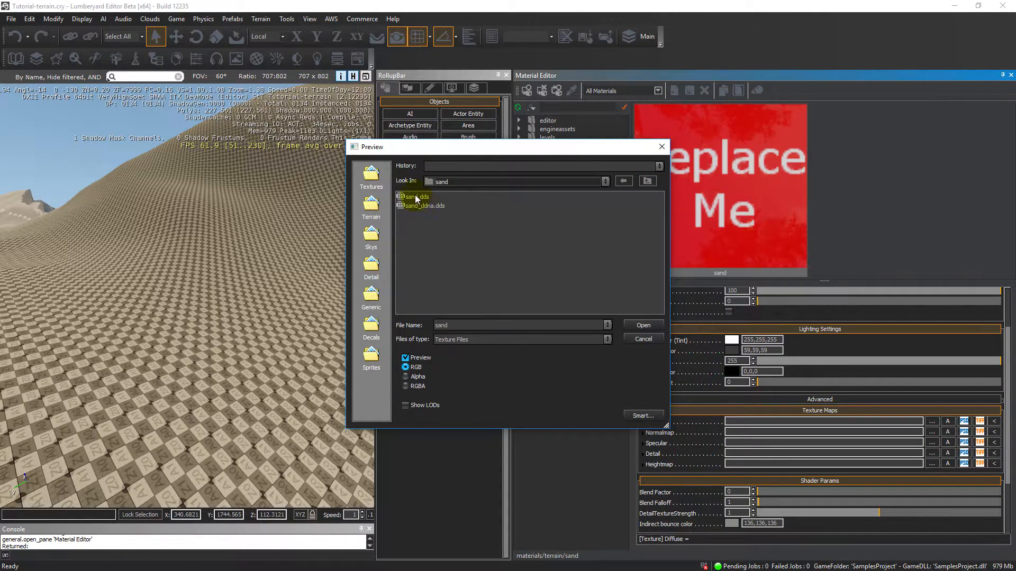
{"action": "left_click", "coordinate": [416, 198]}
{"action": "left_click", "coordinate": [641, 326]}
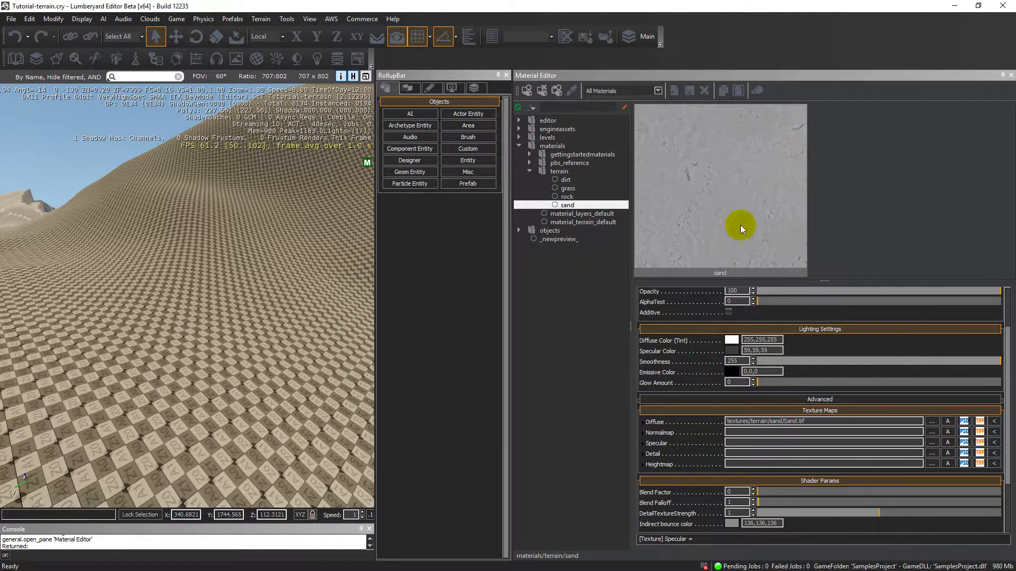
Step: Assign sand_ddna.dds from the textures/terrain/sand folder as the sand material's normal map
{"action": "left_click", "coordinate": [931, 432]}
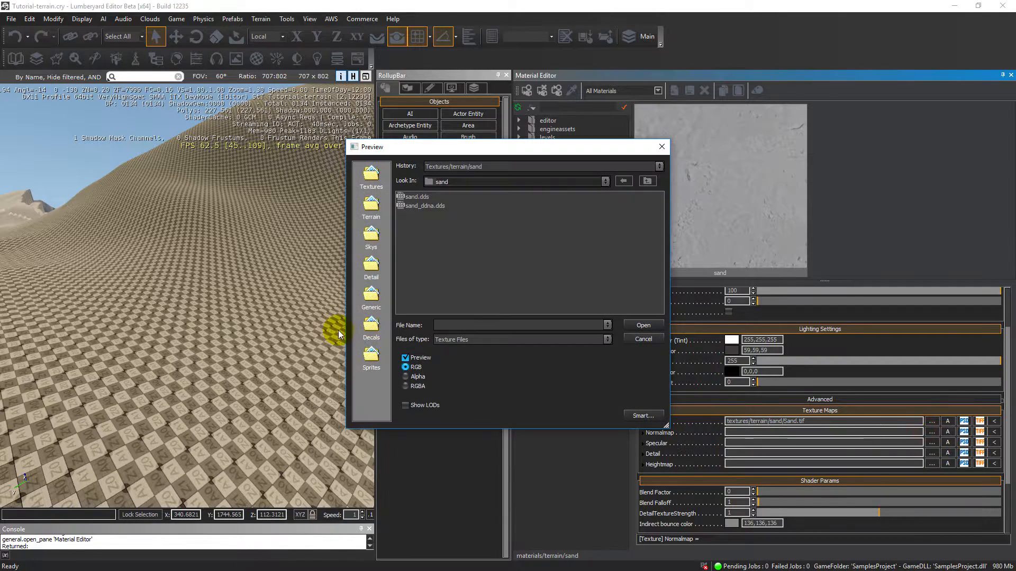
{"action": "left_click", "coordinate": [425, 205]}
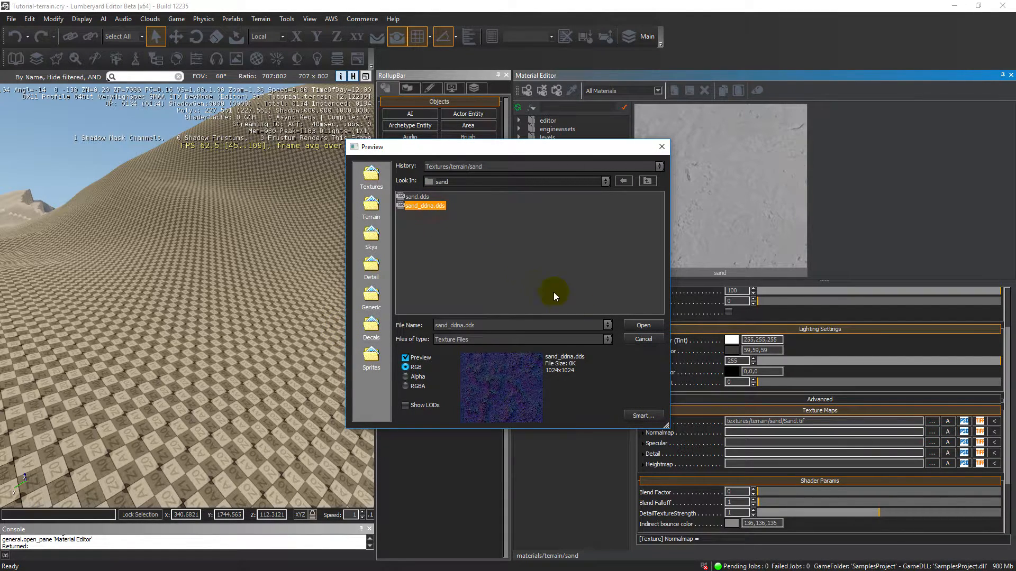
{"action": "left_click", "coordinate": [635, 326]}
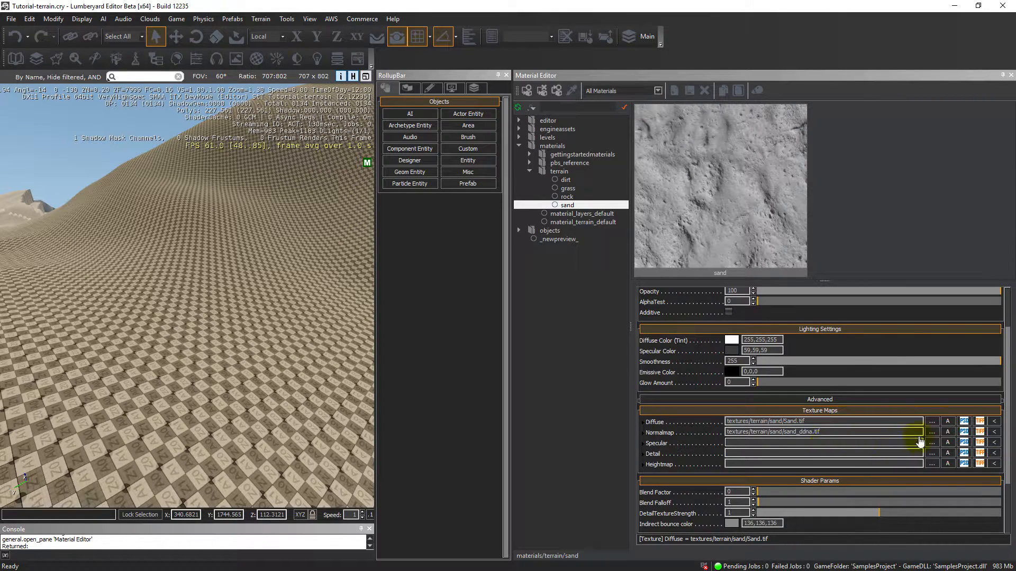
{"action": "mouse_move", "coordinate": [928, 433]}
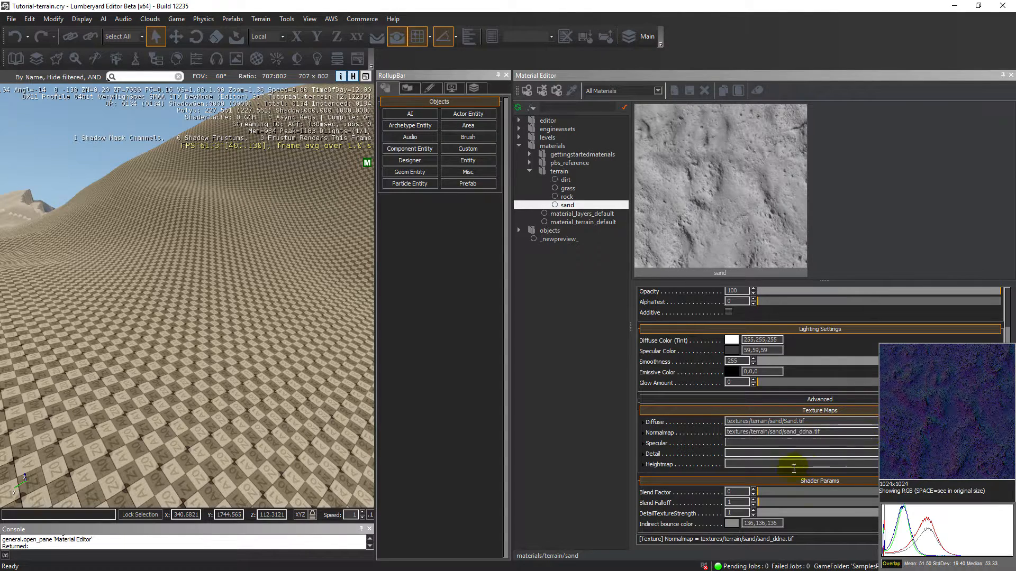
Step: Switch the sand material's preview to a sphere and look over its texture and shader settings
{"action": "left_click", "coordinate": [722, 188]}
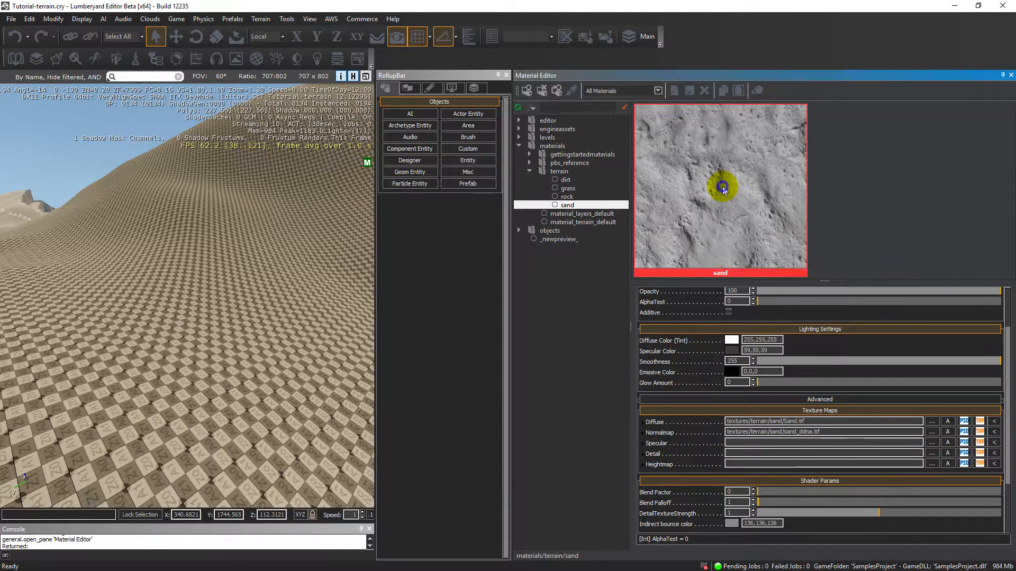
{"action": "right_click", "coordinate": [723, 188]}
{"action": "left_click", "coordinate": [746, 225]}
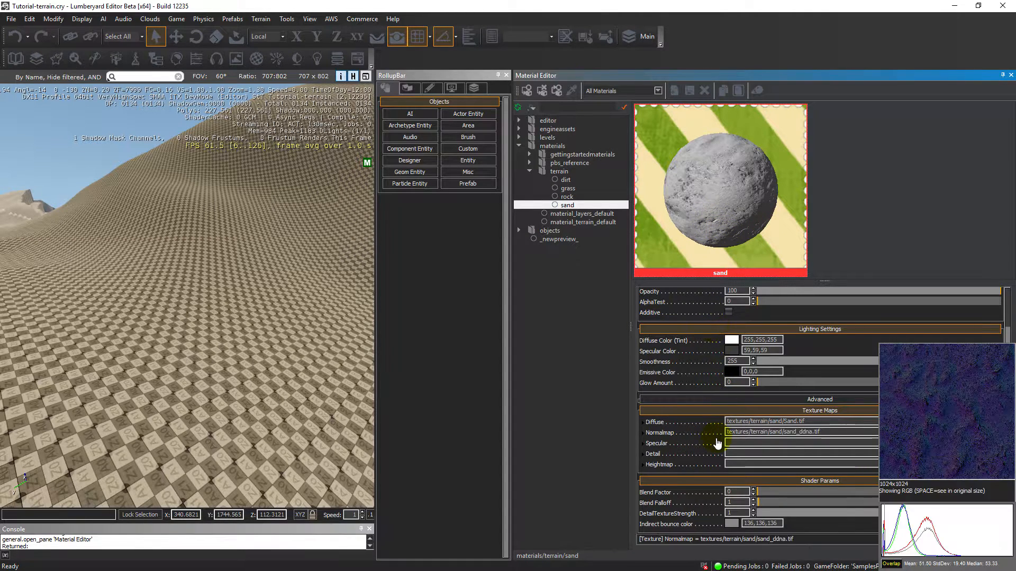
{"action": "scroll", "coordinate": [715, 447], "scroll_direction": "down", "scroll_amount": 3}
{"action": "scroll", "coordinate": [711, 459], "scroll_direction": "up", "scroll_amount": 2}
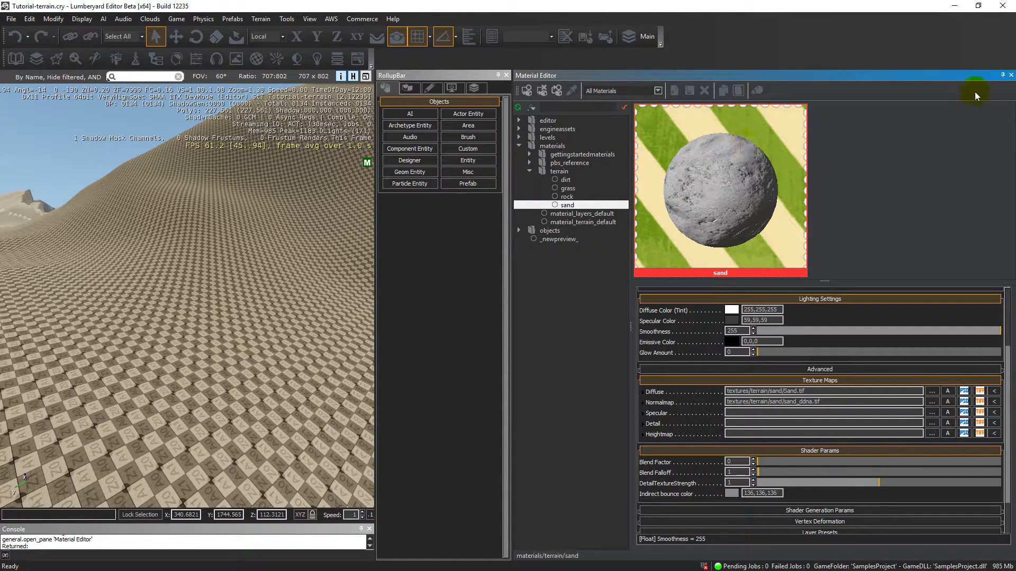
Step: Select the sand material and add a layer named sand in Terrain Texture Layers
{"action": "left_click", "coordinate": [565, 206]}
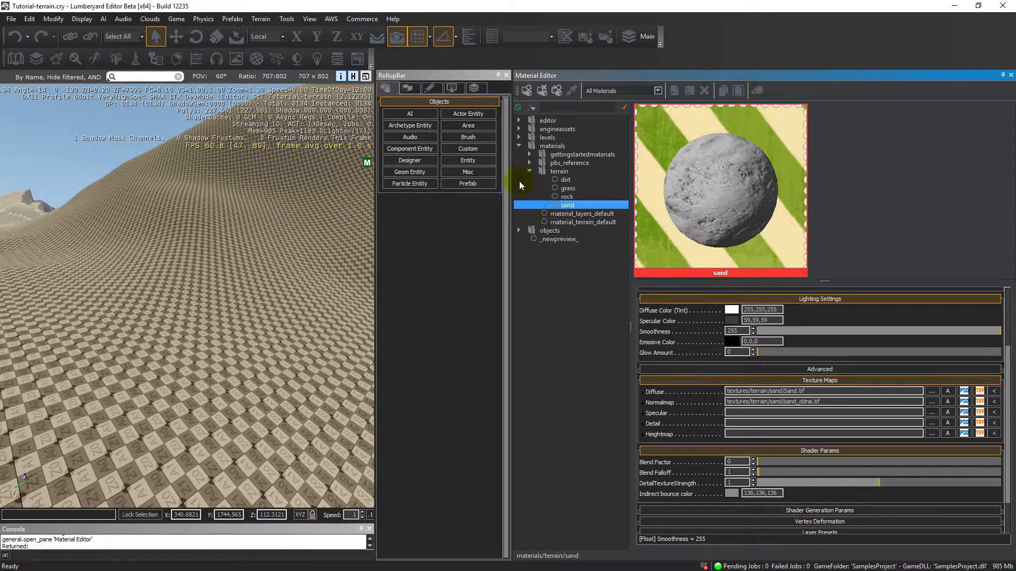
{"action": "left_click", "coordinate": [256, 19]}
{"action": "left_click", "coordinate": [265, 68]}
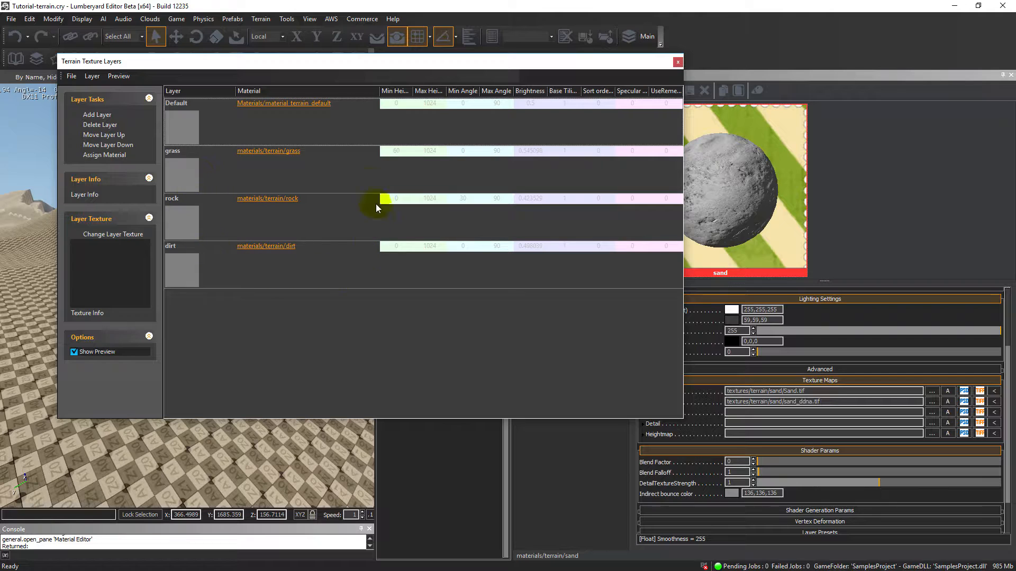
{"action": "left_click", "coordinate": [91, 115]}
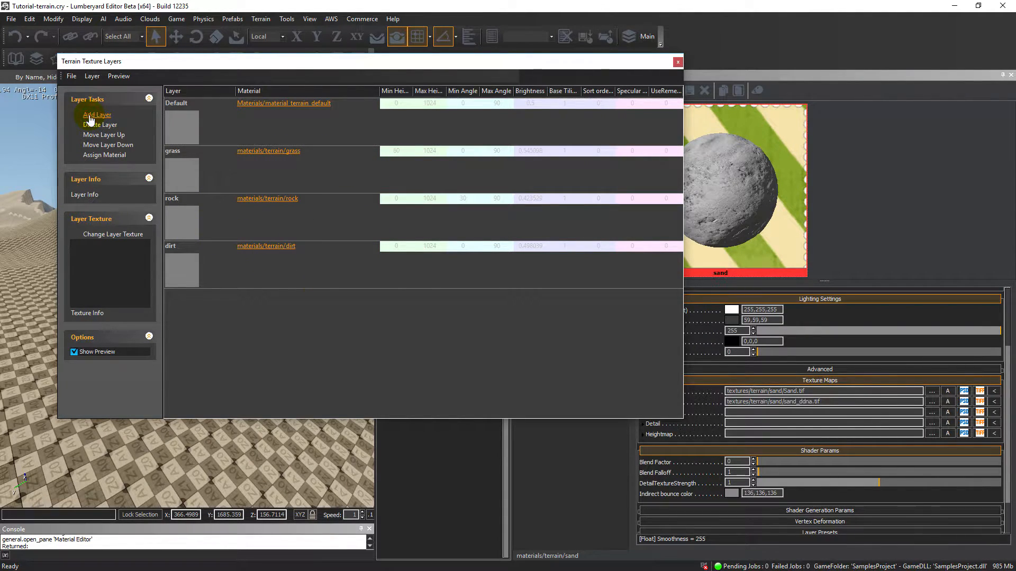
{"action": "double_click", "coordinate": [198, 300]}
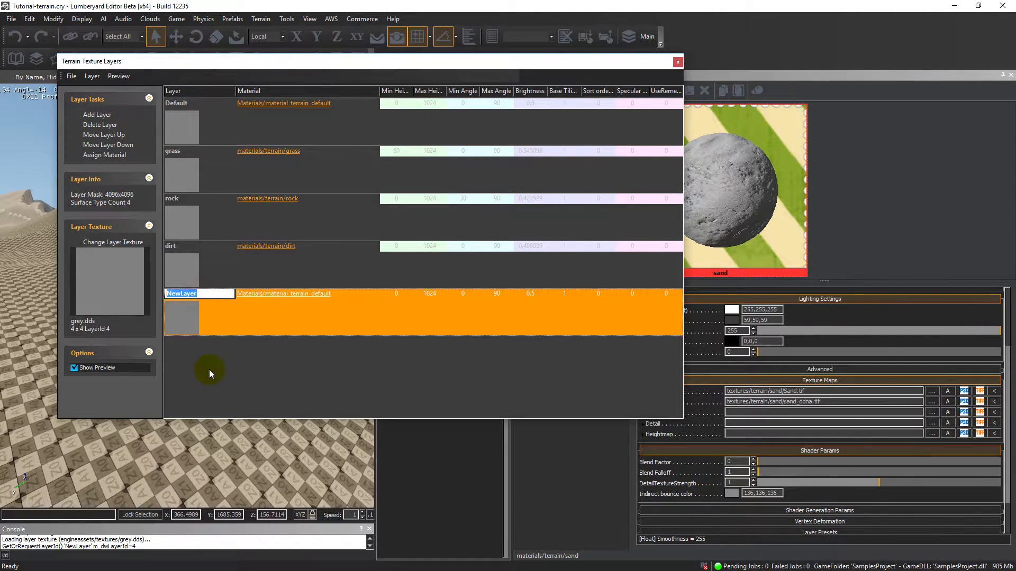
{"action": "type", "text": "sand"}
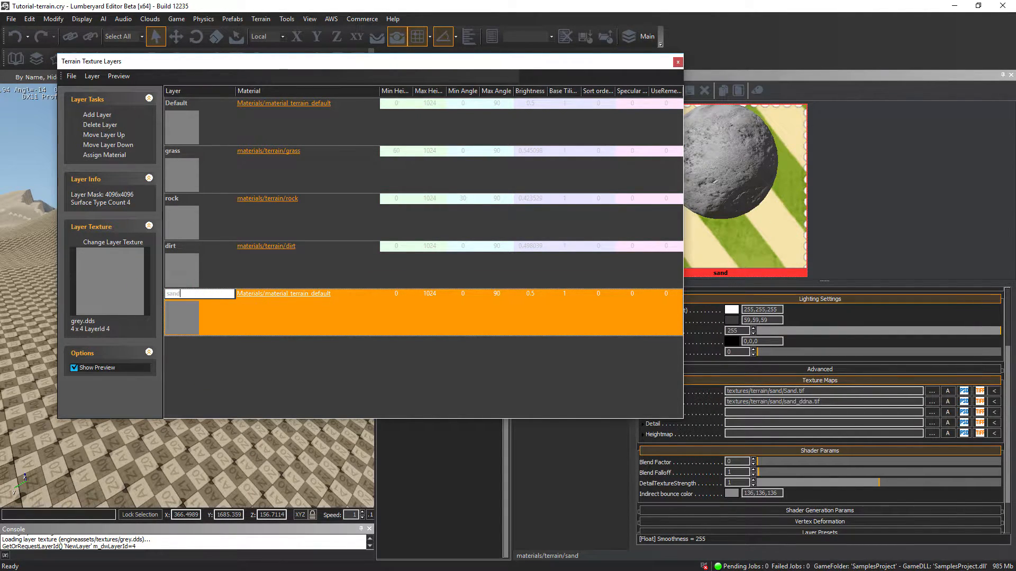
{"action": "left_click", "coordinate": [336, 382]}
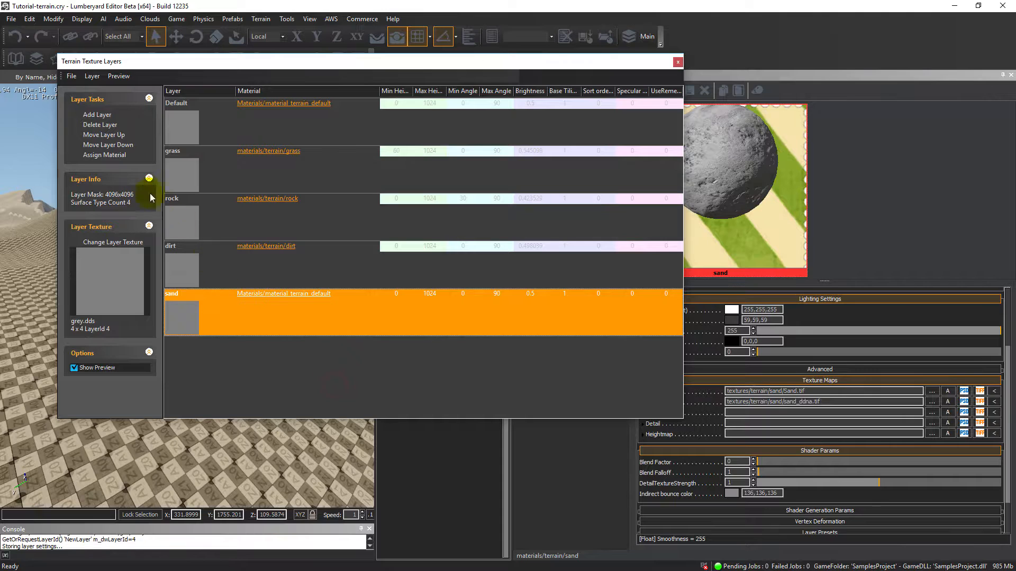
Step: Assign the selected sand material to the sand terrain texture layer and close Terrain Texture Layers
{"action": "left_click", "coordinate": [114, 158]}
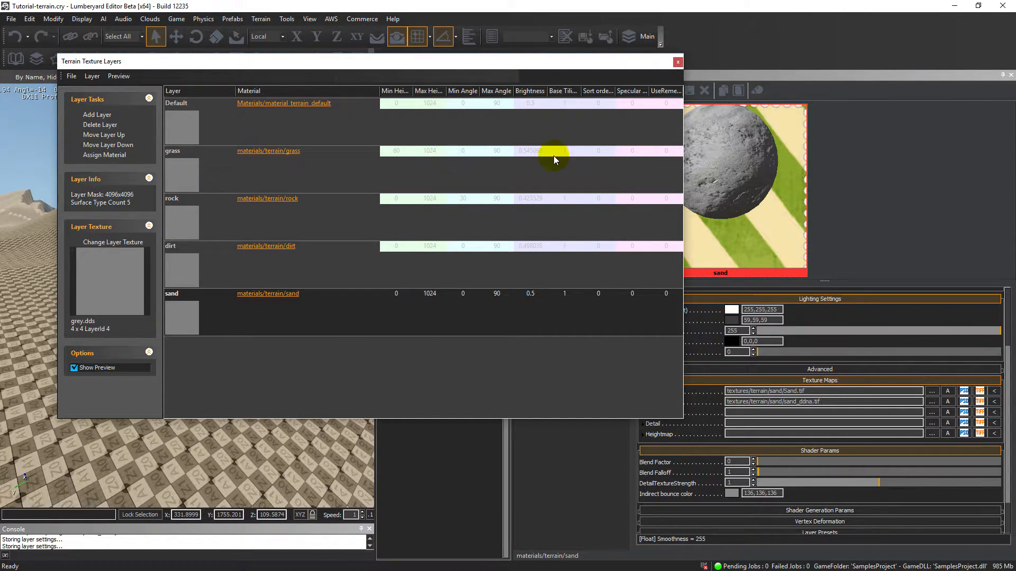
{"action": "left_click", "coordinate": [676, 61]}
Step: Set the sand layer's vertex color to a sandy yellow in the terrain Layer Painter
{"action": "right_click_drag", "start_coordinate": [342, 230], "coordinate": [309, 262]}
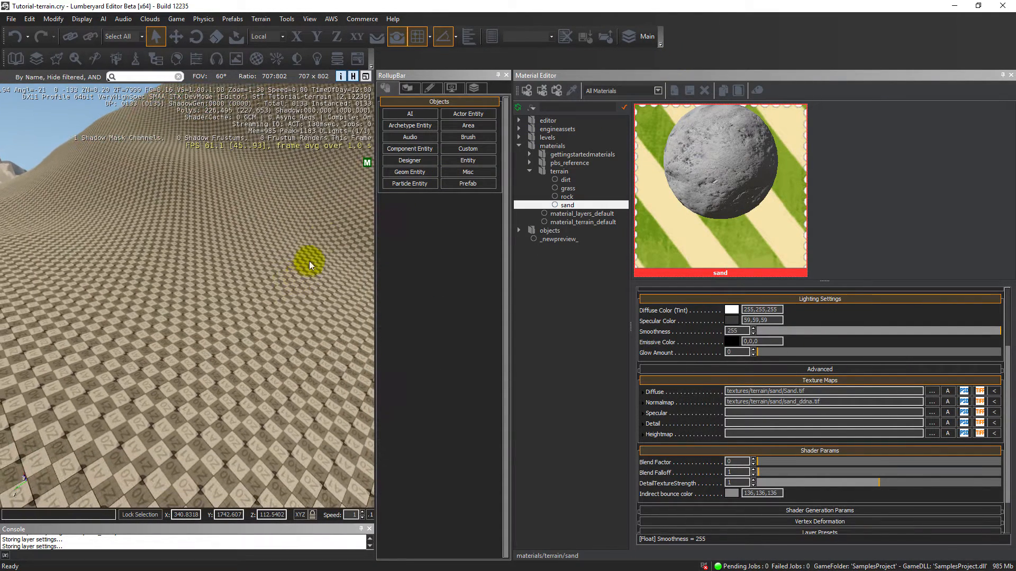
{"action": "left_click", "coordinate": [407, 88]}
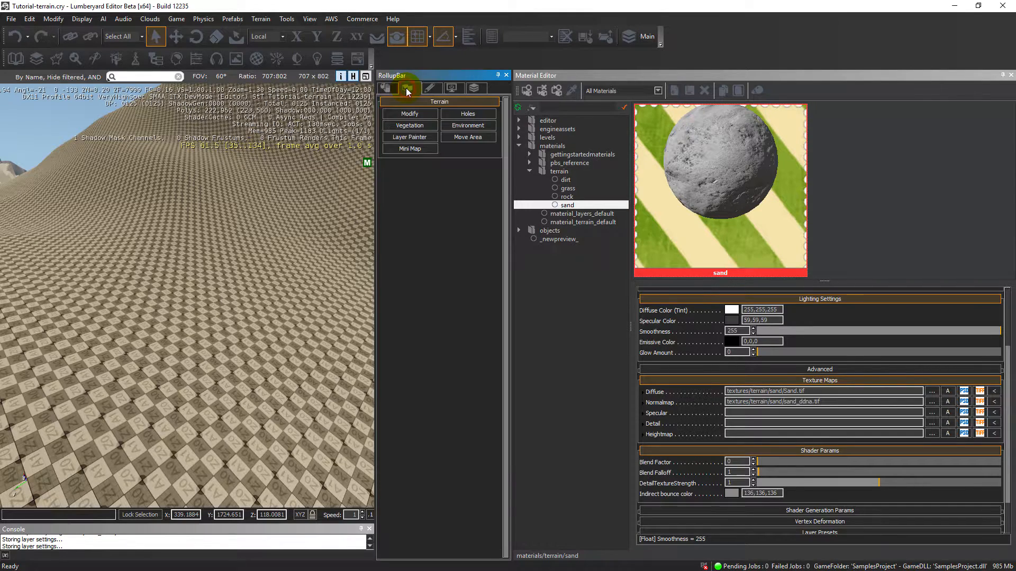
{"action": "left_click", "coordinate": [409, 137]}
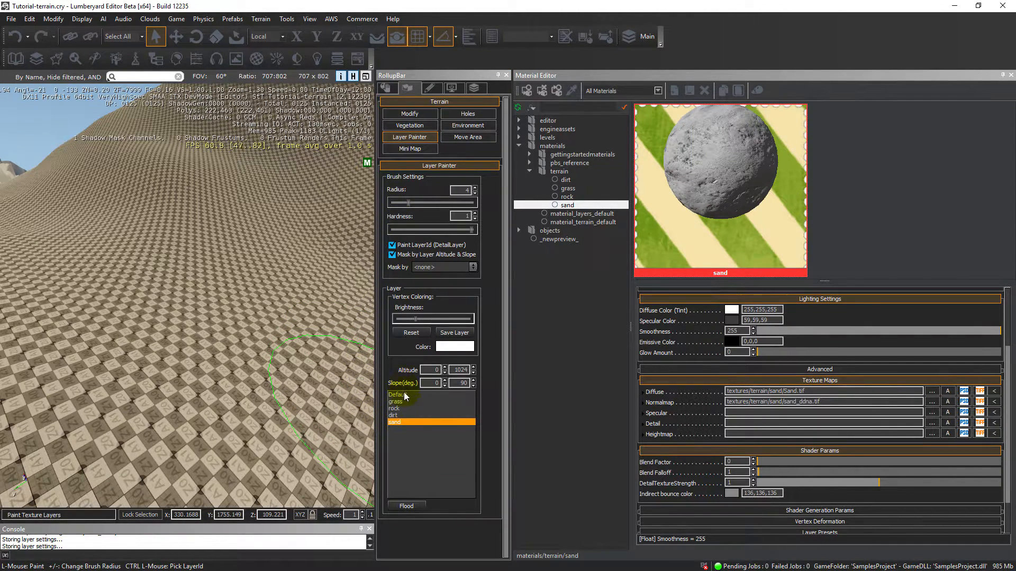
{"action": "left_click", "coordinate": [458, 347]}
{"action": "left_click_drag", "start_coordinate": [449, 288], "coordinate": [427, 277]}
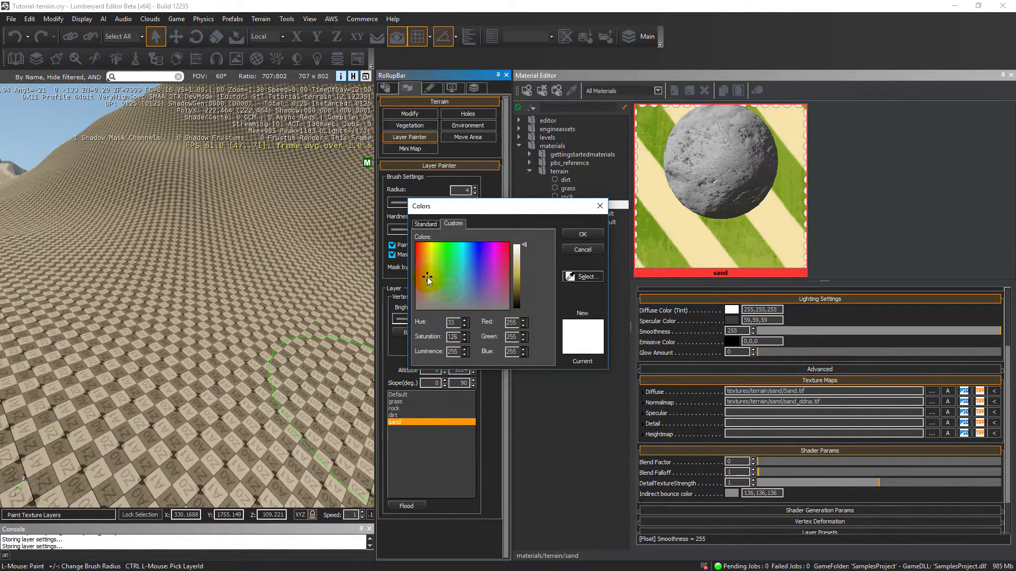
{"action": "left_click_drag", "start_coordinate": [524, 245], "coordinate": [523, 271]}
{"action": "left_click", "coordinate": [576, 234]}
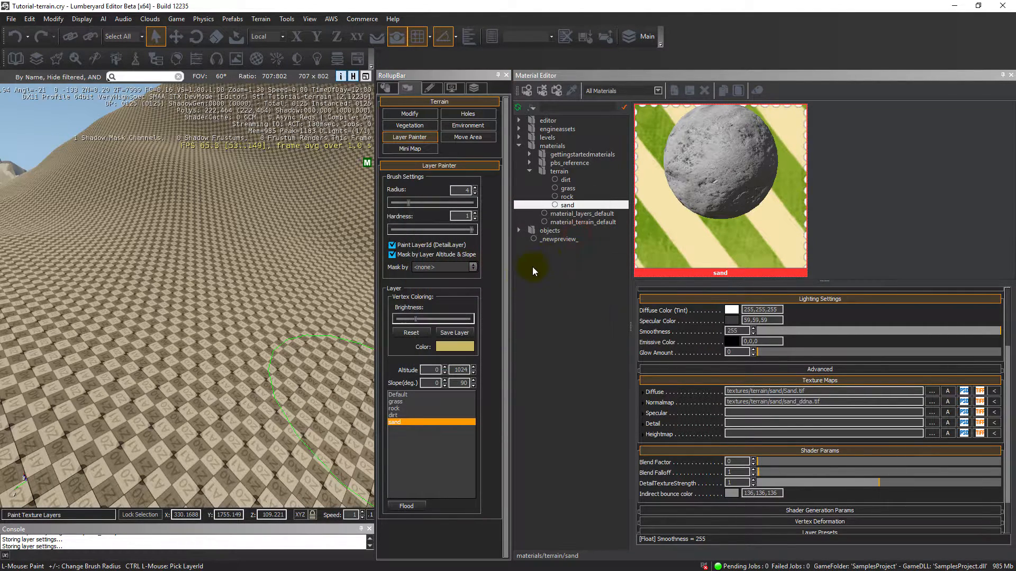
Step: Paint a patch of the sand layer onto the terrain slope with a brush radius of 4
{"action": "mouse_move", "coordinate": [362, 360]}
{"action": "left_mouse_down"}
{"action": "mouse_move", "coordinate": [249, 364]}
{"action": "mouse_move", "coordinate": [95, 409]}
{"action": "mouse_move", "coordinate": [245, 343]}
{"action": "mouse_move", "coordinate": [167, 321]}
{"action": "left_mouse_up"}
{"action": "right_click_drag", "start_coordinate": [167, 320], "coordinate": [191, 340]}
{"action": "mouse_move", "coordinate": [192, 340]}
{"action": "left_mouse_down"}
{"action": "mouse_move", "coordinate": [73, 409]}
{"action": "mouse_move", "coordinate": [139, 248]}
{"action": "mouse_move", "coordinate": [160, 265]}
{"action": "left_mouse_up"}
{"action": "mouse_move", "coordinate": [160, 265]}
{"action": "right_mouse_down"}
{"action": "mouse_move", "coordinate": [141, 304]}
{"action": "mouse_move", "coordinate": [154, 291]}
{"action": "mouse_move", "coordinate": [170, 302]}
{"action": "mouse_move", "coordinate": [205, 260]}
{"action": "right_mouse_up"}
{"action": "key", "text": "w"}
{"action": "scroll", "coordinate": [161, 297], "scroll_direction": "down", "scroll_amount": 7}
{"action": "mouse_move", "coordinate": [205, 259]}
{"action": "left_mouse_down"}
{"action": "mouse_move", "coordinate": [291, 276]}
{"action": "mouse_move", "coordinate": [107, 255]}
{"action": "mouse_move", "coordinate": [118, 217]}
{"action": "mouse_move", "coordinate": [162, 225]}
{"action": "mouse_move", "coordinate": [201, 206]}
{"action": "left_mouse_up"}
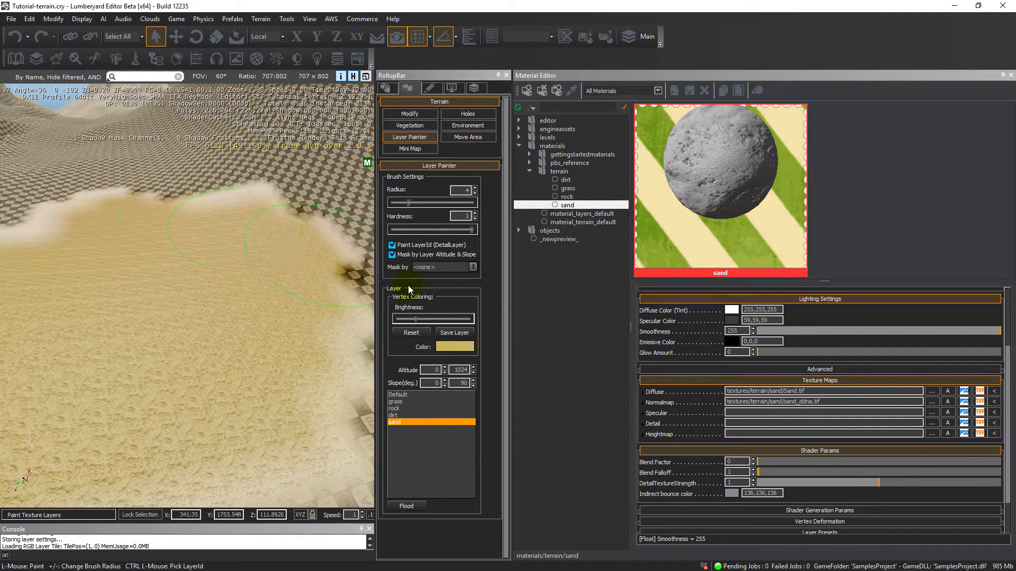
Step: Set the sand material's diffuse map tiling to 0.2 for both TileU and TileV
{"action": "left_click", "coordinate": [643, 392]}
{"action": "scroll", "coordinate": [666, 435], "scroll_direction": "down", "scroll_amount": 1}
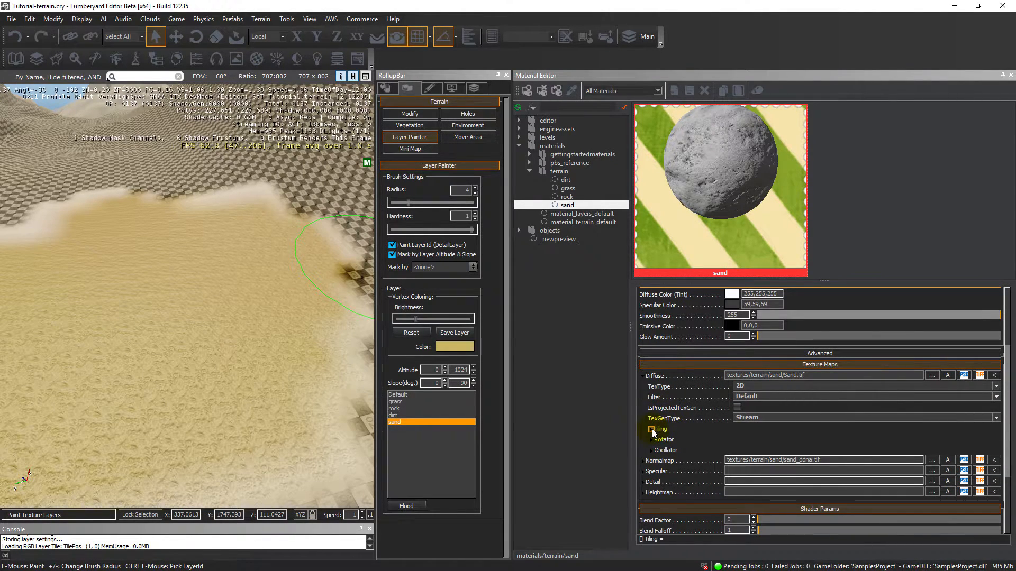
{"action": "left_click", "coordinate": [652, 429]}
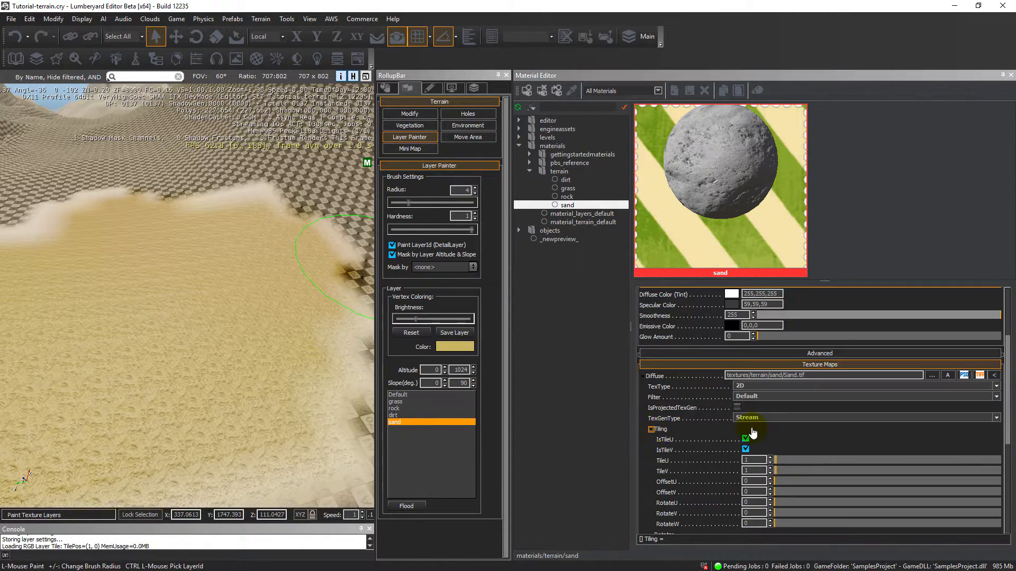
{"action": "scroll", "coordinate": [753, 433], "scroll_direction": "down", "scroll_amount": 3}
{"action": "left_click", "coordinate": [755, 413]}
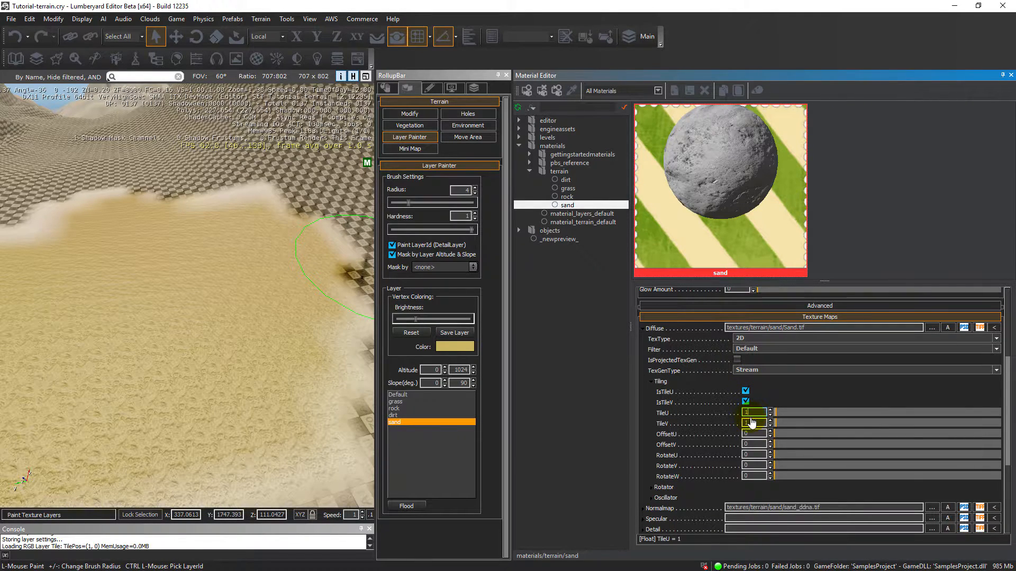
{"action": "left_click_drag", "start_coordinate": [753, 413], "coordinate": [742, 419]}
{"action": "type", "text": ".2"}
{"action": "key", "text": "Return"}
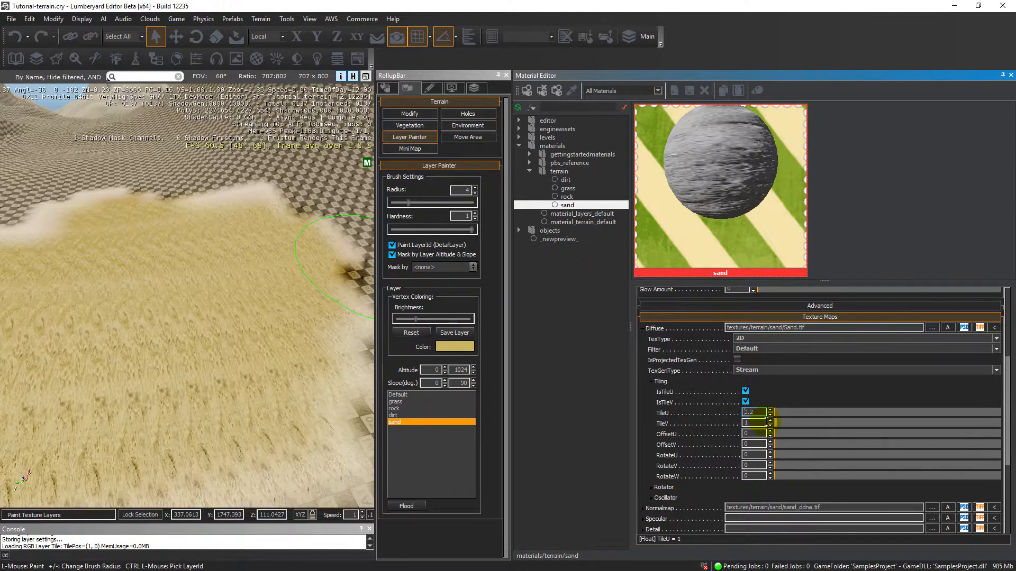
{"action": "double_click", "coordinate": [743, 423]}
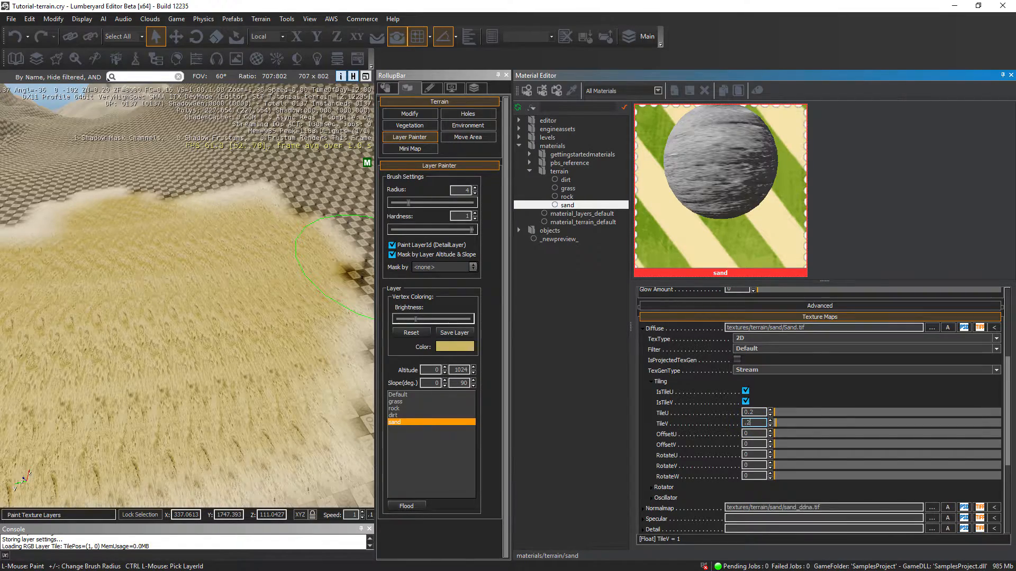
{"action": "type", "text": ".2"}
{"action": "key", "text": "Return"}
Step: Paint more sand onto the terrain patch and save the sand layer's coloring
{"action": "right_click_drag", "start_coordinate": [181, 332], "coordinate": [181, 332]}
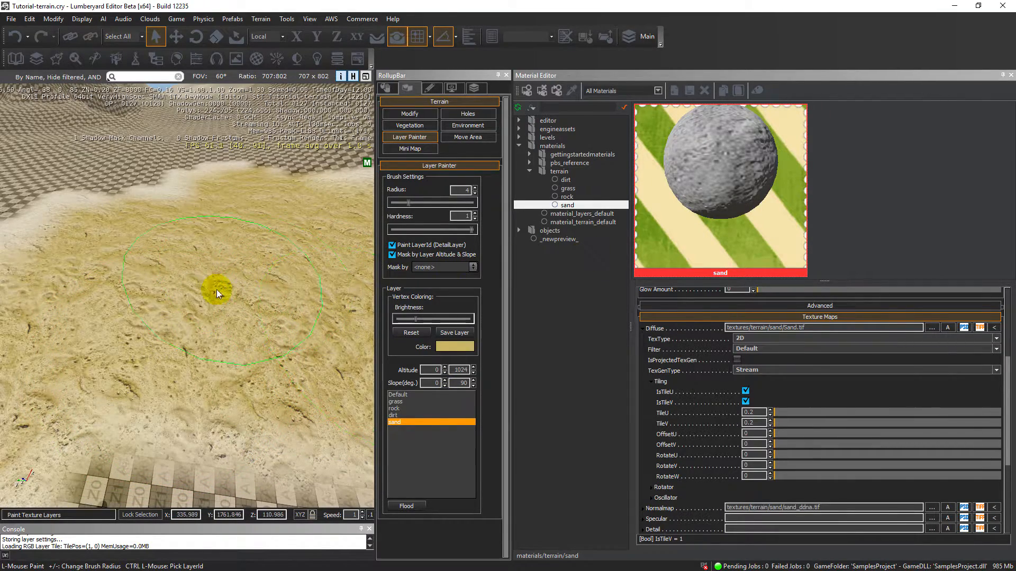
{"action": "right_click_drag", "start_coordinate": [214, 288], "coordinate": [234, 331]}
{"action": "mouse_move", "coordinate": [234, 331]}
{"action": "left_mouse_down"}
{"action": "mouse_move", "coordinate": [230, 419]}
{"action": "mouse_move", "coordinate": [88, 376]}
{"action": "mouse_move", "coordinate": [221, 389]}
{"action": "mouse_move", "coordinate": [292, 361]}
{"action": "left_mouse_up"}
{"action": "right_click_drag", "start_coordinate": [318, 296], "coordinate": [287, 244]}
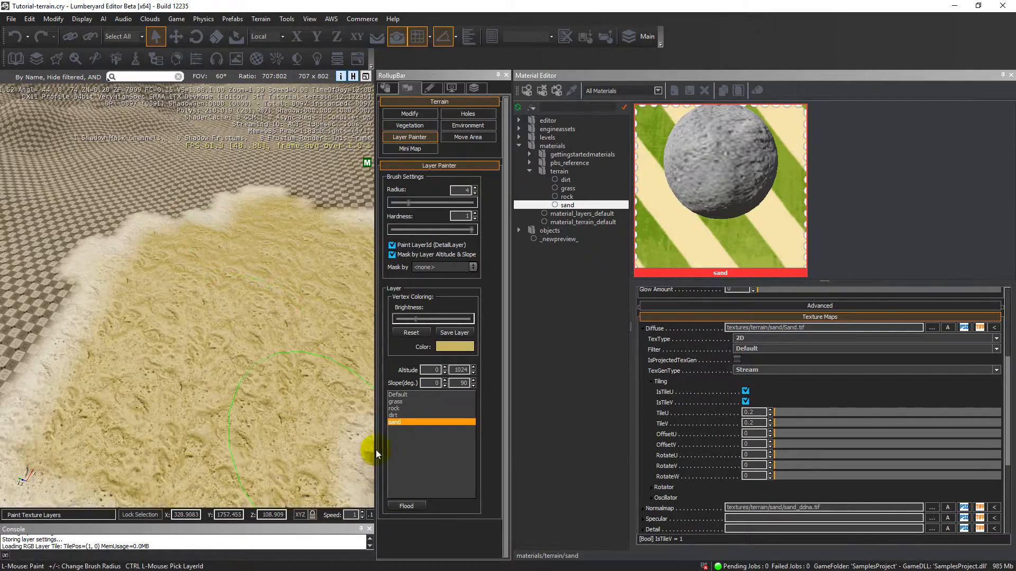
{"action": "mouse_move", "coordinate": [244, 217]}
{"action": "right_mouse_down"}
{"action": "mouse_move", "coordinate": [272, 301]}
{"action": "mouse_move", "coordinate": [236, 325]}
{"action": "right_mouse_up"}
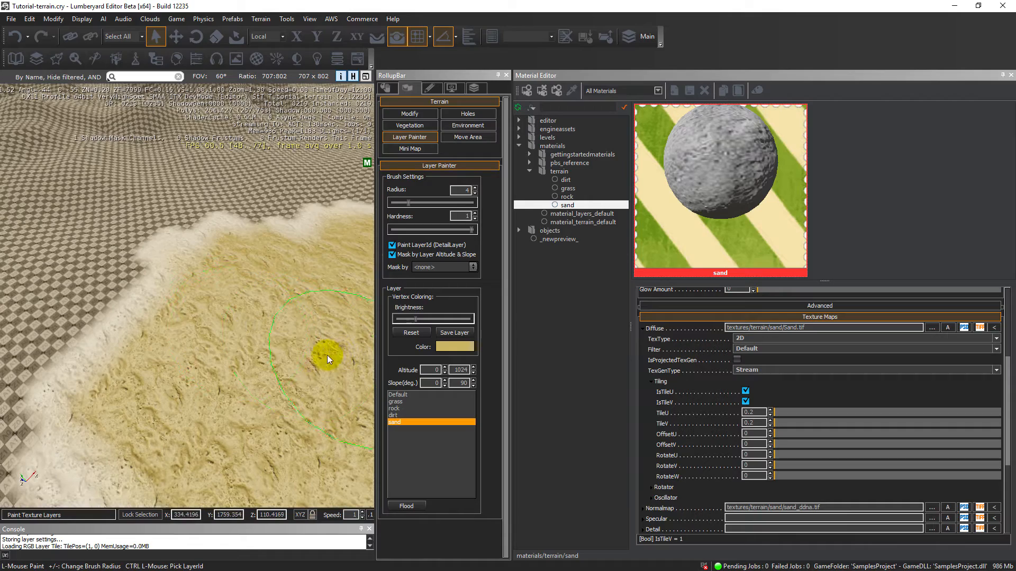
{"action": "right_click_drag", "start_coordinate": [358, 338], "coordinate": [361, 338]}
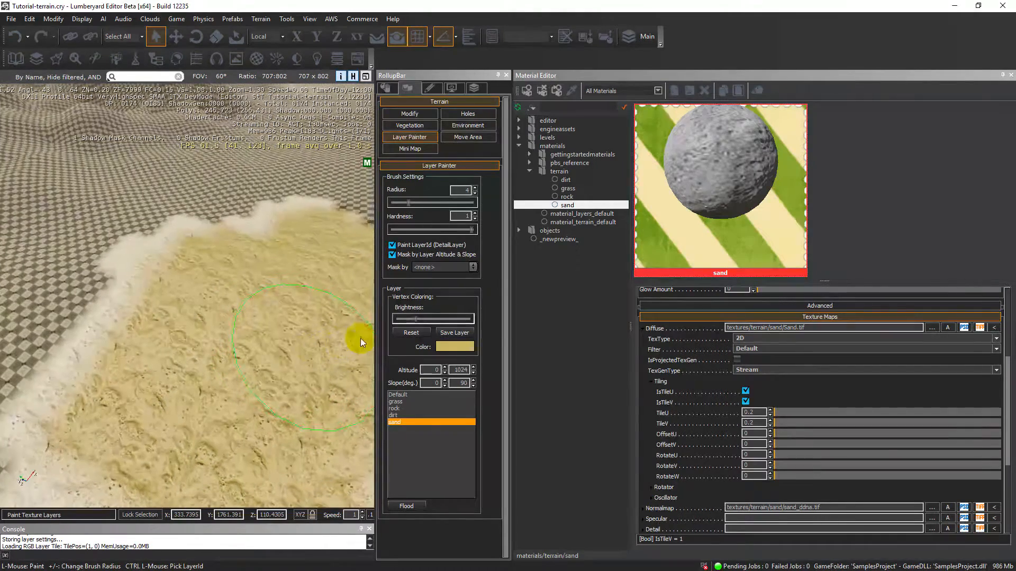
{"action": "left_click", "coordinate": [460, 333]}
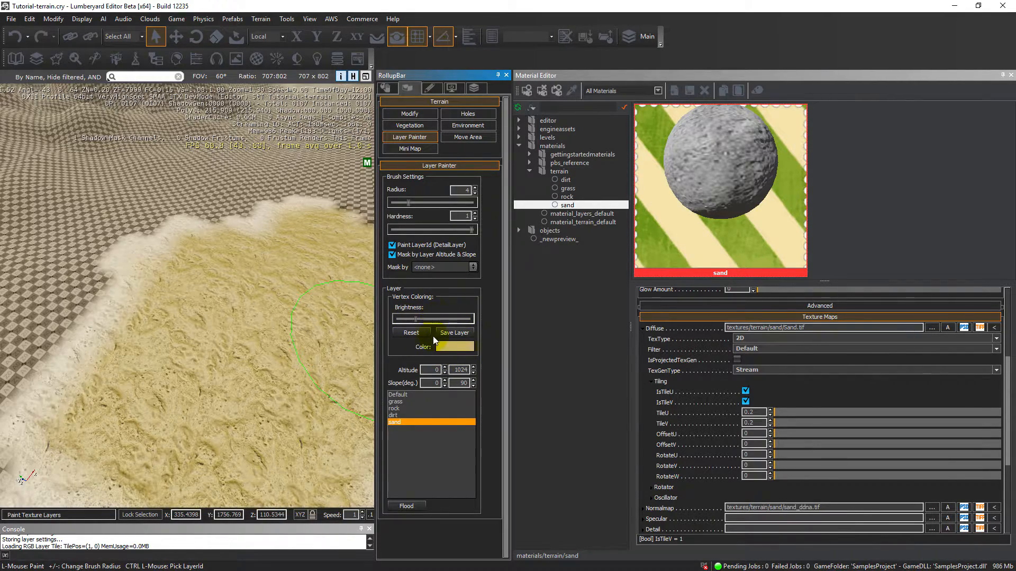
Step: Examine the painted sand patch's texture detail and edges up close
{"action": "right_click_drag", "start_coordinate": [240, 326], "coordinate": [180, 333]}
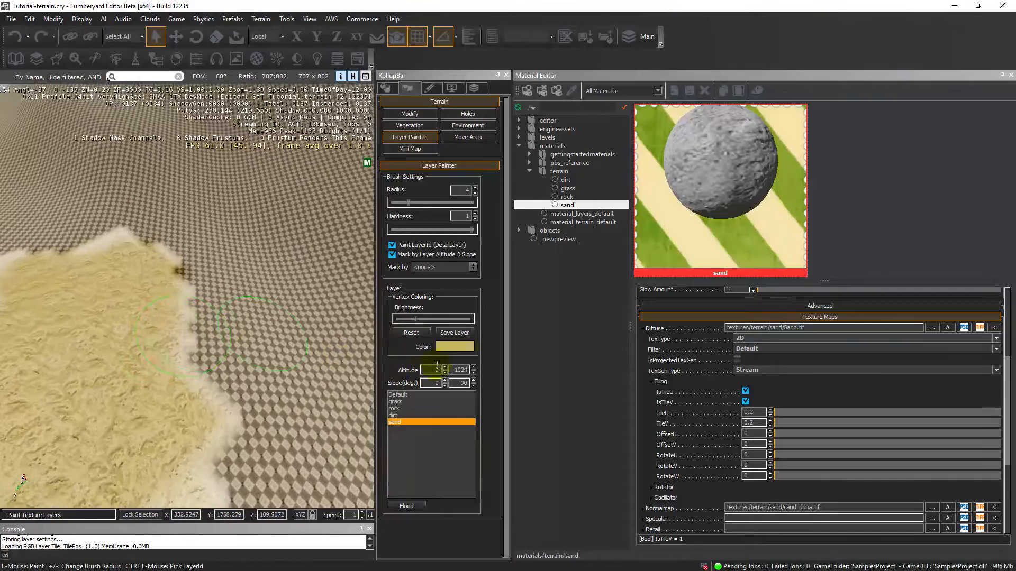
{"action": "mouse_move", "coordinate": [146, 304]}
{"action": "right_mouse_down"}
{"action": "mouse_move", "coordinate": [79, 318]}
{"action": "mouse_move", "coordinate": [93, 336]}
{"action": "mouse_move", "coordinate": [77, 318]}
{"action": "right_mouse_up"}
{"action": "key", "text": "w"}
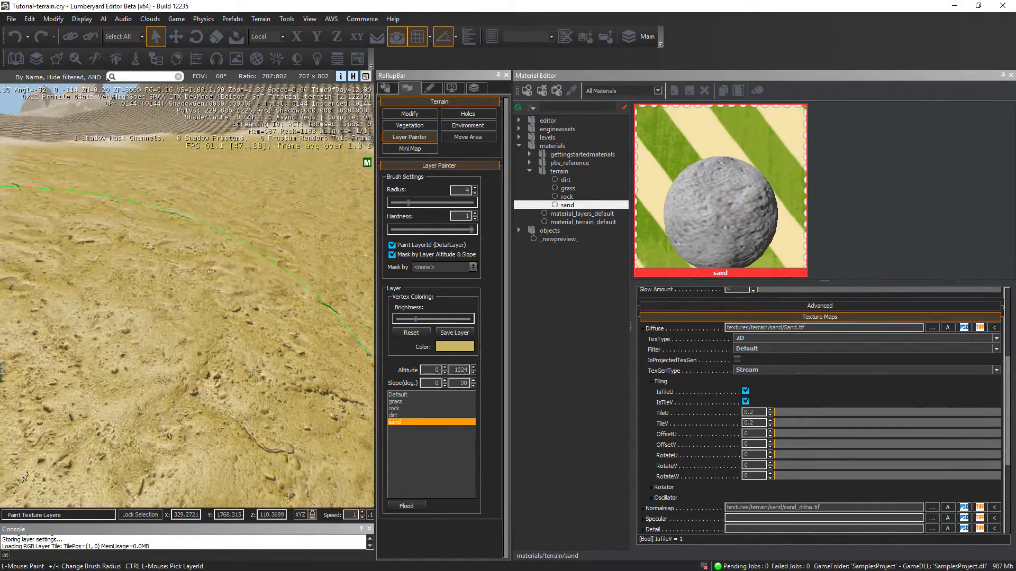
{"action": "key", "text": "s"}
{"action": "key", "text": "w"}
{"action": "key", "text": "s"}
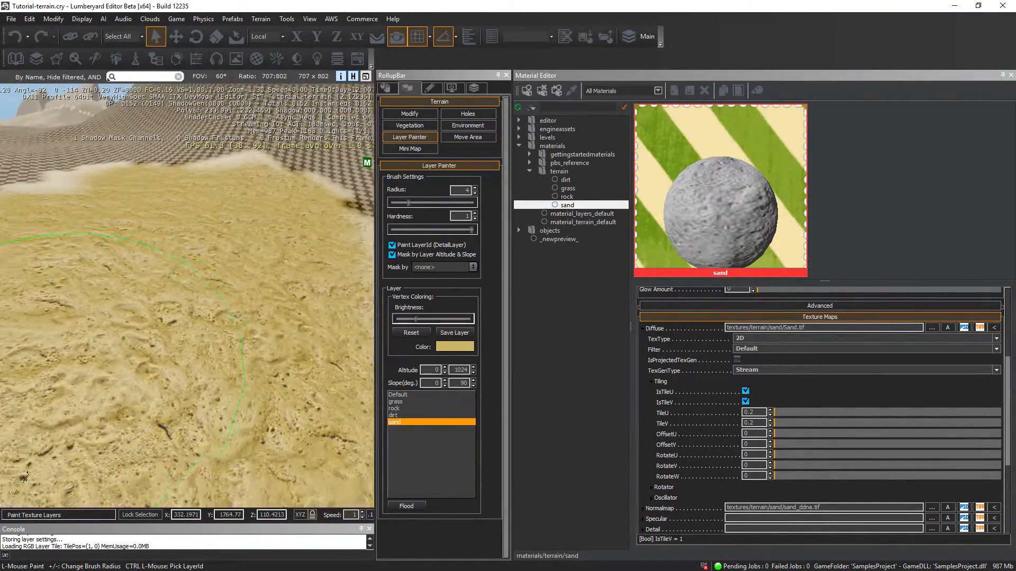
Step: Compare how the painted sand patch looks from far away and from nearer distances
{"action": "mouse_move", "coordinate": [102, 329]}
{"action": "right_mouse_down"}
{"action": "mouse_move", "coordinate": [114, 342]}
{"action": "mouse_move", "coordinate": [108, 328]}
{"action": "mouse_move", "coordinate": [132, 317]}
{"action": "mouse_move", "coordinate": [125, 341]}
{"action": "right_mouse_up"}
{"action": "key", "text": "s"}
{"action": "key", "text": "s"}
{"action": "key", "text": "s"}
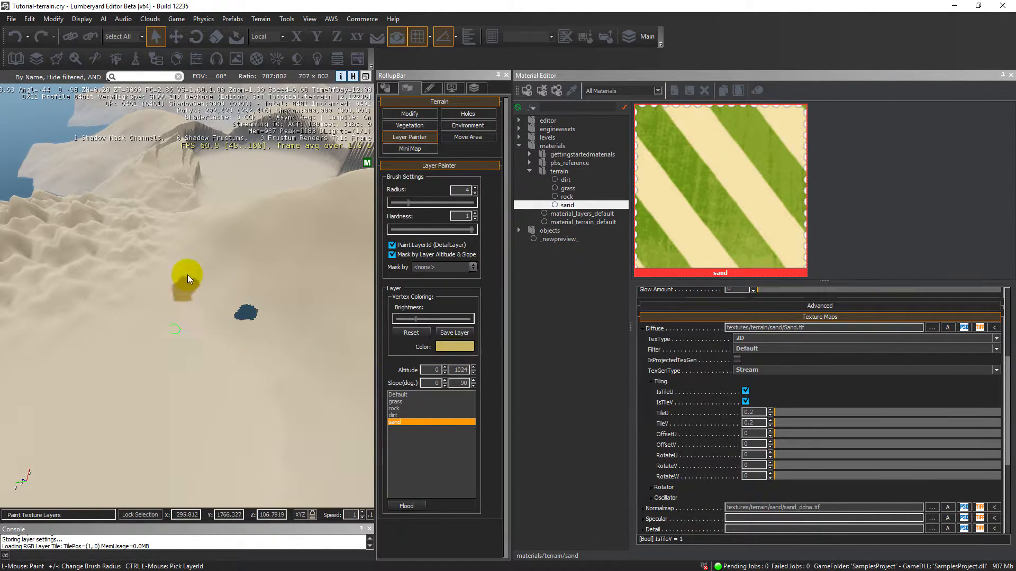
{"action": "right_click_drag", "start_coordinate": [191, 312], "coordinate": [229, 268]}
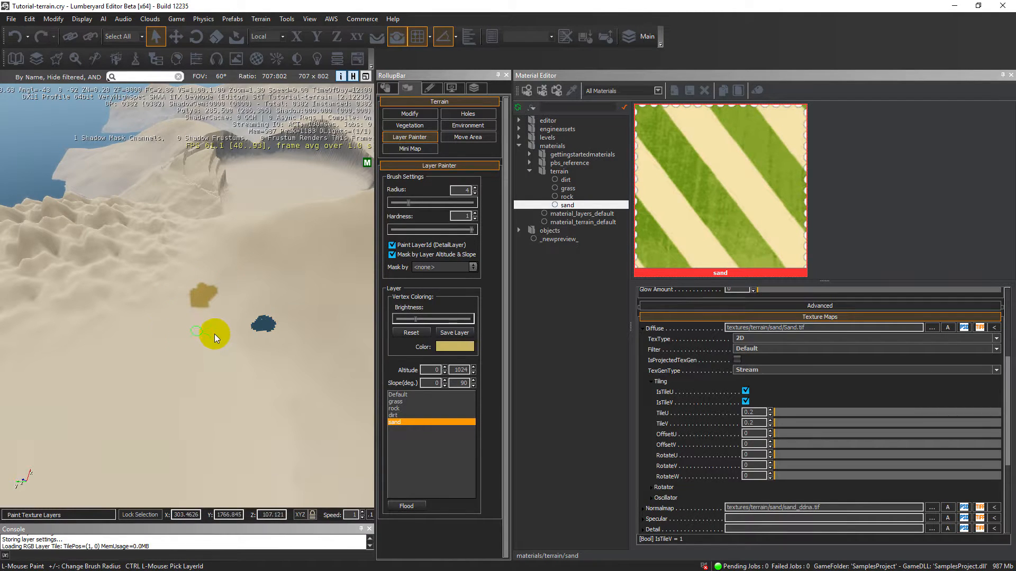
{"action": "mouse_move", "coordinate": [210, 332]}
{"action": "right_mouse_down"}
{"action": "mouse_move", "coordinate": [225, 313]}
{"action": "mouse_move", "coordinate": [216, 332]}
{"action": "mouse_move", "coordinate": [233, 329]}
{"action": "right_mouse_up"}
{"action": "key", "text": "w"}
{"action": "key", "text": "s"}
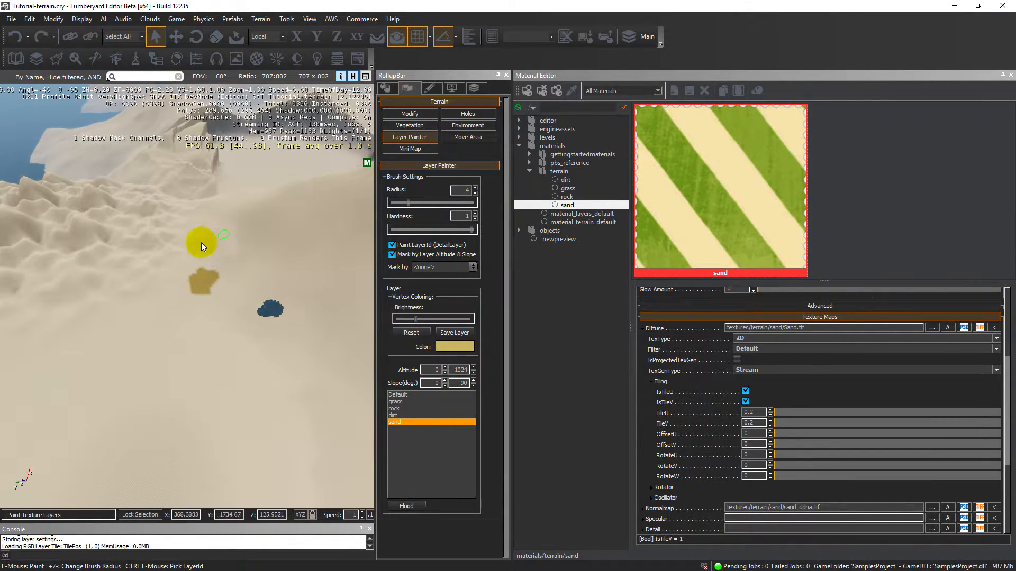
{"action": "mouse_move", "coordinate": [209, 300]}
{"action": "right_mouse_down"}
{"action": "mouse_move", "coordinate": [236, 282]}
{"action": "mouse_move", "coordinate": [260, 286]}
{"action": "mouse_move", "coordinate": [240, 274]}
{"action": "mouse_move", "coordinate": [229, 290]}
{"action": "mouse_move", "coordinate": [248, 278]}
{"action": "mouse_move", "coordinate": [197, 307]}
{"action": "mouse_move", "coordinate": [226, 282]}
{"action": "right_mouse_up"}
{"action": "key", "text": "w"}
{"action": "key", "text": "w"}
{"action": "key", "text": "s"}
{"action": "key", "text": "s"}
{"action": "key", "text": "w"}
{"action": "key", "text": "w"}
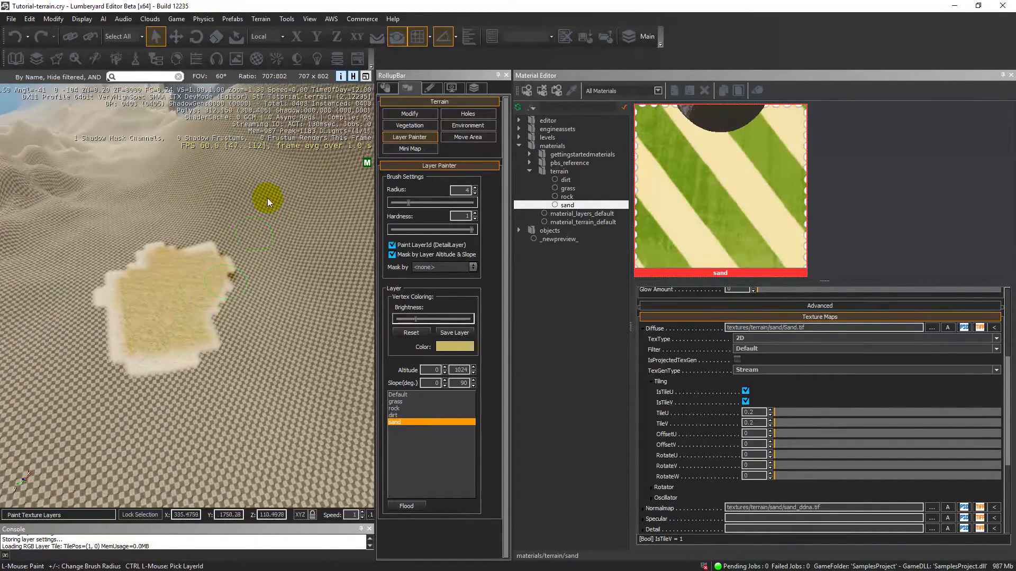
Step: Set the sand layer's maximum height to 60 in Terrain Texture Layers and close the window
{"action": "left_click", "coordinate": [261, 19]}
{"action": "left_click", "coordinate": [283, 67]}
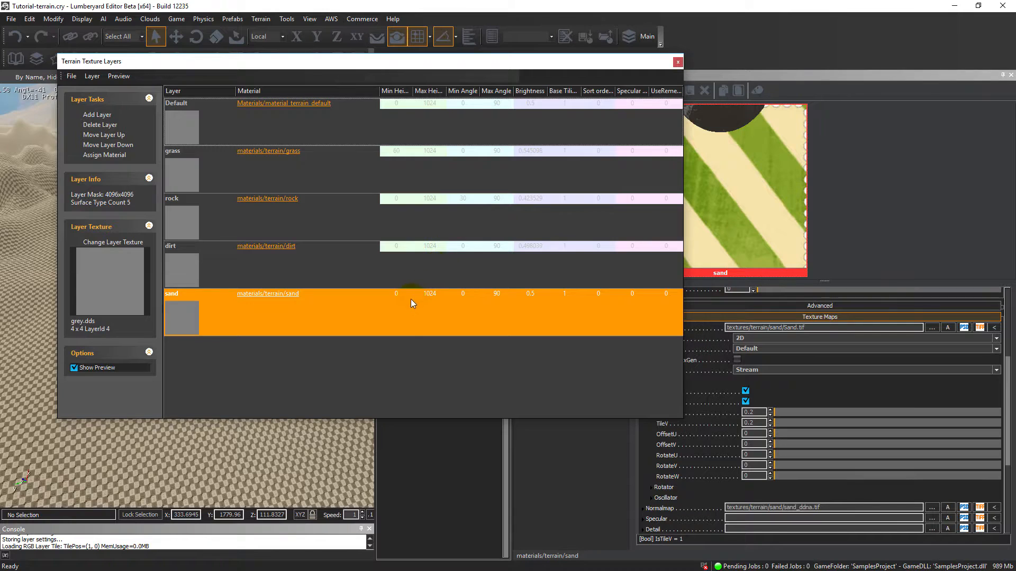
{"action": "left_click", "coordinate": [429, 292]}
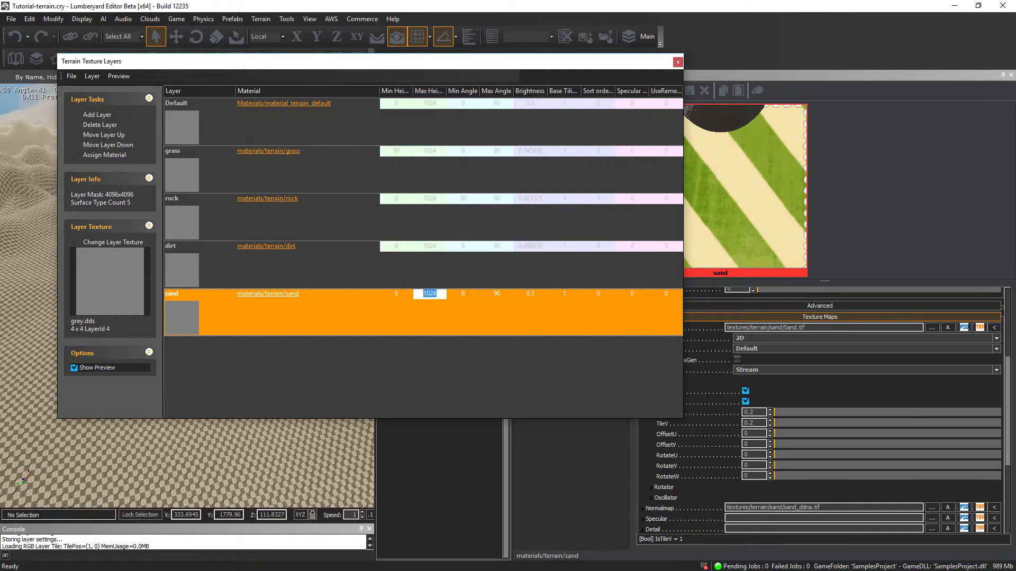
{"action": "left_click", "coordinate": [429, 334]}
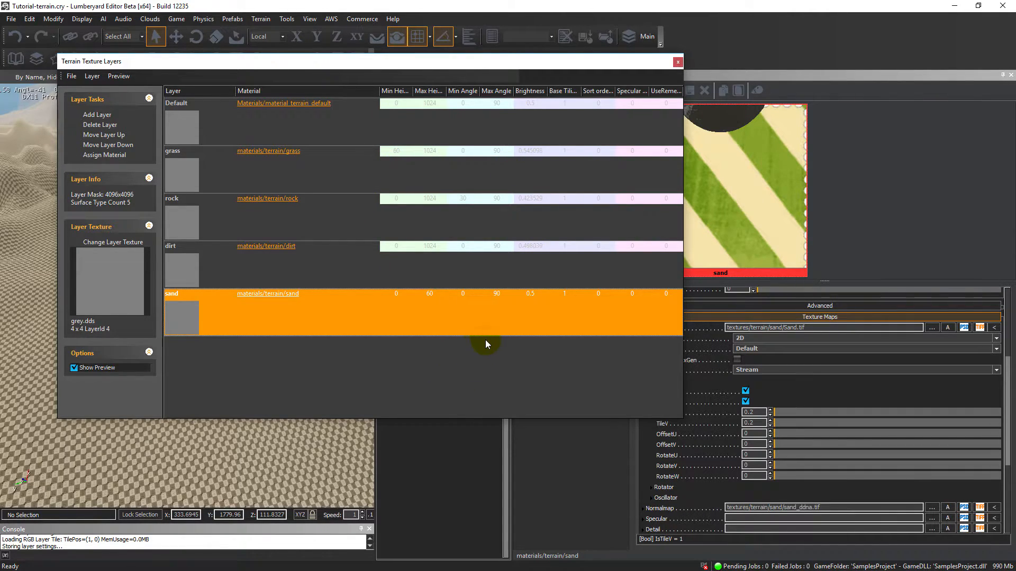
{"action": "left_click", "coordinate": [677, 63]}
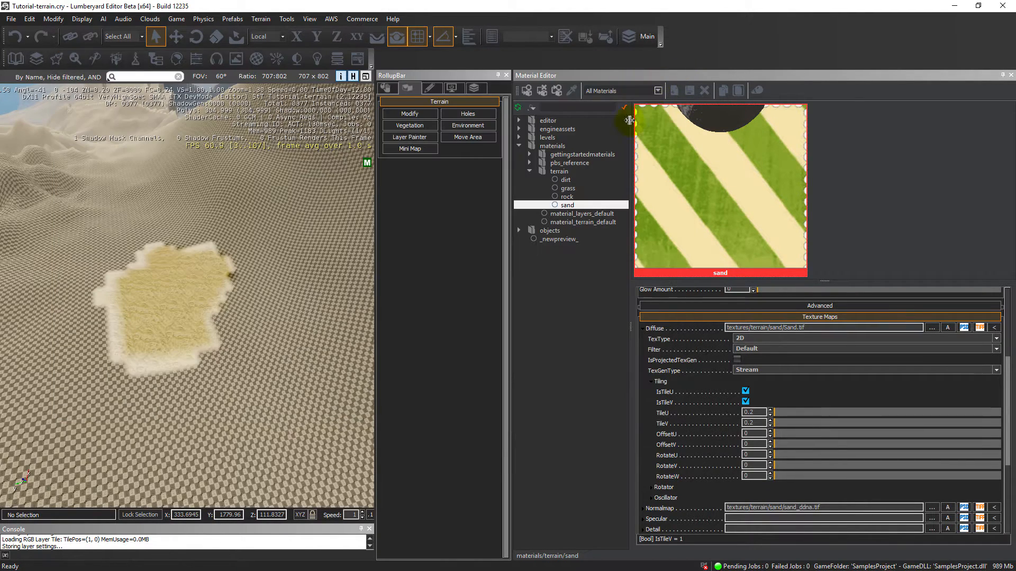
Step: Flood the terrain with the grass layer in the Layer Painter and view the covered ground
{"action": "left_click", "coordinate": [410, 137]}
{"action": "right_click_drag", "start_coordinate": [285, 413], "coordinate": [284, 417]}
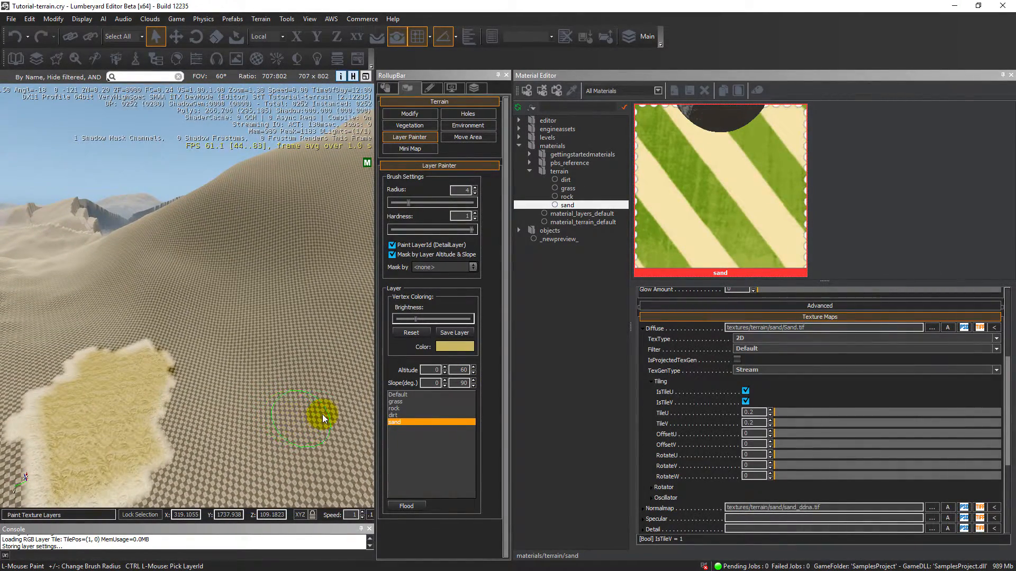
{"action": "right_click_drag", "start_coordinate": [319, 401], "coordinate": [320, 403]}
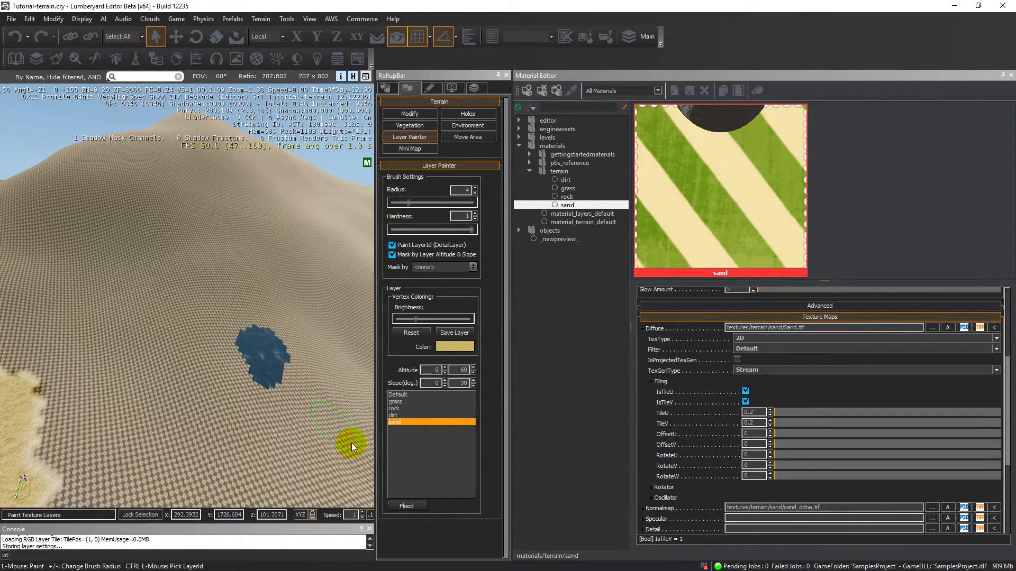
{"action": "left_click", "coordinate": [397, 402]}
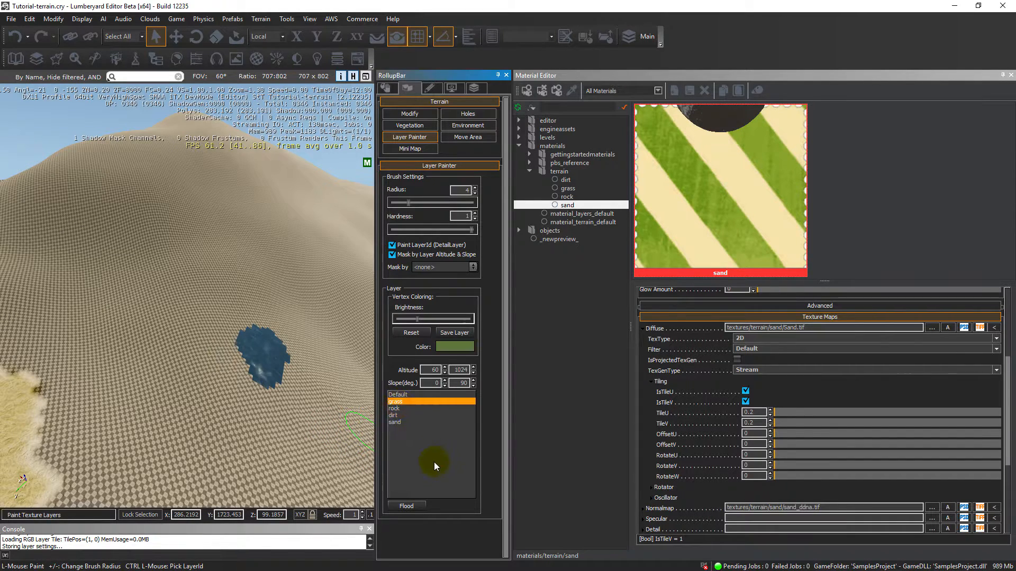
{"action": "left_click", "coordinate": [409, 506]}
{"action": "mouse_move", "coordinate": [255, 465]}
{"action": "right_mouse_down"}
{"action": "mouse_move", "coordinate": [339, 466]}
{"action": "mouse_move", "coordinate": [350, 456]}
{"action": "mouse_move", "coordinate": [240, 460]}
{"action": "mouse_move", "coordinate": [187, 438]}
{"action": "mouse_move", "coordinate": [255, 466]}
{"action": "mouse_move", "coordinate": [262, 459]}
{"action": "right_mouse_up"}
{"action": "key", "text": "w"}
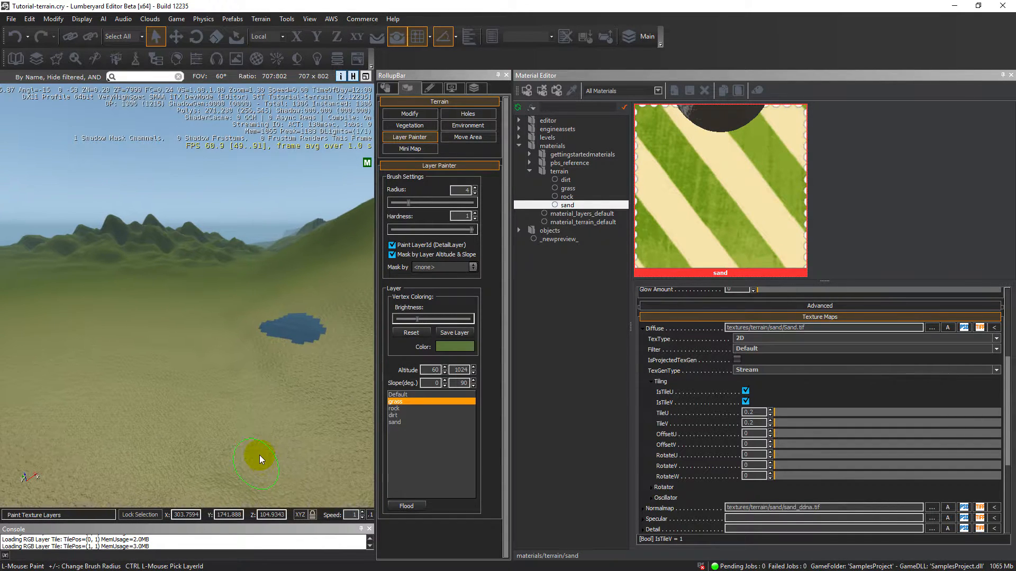
Step: Flood the terrain with the sand layer and check the low ground near the shore
{"action": "left_click", "coordinate": [397, 423]}
{"action": "left_click", "coordinate": [403, 507]}
{"action": "mouse_move", "coordinate": [180, 418]}
{"action": "right_mouse_down"}
{"action": "mouse_move", "coordinate": [208, 423]}
{"action": "mouse_move", "coordinate": [211, 439]}
{"action": "mouse_move", "coordinate": [220, 426]}
{"action": "mouse_move", "coordinate": [231, 437]}
{"action": "mouse_move", "coordinate": [210, 395]}
{"action": "mouse_move", "coordinate": [228, 386]}
{"action": "mouse_move", "coordinate": [259, 401]}
{"action": "mouse_move", "coordinate": [222, 387]}
{"action": "right_mouse_up"}
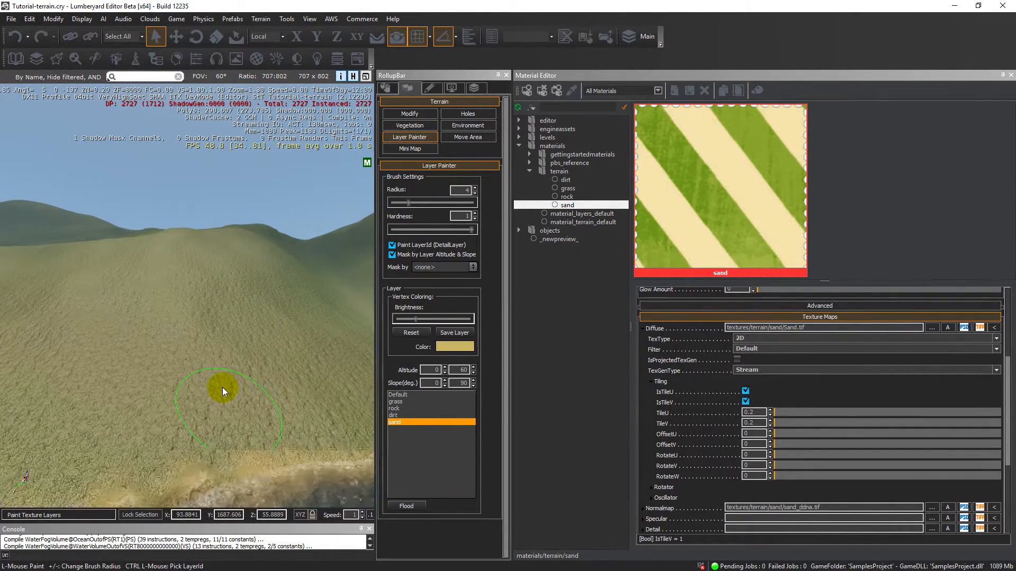
Step: Flood the terrain with the rock layer and look over the steep slopes
{"action": "left_click", "coordinate": [398, 408]}
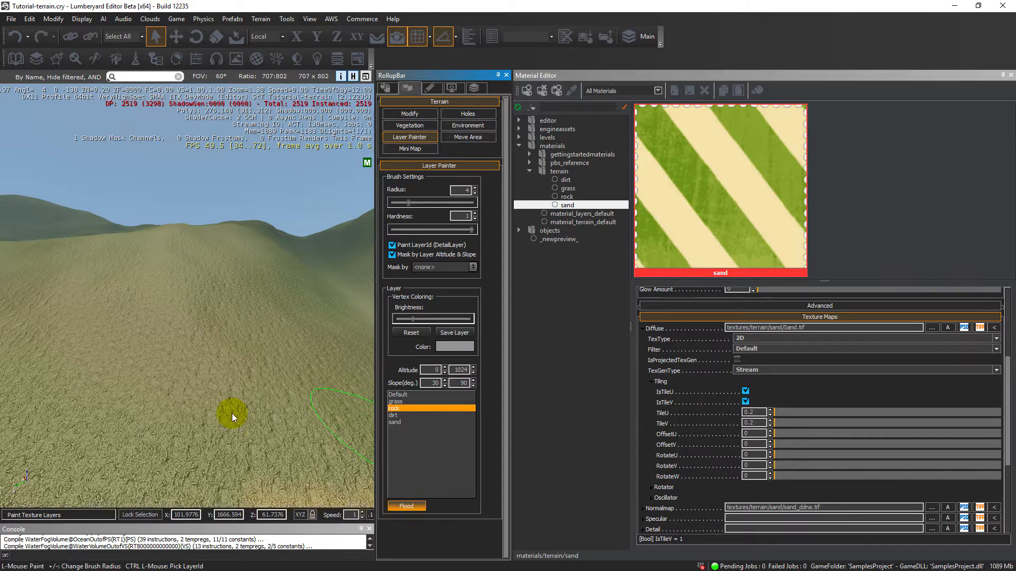
{"action": "mouse_move", "coordinate": [227, 418]}
{"action": "right_mouse_down"}
{"action": "mouse_move", "coordinate": [204, 403]}
{"action": "mouse_move", "coordinate": [122, 420]}
{"action": "right_mouse_up"}
{"action": "right_click_drag", "start_coordinate": [190, 420], "coordinate": [141, 424]}
{"action": "mouse_move", "coordinate": [226, 416]}
{"action": "right_mouse_down"}
{"action": "mouse_move", "coordinate": [235, 391]}
{"action": "mouse_move", "coordinate": [218, 381]}
{"action": "mouse_move", "coordinate": [66, 389]}
{"action": "right_mouse_up"}
{"action": "key", "text": "w"}
{"action": "key", "text": "s"}
{"action": "key", "text": "a"}
{"action": "right_click_drag", "start_coordinate": [224, 388], "coordinate": [361, 450]}
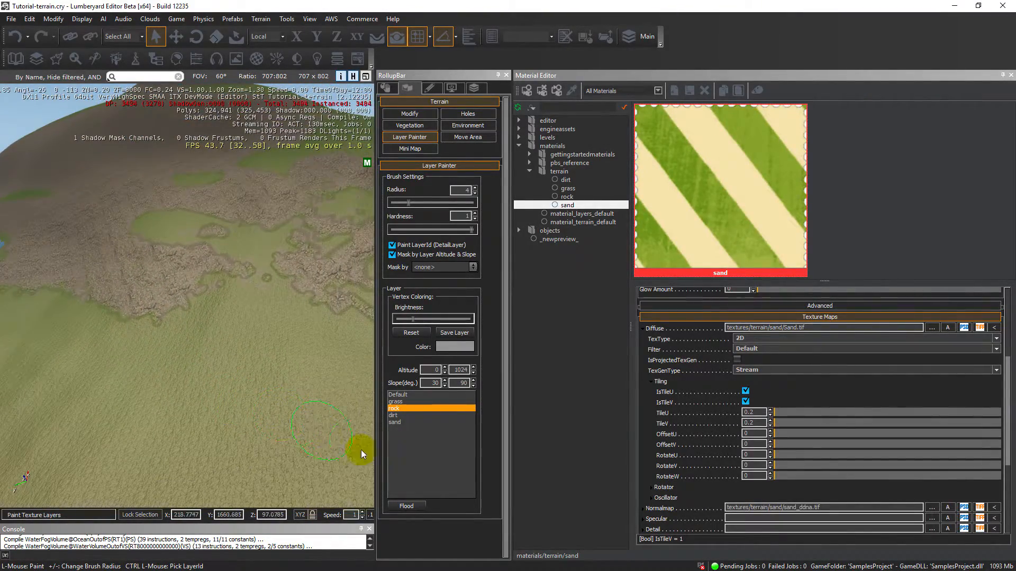
Step: Paint a patch of the dirt layer onto the flat grassy ground with the Layer Painter
{"action": "left_click", "coordinate": [399, 415]}
{"action": "mouse_move", "coordinate": [270, 411]}
{"action": "right_mouse_down"}
{"action": "mouse_move", "coordinate": [95, 351]}
{"action": "mouse_move", "coordinate": [53, 349]}
{"action": "mouse_move", "coordinate": [280, 417]}
{"action": "mouse_move", "coordinate": [296, 439]}
{"action": "mouse_move", "coordinate": [300, 402]}
{"action": "mouse_move", "coordinate": [269, 408]}
{"action": "mouse_move", "coordinate": [243, 450]}
{"action": "mouse_move", "coordinate": [233, 369]}
{"action": "mouse_move", "coordinate": [225, 389]}
{"action": "mouse_move", "coordinate": [213, 333]}
{"action": "right_mouse_up"}
{"action": "key", "text": "w"}
{"action": "key", "text": "w"}
{"action": "key", "text": "w"}
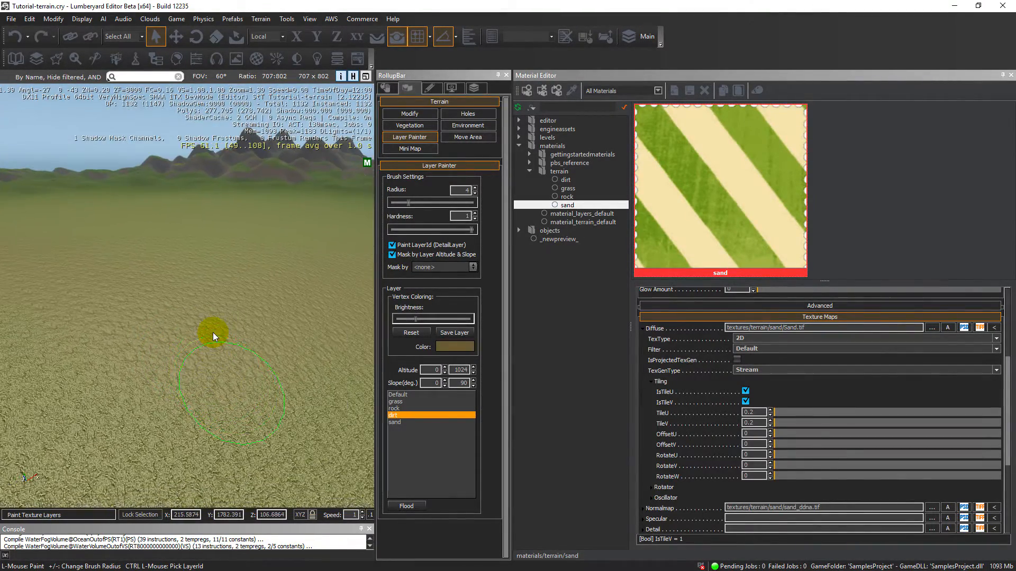
{"action": "mouse_move", "coordinate": [224, 336]}
{"action": "left_mouse_down"}
{"action": "mouse_move", "coordinate": [205, 351]}
{"action": "mouse_move", "coordinate": [147, 306]}
{"action": "mouse_move", "coordinate": [294, 283]}
{"action": "mouse_move", "coordinate": [196, 423]}
{"action": "mouse_move", "coordinate": [100, 361]}
{"action": "mouse_move", "coordinate": [249, 275]}
{"action": "mouse_move", "coordinate": [317, 363]}
{"action": "mouse_move", "coordinate": [94, 319]}
{"action": "mouse_move", "coordinate": [129, 268]}
{"action": "mouse_move", "coordinate": [272, 262]}
{"action": "mouse_move", "coordinate": [284, 401]}
{"action": "mouse_move", "coordinate": [248, 423]}
{"action": "left_mouse_up"}
{"action": "key", "text": "w"}
{"action": "mouse_move", "coordinate": [246, 426]}
{"action": "right_mouse_down"}
{"action": "mouse_move", "coordinate": [219, 411]}
{"action": "mouse_move", "coordinate": [257, 429]}
{"action": "mouse_move", "coordinate": [210, 413]}
{"action": "mouse_move", "coordinate": [219, 423]}
{"action": "mouse_move", "coordinate": [227, 412]}
{"action": "mouse_move", "coordinate": [228, 450]}
{"action": "mouse_move", "coordinate": [218, 406]}
{"action": "mouse_move", "coordinate": [236, 459]}
{"action": "mouse_move", "coordinate": [230, 408]}
{"action": "right_mouse_up"}
{"action": "key", "text": "w"}
{"action": "key", "text": "w"}
{"action": "key", "text": "s"}
{"action": "key", "text": "w"}
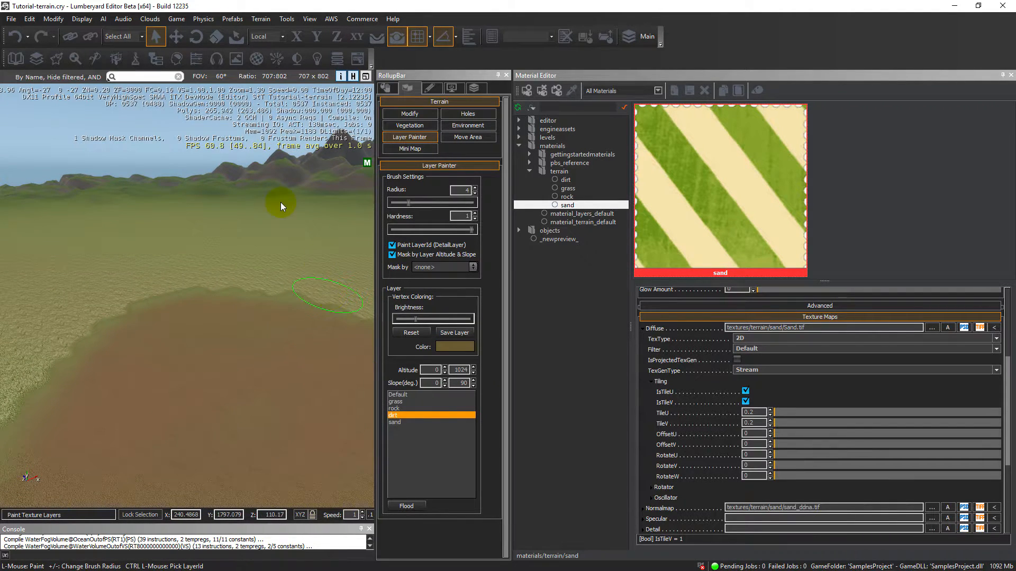
Step: Refine the terrain texture tiles and acknowledge the save notice
{"action": "left_click", "coordinate": [265, 19]}
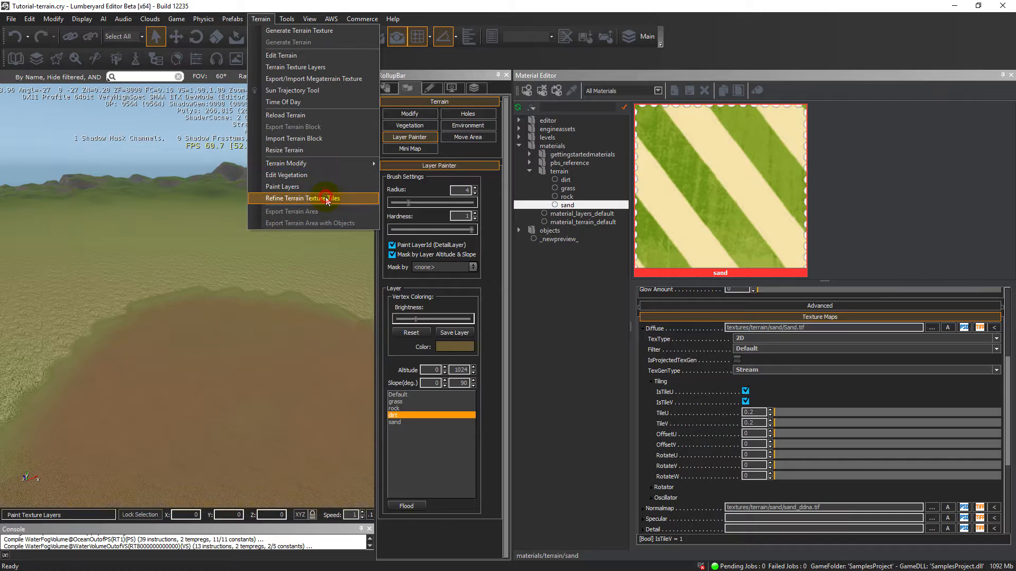
{"action": "left_click", "coordinate": [307, 198]}
{"action": "left_click", "coordinate": [564, 318]}
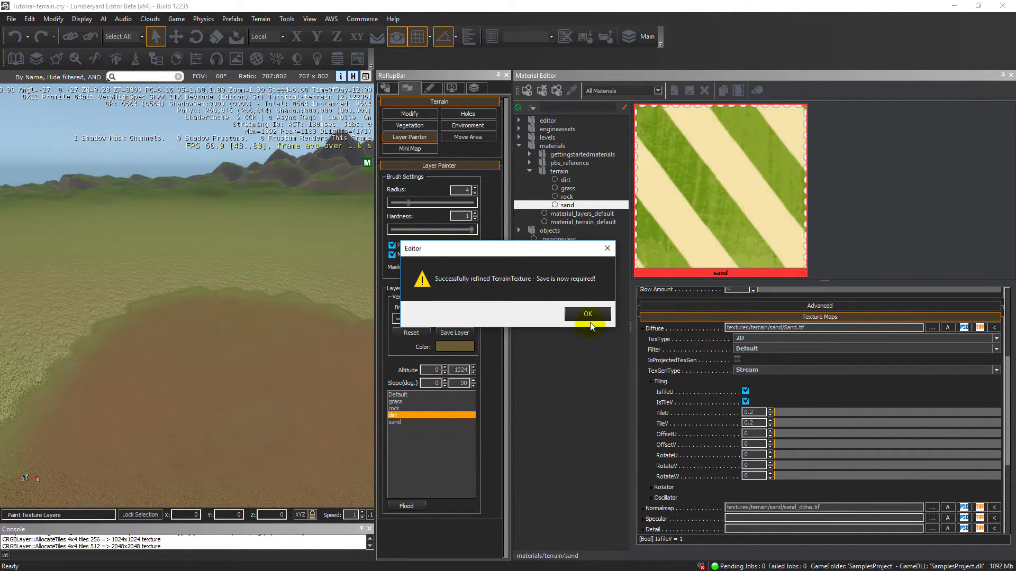
{"action": "left_click", "coordinate": [588, 318]}
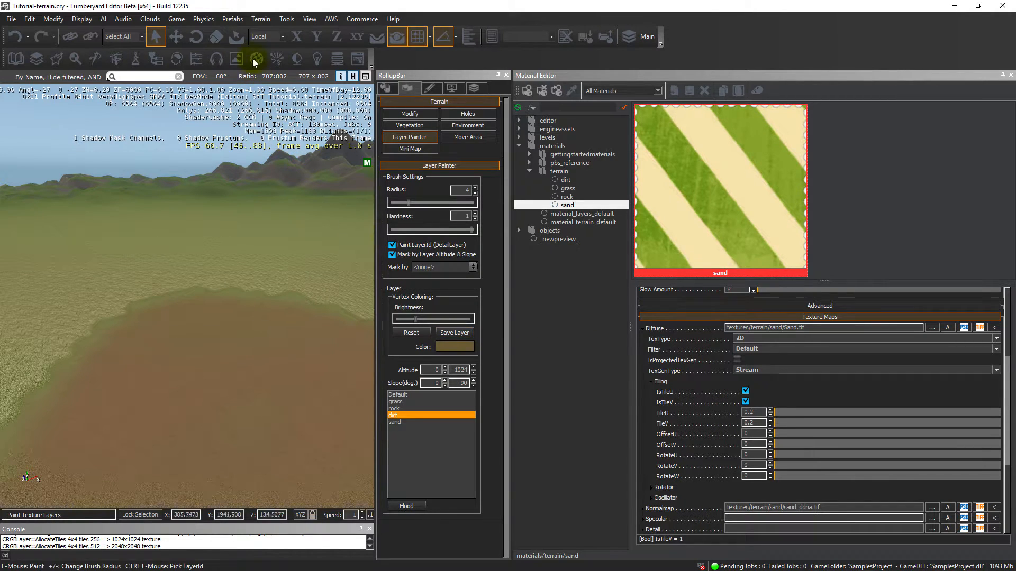
Step: Open the megaterrain export/import window and resize the tile in the second row, second column to 1024x1024
{"action": "left_click", "coordinate": [260, 18]}
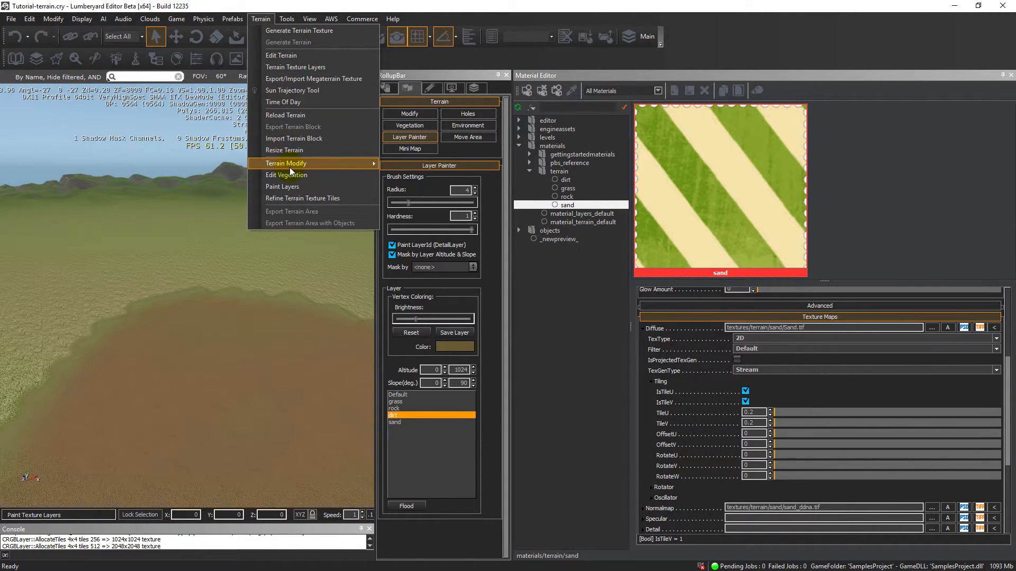
{"action": "mouse_move", "coordinate": [290, 167]}
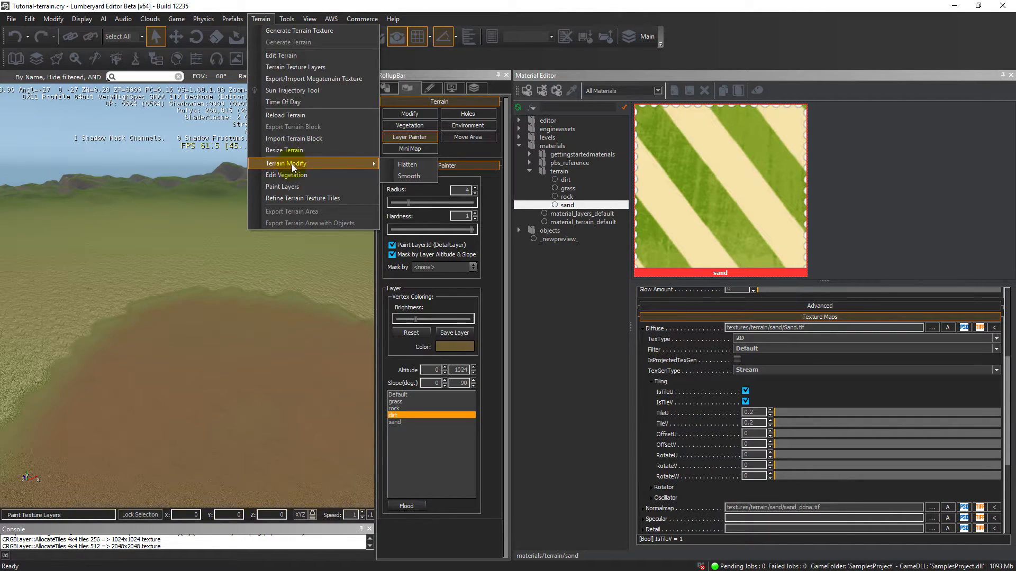
{"action": "left_click", "coordinate": [314, 78]}
{"action": "left_click", "coordinate": [437, 266]}
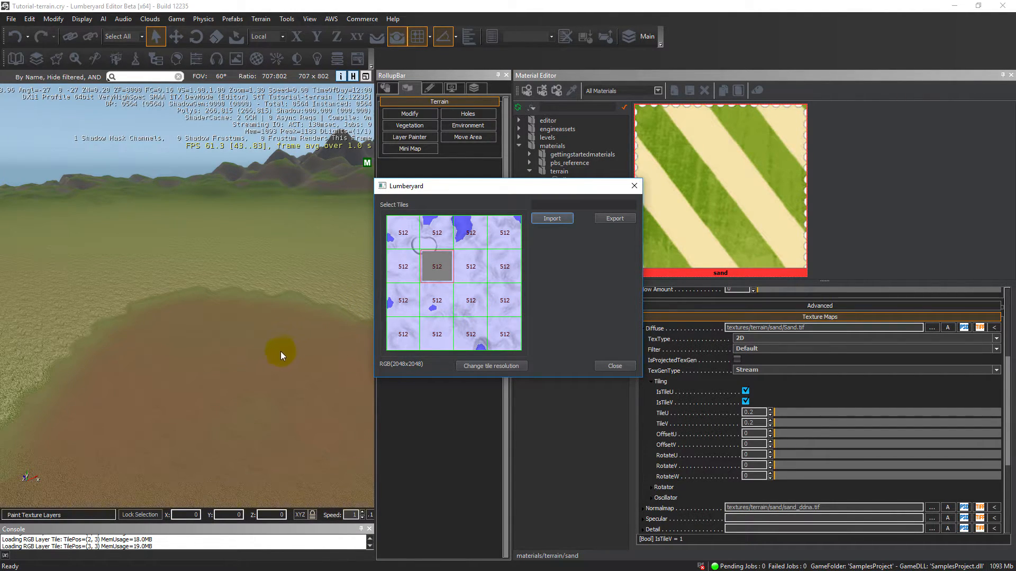
{"action": "left_click", "coordinate": [496, 370]}
{"action": "left_click", "coordinate": [550, 315]}
{"action": "left_click", "coordinate": [505, 307]}
Step: Set the resolution of the tile in the second row, first column to 1024x1024
{"action": "left_click", "coordinate": [403, 266]}
{"action": "left_click", "coordinate": [481, 368]}
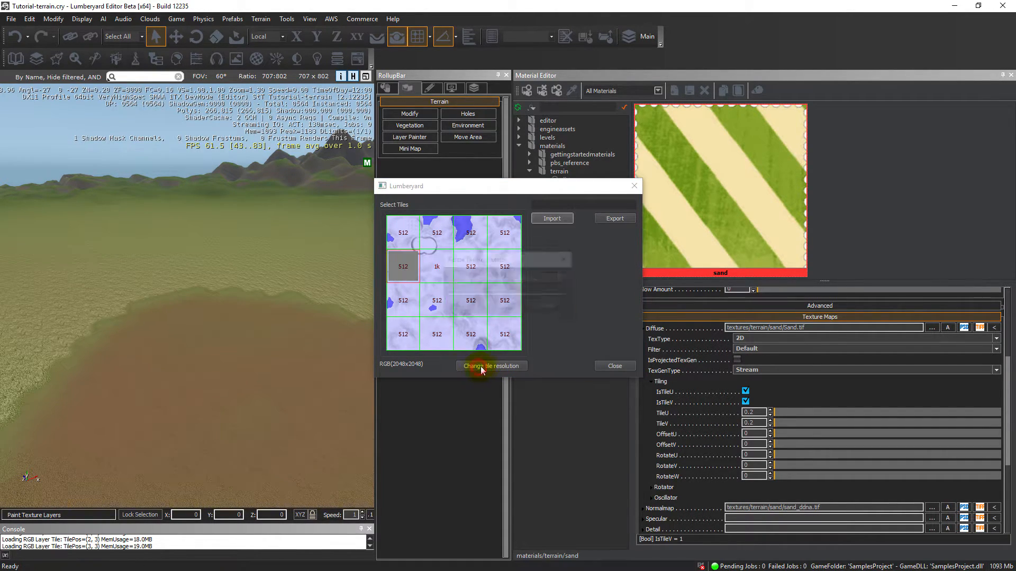
{"action": "left_click", "coordinate": [550, 280]}
{"action": "left_click", "coordinate": [532, 314]}
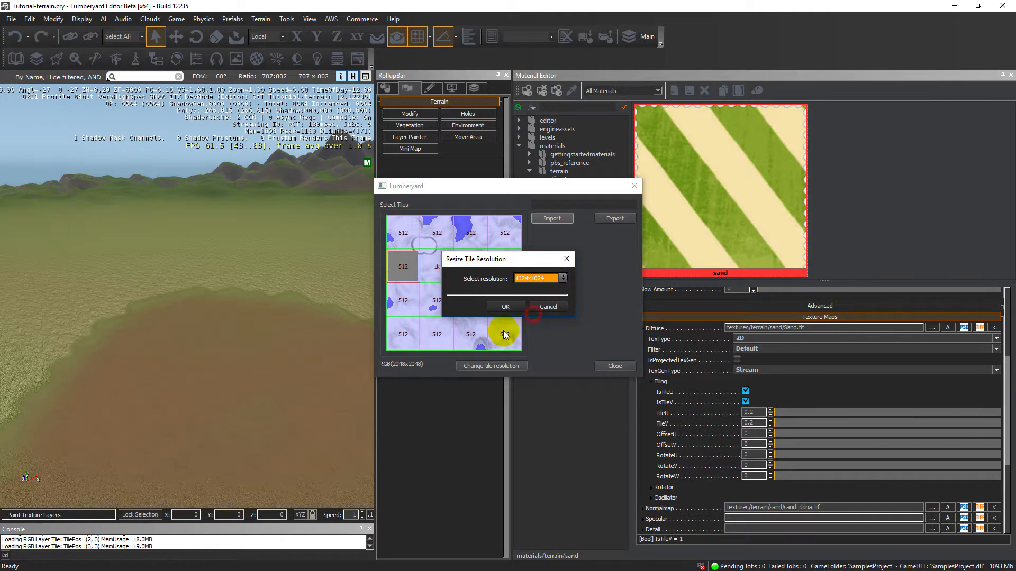
{"action": "left_click", "coordinate": [504, 307]}
Step: Set the resolution of the tile in the first row, first column to 1024x1024
{"action": "left_click", "coordinate": [413, 236]}
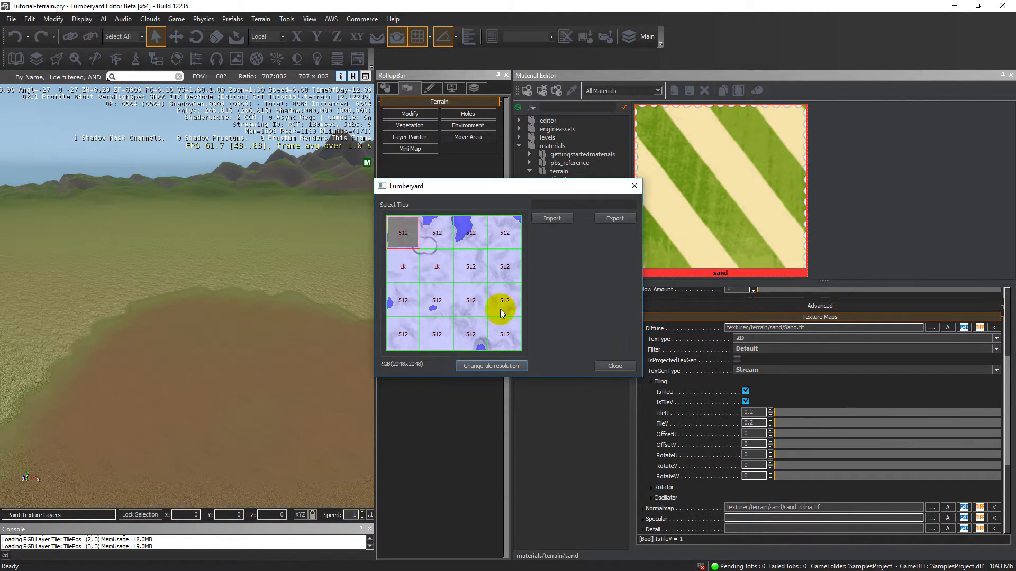
{"action": "left_click", "coordinate": [492, 367]}
{"action": "left_click", "coordinate": [542, 279]}
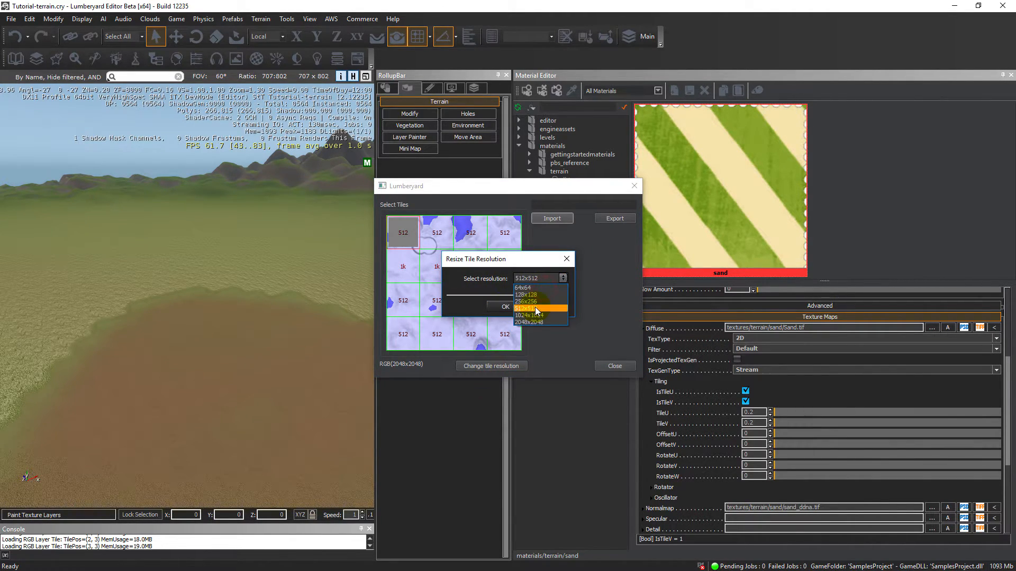
{"action": "left_click", "coordinate": [534, 311]}
{"action": "left_click", "coordinate": [505, 307]}
Step: Set the resolution of the tile in the first row, second column to 1024x1024 and close the megaterrain window
{"action": "left_click", "coordinate": [442, 233]}
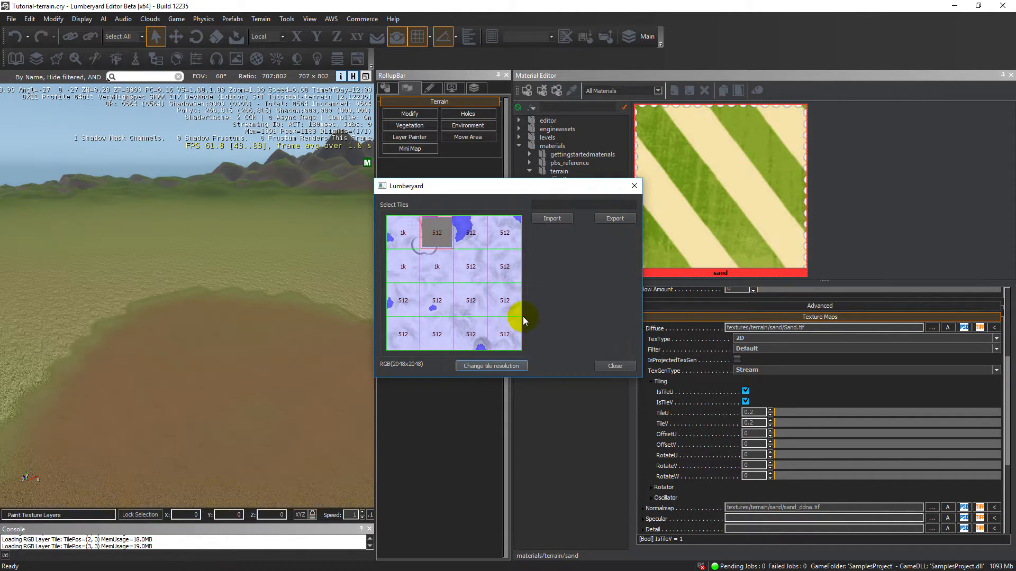
{"action": "left_click", "coordinate": [485, 370]}
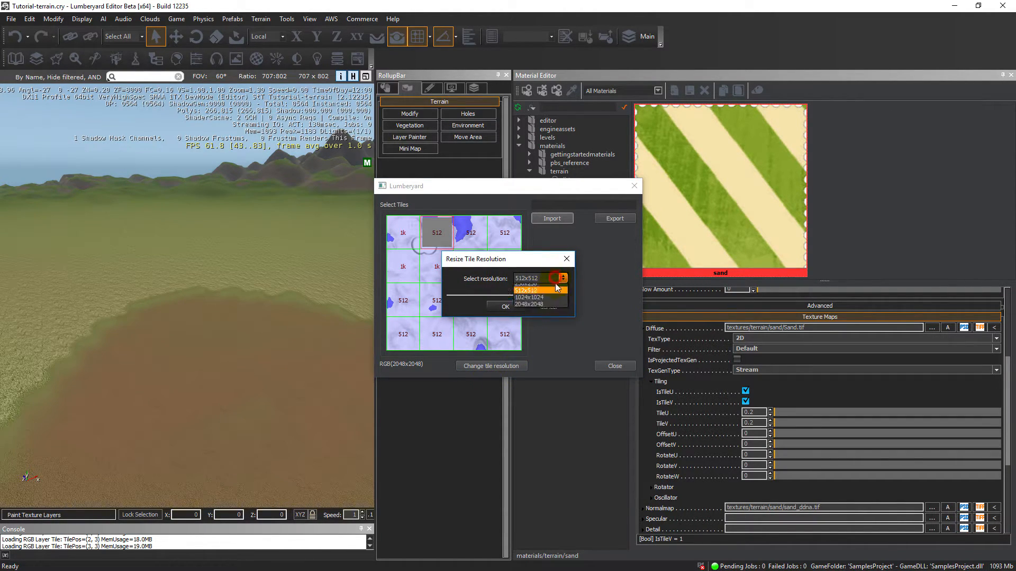
{"action": "left_click", "coordinate": [531, 315]}
{"action": "left_click", "coordinate": [504, 307]}
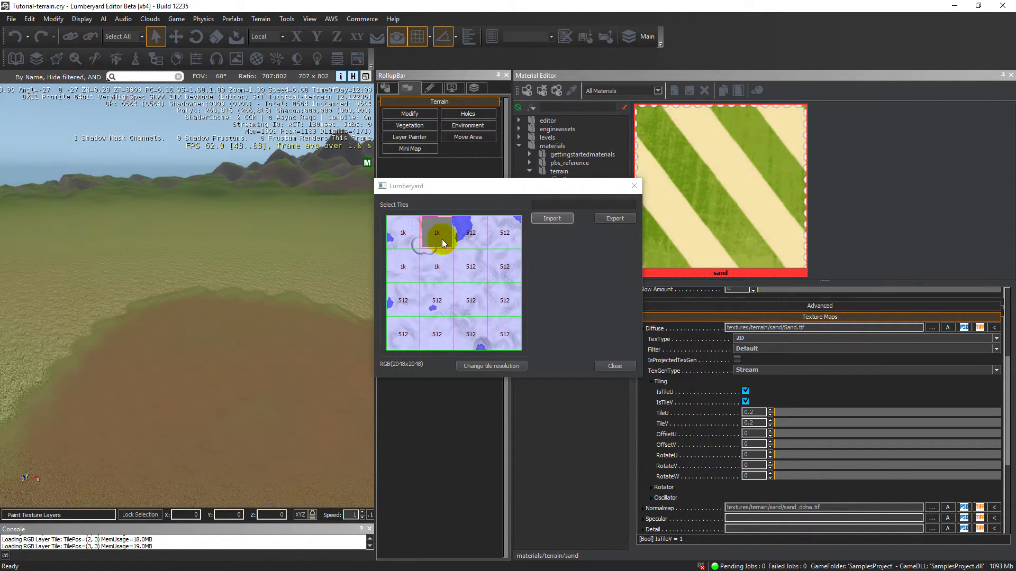
{"action": "left_click", "coordinate": [602, 367]}
Step: Reactivate the Layer Painter and paint a second, broad dirt area on the grass away from the first patch
{"action": "right_click_drag", "start_coordinate": [187, 295], "coordinate": [137, 322]}
{"action": "key", "text": "w"}
{"action": "key", "text": "w"}
{"action": "right_click_drag", "start_coordinate": [220, 254], "coordinate": [220, 313]}
{"action": "left_click", "coordinate": [428, 142]}
{"action": "mouse_move", "coordinate": [172, 365]}
{"action": "left_mouse_down"}
{"action": "mouse_move", "coordinate": [252, 316]}
{"action": "mouse_move", "coordinate": [136, 233]}
{"action": "mouse_move", "coordinate": [133, 336]}
{"action": "left_mouse_up"}
{"action": "mouse_move", "coordinate": [134, 335]}
{"action": "right_mouse_down"}
{"action": "mouse_move", "coordinate": [174, 359]}
{"action": "mouse_move", "coordinate": [141, 254]}
{"action": "mouse_move", "coordinate": [141, 333]}
{"action": "right_mouse_up"}
{"action": "key", "text": "s"}
{"action": "key", "text": "s"}
{"action": "mouse_move", "coordinate": [346, 320]}
{"action": "left_mouse_down"}
{"action": "mouse_move", "coordinate": [205, 287]}
{"action": "mouse_move", "coordinate": [74, 342]}
{"action": "mouse_move", "coordinate": [321, 298]}
{"action": "mouse_move", "coordinate": [78, 185]}
{"action": "mouse_move", "coordinate": [114, 208]}
{"action": "mouse_move", "coordinate": [198, 202]}
{"action": "left_mouse_up"}
{"action": "right_click_drag", "start_coordinate": [132, 236], "coordinate": [98, 275]}
{"action": "mouse_move", "coordinate": [98, 274]}
{"action": "left_mouse_down"}
{"action": "mouse_move", "coordinate": [293, 357]}
{"action": "mouse_move", "coordinate": [309, 378]}
{"action": "left_mouse_up"}
{"action": "right_click_drag", "start_coordinate": [66, 278], "coordinate": [185, 267]}
{"action": "mouse_move", "coordinate": [185, 266]}
{"action": "left_mouse_down"}
{"action": "mouse_move", "coordinate": [242, 215]}
{"action": "mouse_move", "coordinate": [226, 231]}
{"action": "left_mouse_up"}
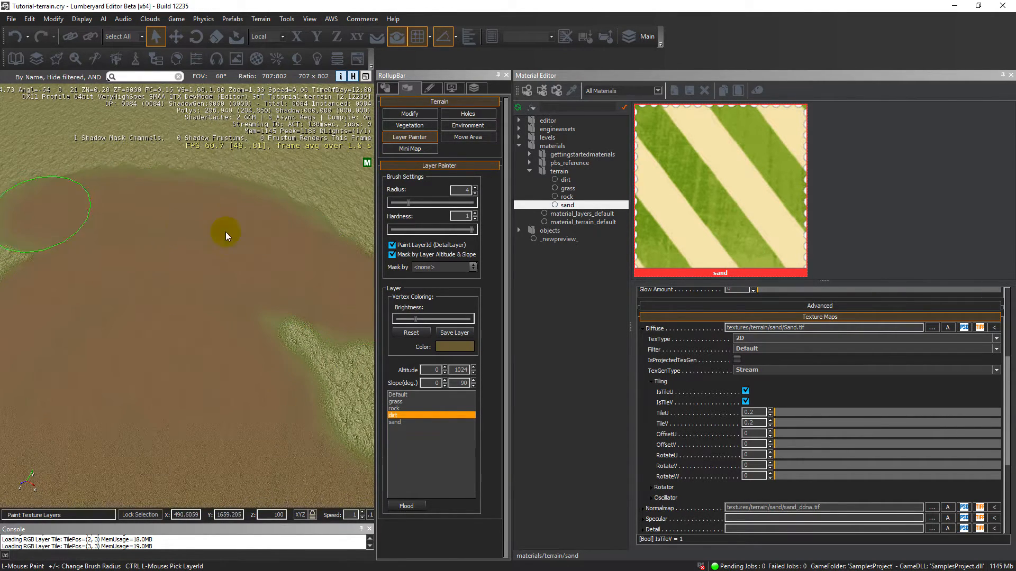
{"action": "right_click_drag", "start_coordinate": [226, 232], "coordinate": [240, 231]}
{"action": "mouse_move", "coordinate": [241, 230]}
{"action": "left_mouse_down"}
{"action": "mouse_move", "coordinate": [137, 193]}
{"action": "mouse_move", "coordinate": [81, 233]}
{"action": "left_mouse_up"}
{"action": "right_click_drag", "start_coordinate": [270, 243], "coordinate": [297, 245]}
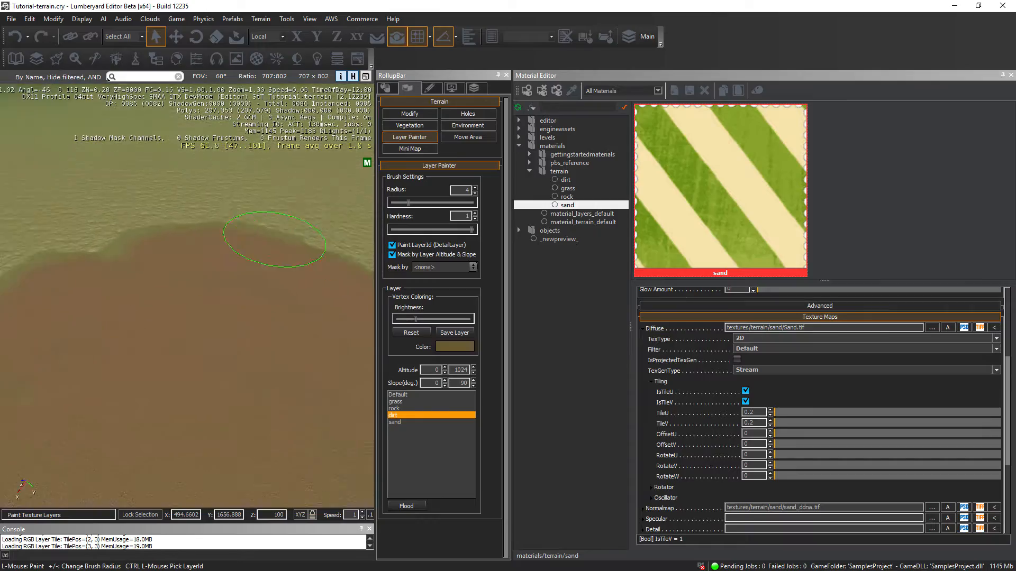
{"action": "left_click_drag", "start_coordinate": [296, 244], "coordinate": [264, 246]}
Step: Close the Material Editor and return to the first dirt patch to examine its edges in the enlarged viewport
{"action": "mouse_move", "coordinate": [265, 246]}
{"action": "right_mouse_down"}
{"action": "mouse_move", "coordinate": [289, 254]}
{"action": "mouse_move", "coordinate": [271, 247]}
{"action": "mouse_move", "coordinate": [290, 218]}
{"action": "mouse_move", "coordinate": [270, 195]}
{"action": "mouse_move", "coordinate": [290, 302]}
{"action": "mouse_move", "coordinate": [246, 259]}
{"action": "mouse_move", "coordinate": [273, 236]}
{"action": "mouse_move", "coordinate": [273, 201]}
{"action": "mouse_move", "coordinate": [269, 257]}
{"action": "mouse_move", "coordinate": [257, 164]}
{"action": "mouse_move", "coordinate": [248, 203]}
{"action": "right_mouse_up"}
{"action": "key", "text": "w"}
{"action": "key", "text": "w"}
{"action": "right_click_drag", "start_coordinate": [257, 294], "coordinate": [243, 259]}
{"action": "key", "text": "w"}
{"action": "key", "text": "d"}
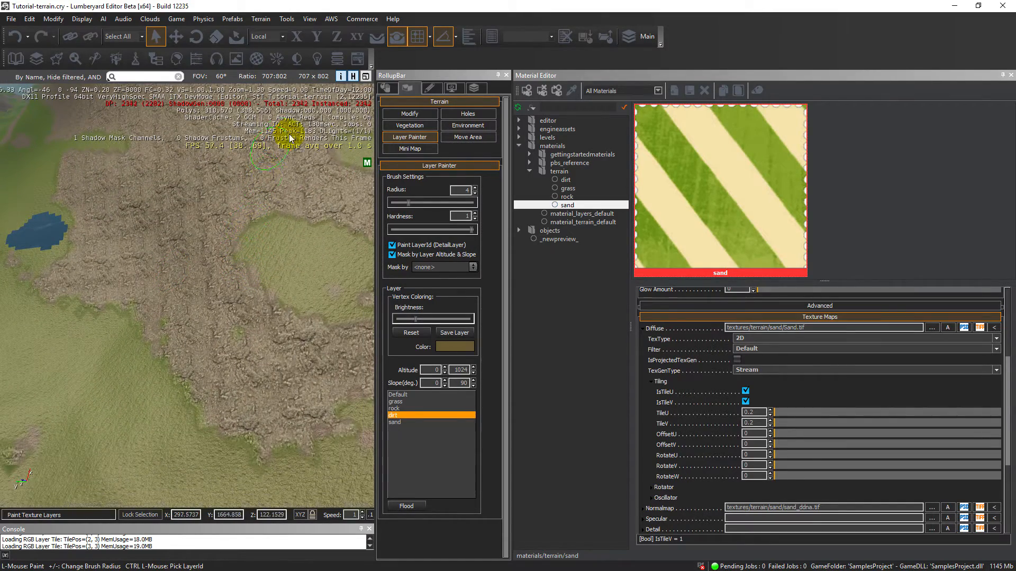
{"action": "left_click", "coordinate": [1011, 76]}
{"action": "key", "text": "s"}
{"action": "mouse_move", "coordinate": [428, 350]}
{"action": "right_mouse_down"}
{"action": "mouse_move", "coordinate": [399, 338]}
{"action": "mouse_move", "coordinate": [428, 350]}
{"action": "mouse_move", "coordinate": [407, 341]}
{"action": "mouse_move", "coordinate": [426, 333]}
{"action": "mouse_move", "coordinate": [433, 354]}
{"action": "mouse_move", "coordinate": [404, 356]}
{"action": "mouse_move", "coordinate": [426, 338]}
{"action": "right_mouse_up"}
{"action": "key", "text": "d"}
{"action": "key", "text": "w"}
{"action": "key", "text": "s"}
{"action": "key", "text": "a"}
{"action": "key", "text": "w"}
{"action": "key", "text": "w"}
{"action": "key", "text": "s"}
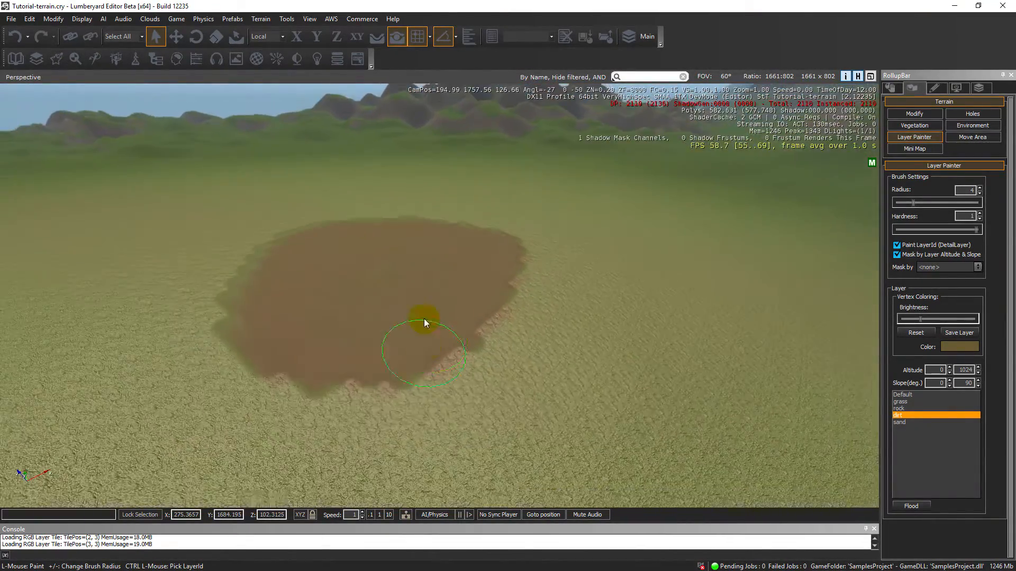
Step: Generate the terrain texture at 4096 x 4096 with a terrain color multiplier of 8 and High Quality enabled
{"action": "left_click", "coordinate": [265, 19]}
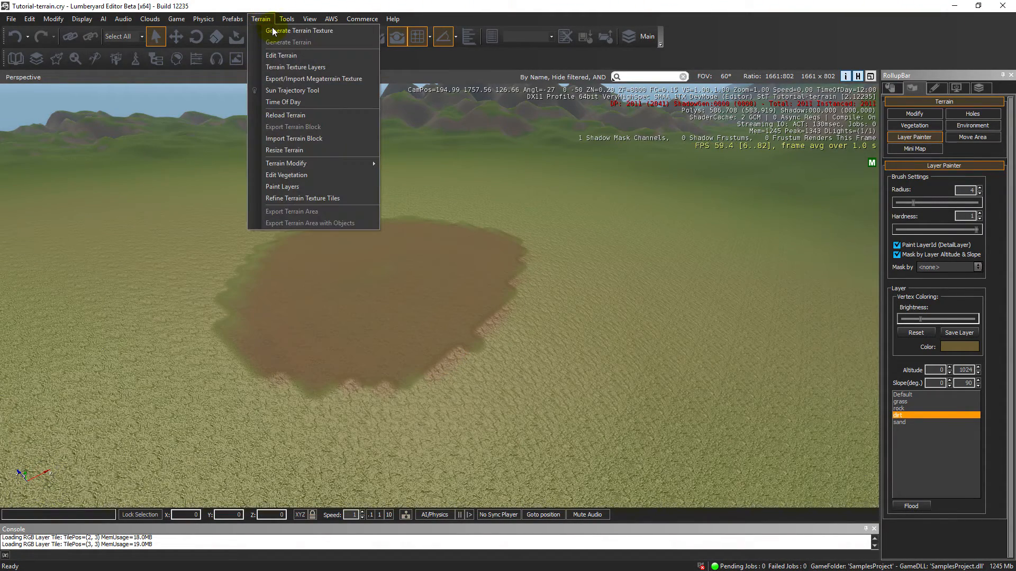
{"action": "left_click", "coordinate": [278, 30]}
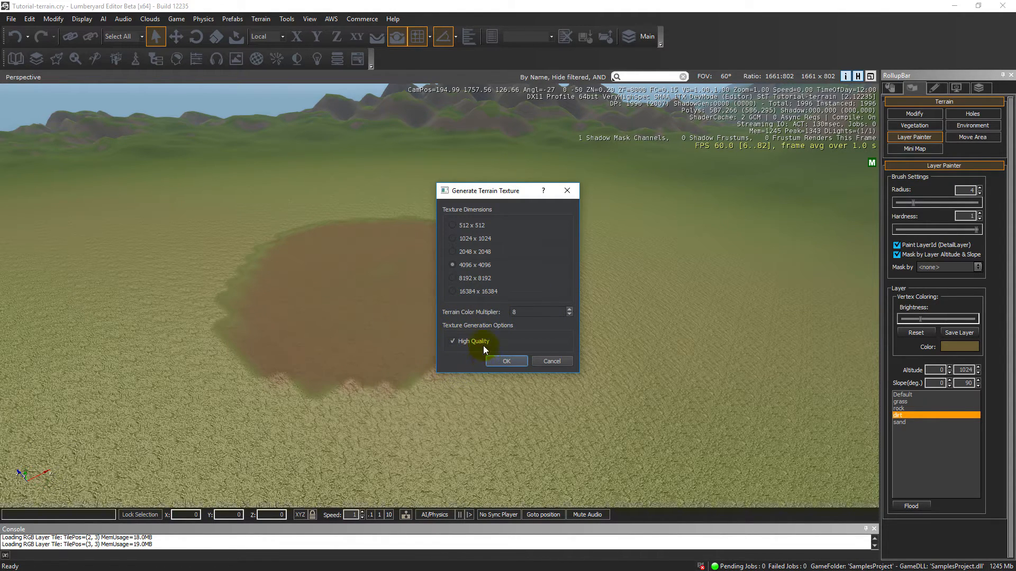
{"action": "left_click", "coordinate": [502, 363]}
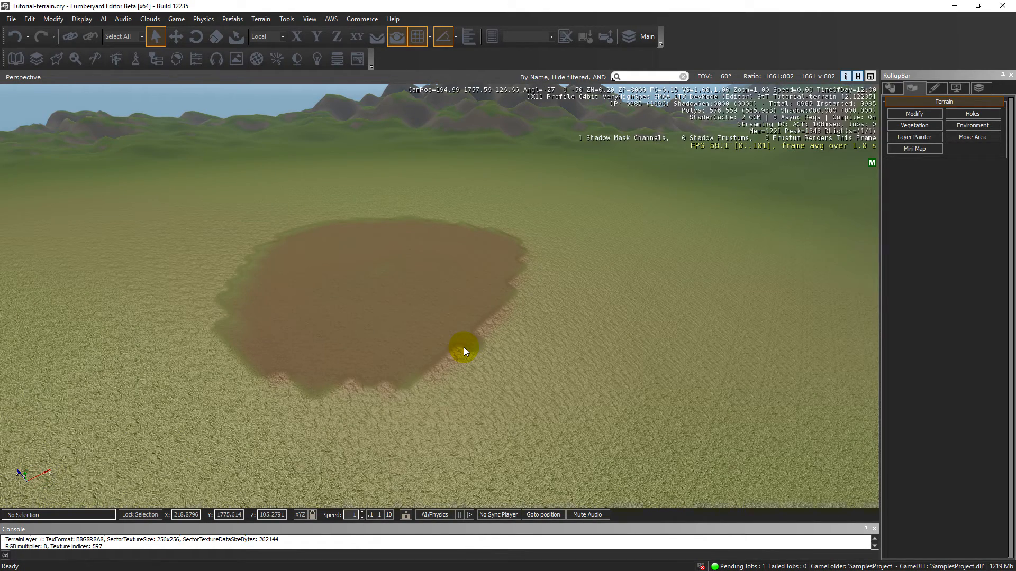
Step: Fly over the terrain to examine how the generated texture looks on the dirt patch and surrounding ground
{"action": "right_click_drag", "start_coordinate": [494, 304], "coordinate": [106, 465]}
{"action": "key", "text": "w"}
{"action": "key", "text": "w"}
{"action": "key", "text": "w"}
{"action": "key", "text": "w"}
{"action": "key", "text": "s"}
{"action": "key", "text": "s"}
{"action": "key", "text": "d"}
{"action": "right_click_drag", "start_coordinate": [688, 317], "coordinate": [143, 286]}
{"action": "key", "text": "w"}
{"action": "key", "text": "w"}
{"action": "right_click_drag", "start_coordinate": [582, 286], "coordinate": [148, 305]}
{"action": "key", "text": "d"}
{"action": "right_click_drag", "start_coordinate": [439, 297], "coordinate": [379, 392]}
{"action": "key", "text": "w"}
{"action": "key", "text": "w"}
{"action": "key", "text": "s"}
{"action": "right_click_drag", "start_coordinate": [667, 232], "coordinate": [680, 224]}
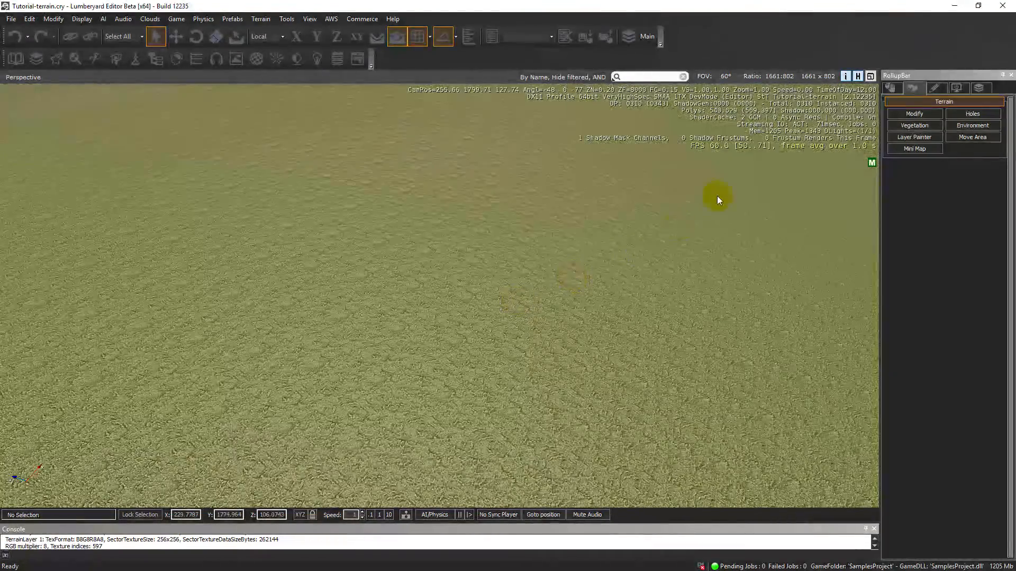